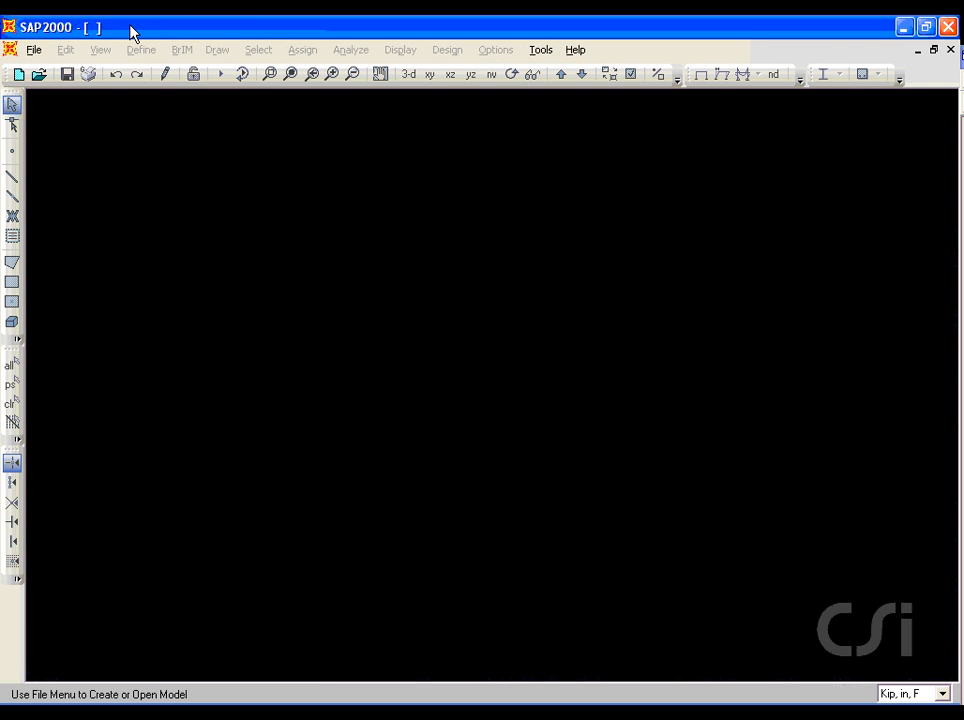
Start a new model in lb, in, F units from the Grid Only template
{"action": "left_click", "coordinate": [33, 50]}
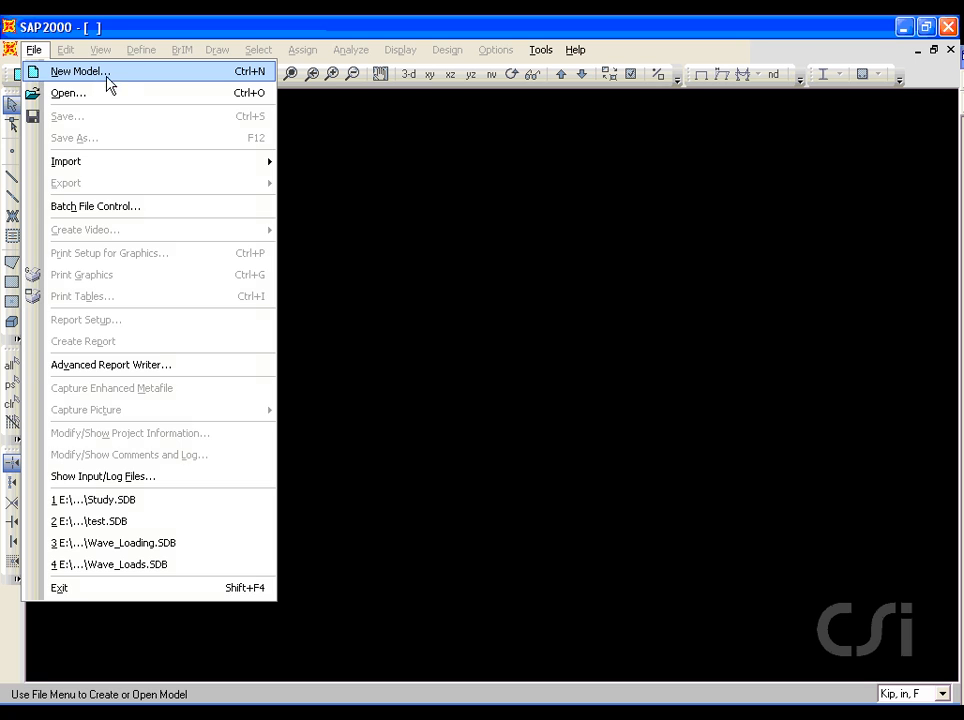
{"action": "left_click", "coordinate": [90, 74]}
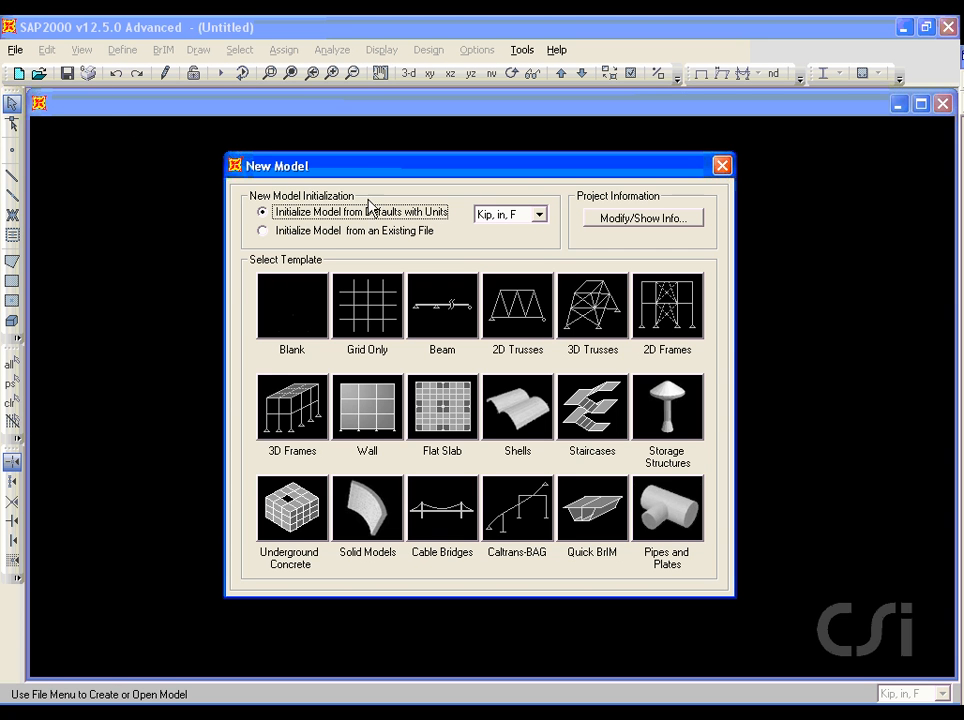
{"action": "left_click", "coordinate": [538, 215]}
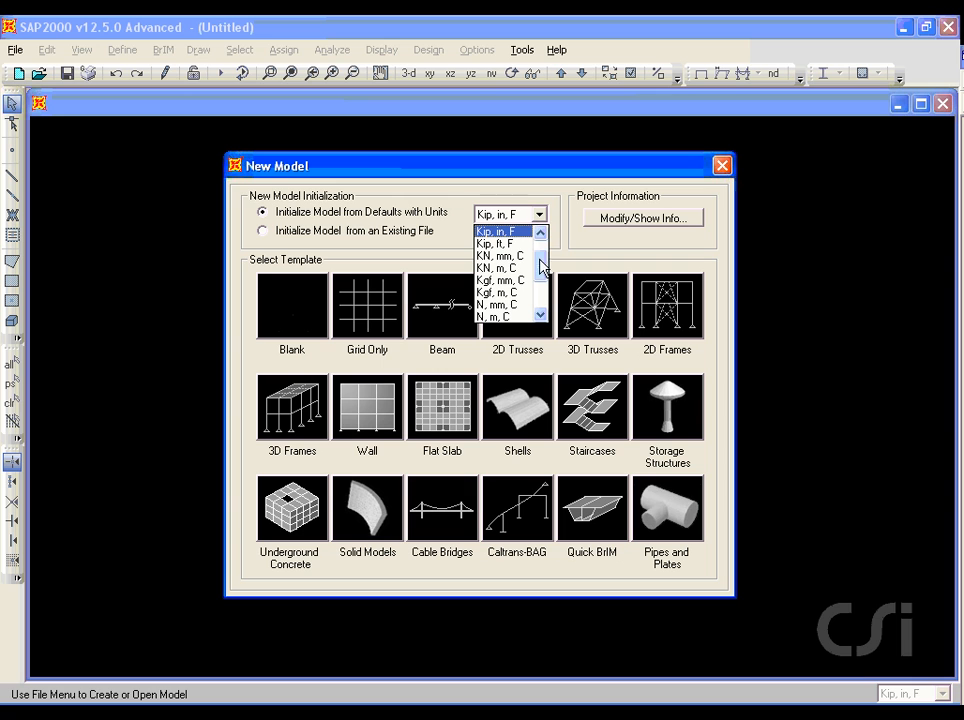
{"action": "left_click_drag", "start_coordinate": [541, 262], "coordinate": [540, 243]}
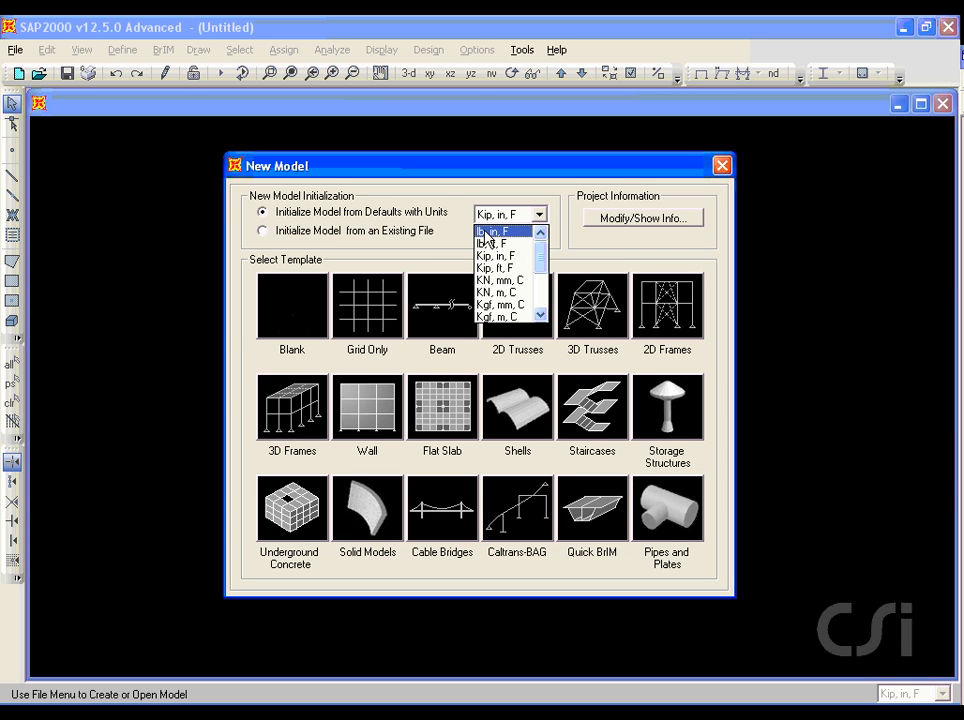
{"action": "left_click", "coordinate": [503, 232]}
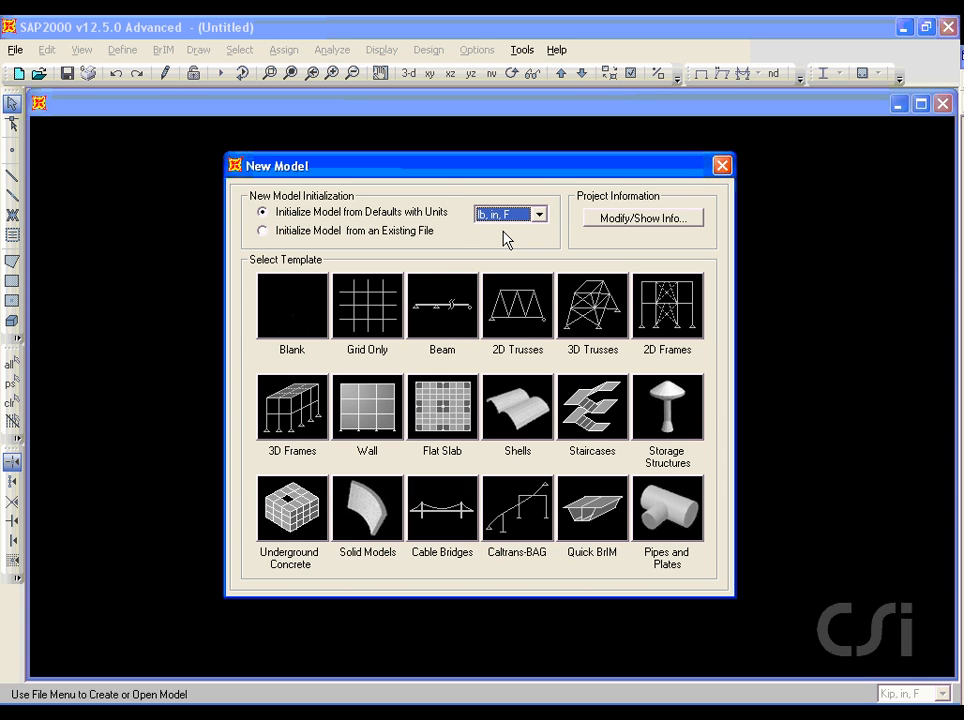
{"action": "left_click", "coordinate": [369, 305]}
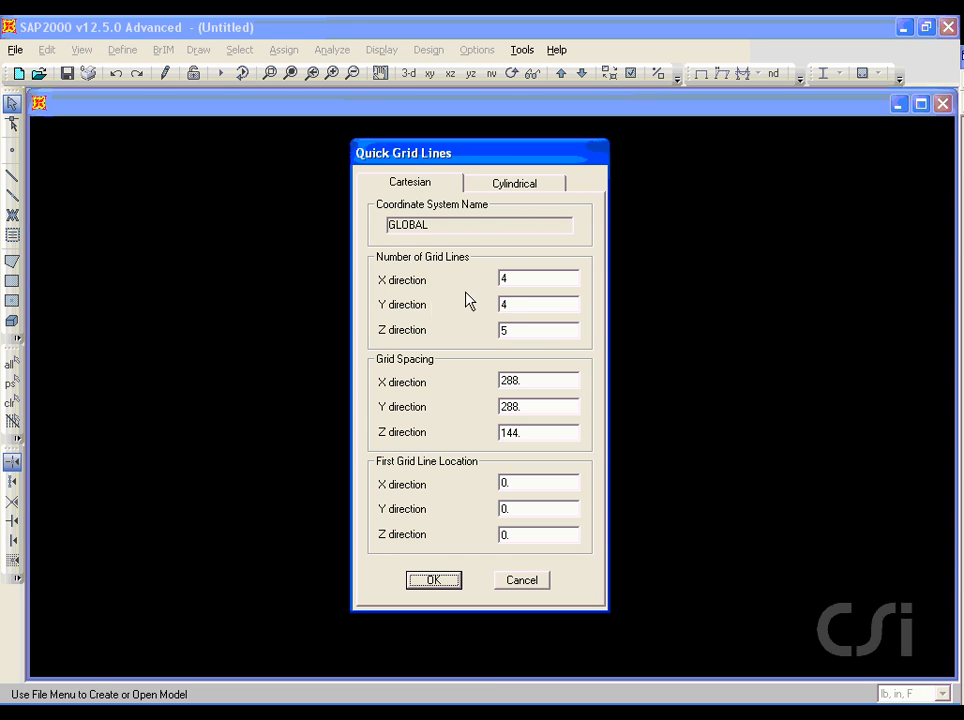
Create a Cartesian grid with 2 lines in each direction and 50 ft Z spacing, and show the X-Z plane at Y=0 in the plan window
{"action": "double_click", "coordinate": [508, 279]}
{"action": "type", "text": "2"}
{"action": "double_click", "coordinate": [510, 302]}
{"action": "type", "text": "2"}
{"action": "double_click", "coordinate": [512, 329]}
{"action": "type", "text": "2"}
{"action": "double_click", "coordinate": [512, 432]}
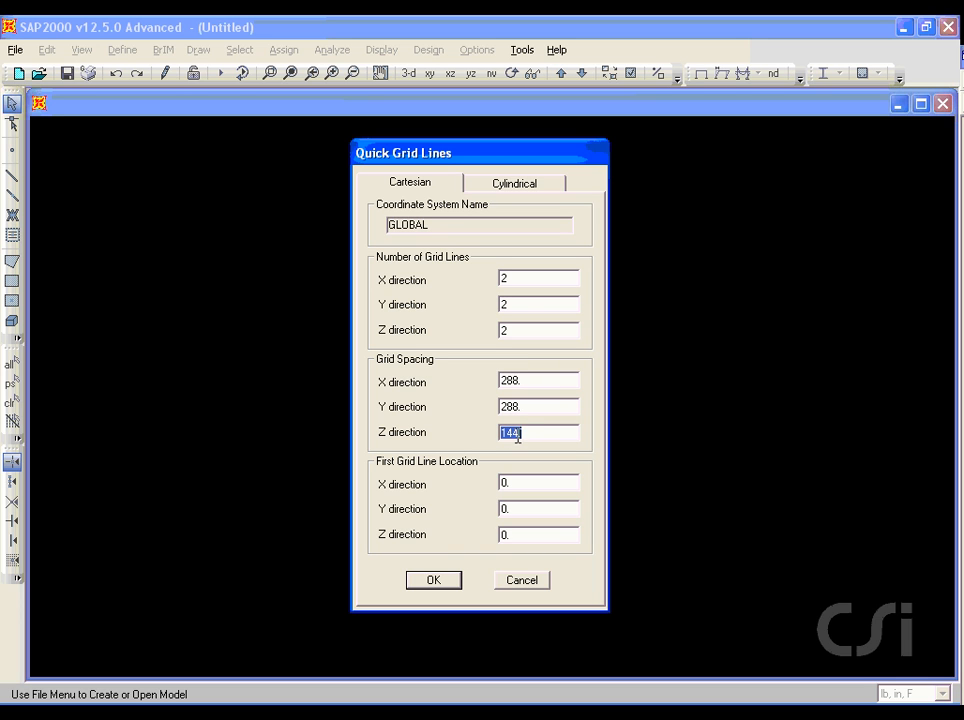
{"action": "type", "text": "50ft"}
{"action": "key", "text": "Return"}
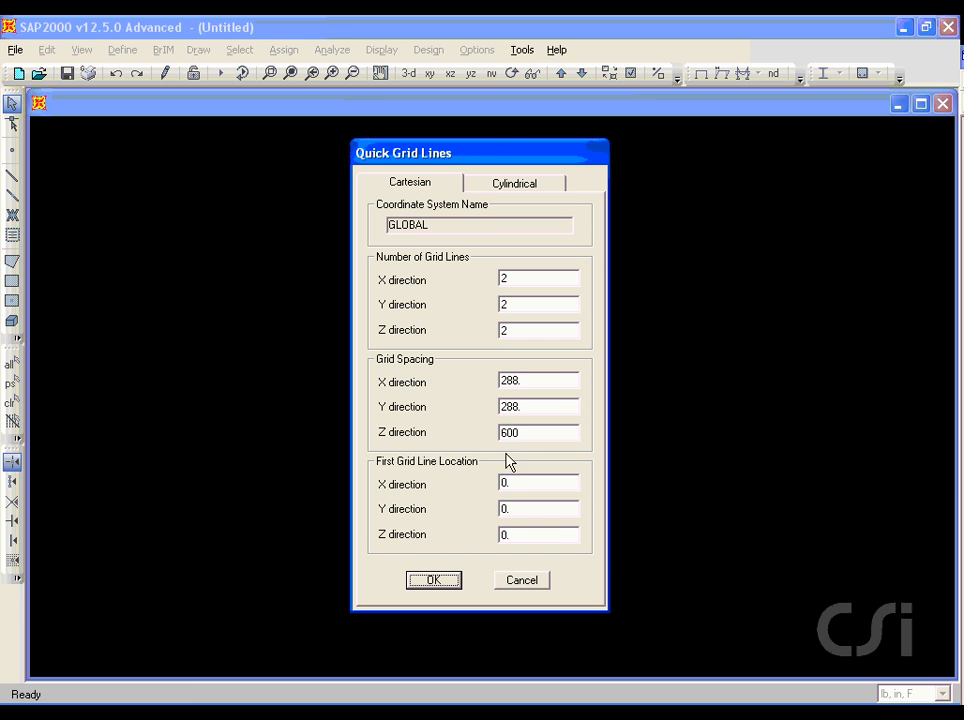
{"action": "left_click", "coordinate": [443, 581]}
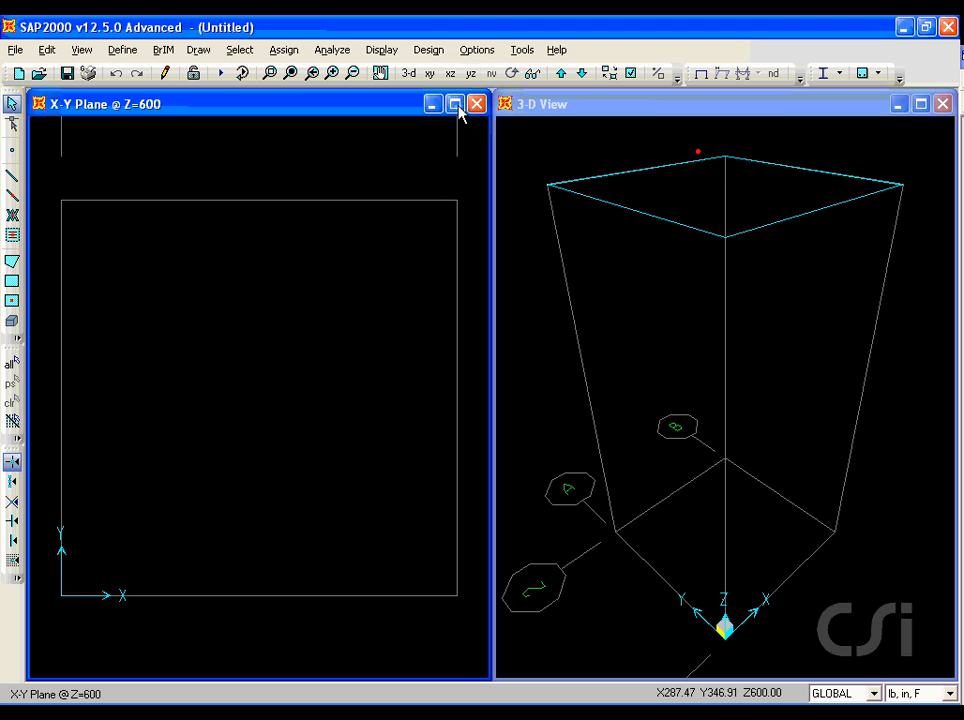
{"action": "left_click", "coordinate": [451, 74]}
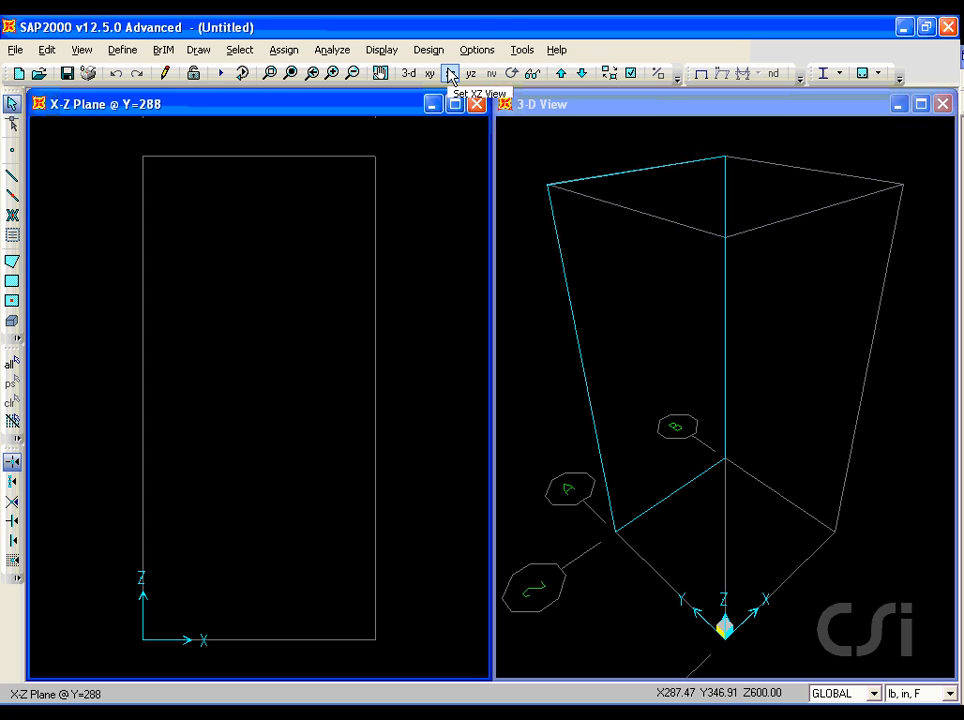
{"action": "left_click", "coordinate": [560, 74]}
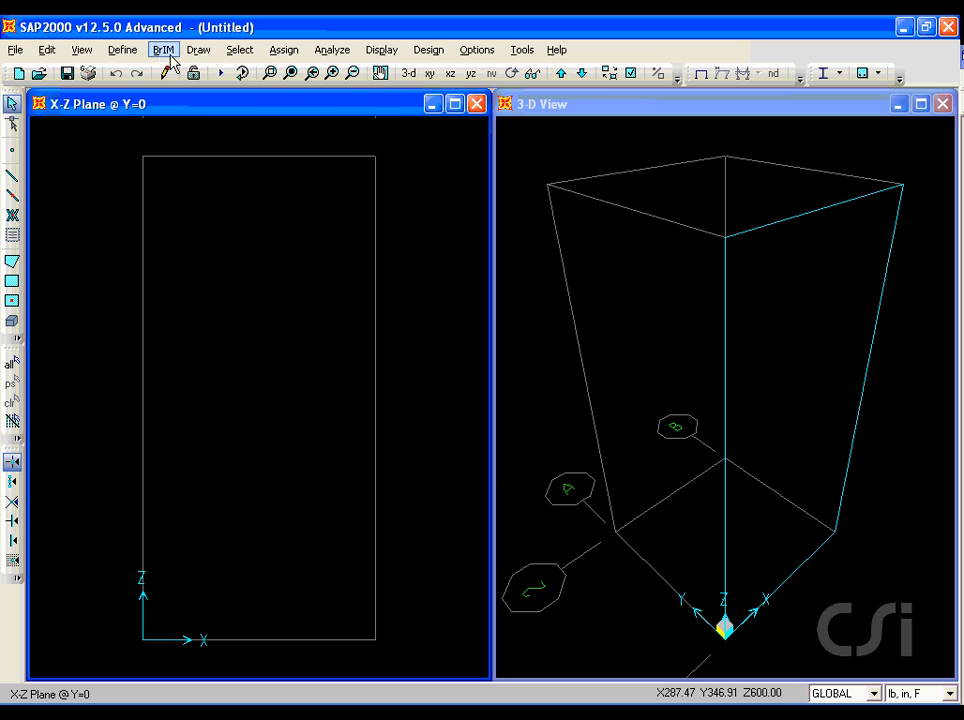
Add a new material named POLE_Steel to the model's material definitions
{"action": "left_click", "coordinate": [122, 50]}
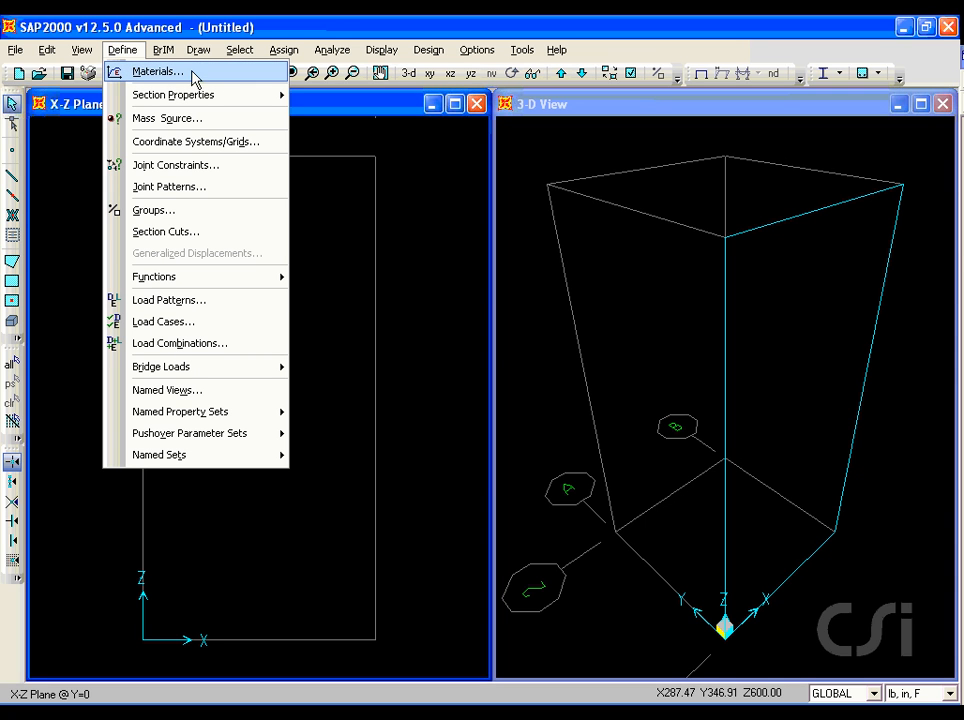
{"action": "left_click", "coordinate": [160, 73]}
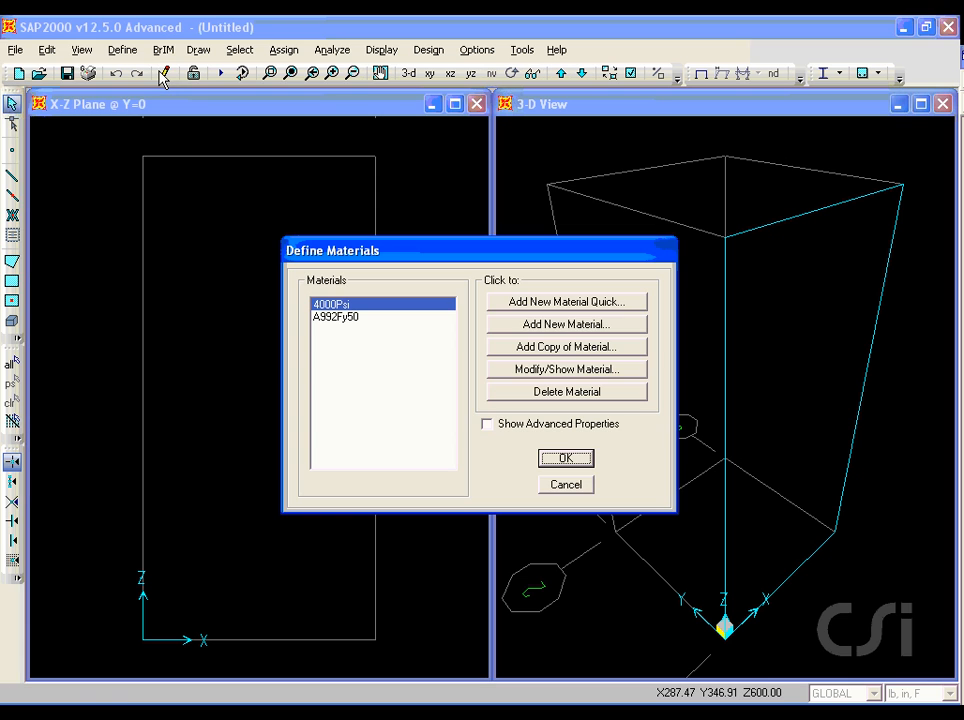
{"action": "left_click", "coordinate": [540, 330]}
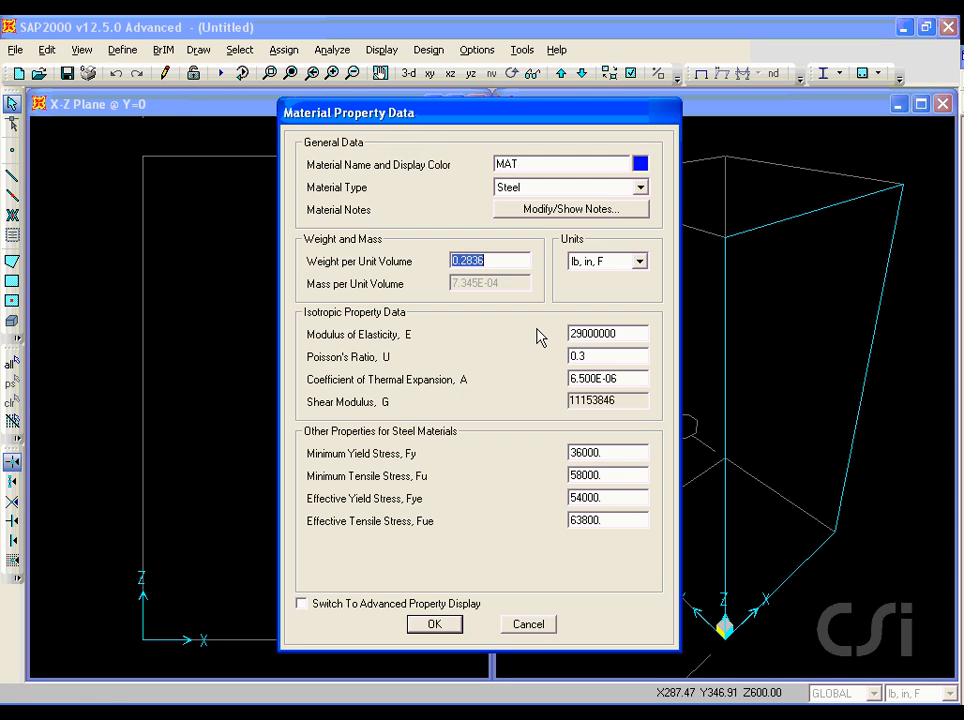
{"action": "double_click", "coordinate": [521, 162]}
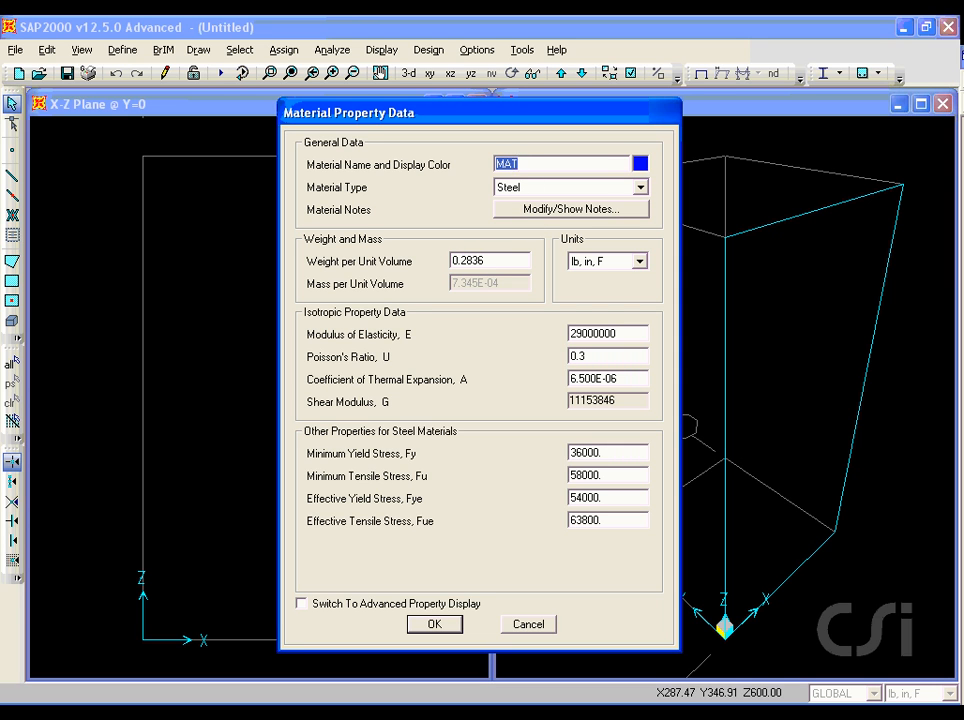
{"action": "type", "text": "POLE_Steel"}
Set the POLE_Steel weight per unit volume to .28 and its modulus of elasticity to 30000000, and accept the material
{"action": "left_click", "coordinate": [490, 260]}
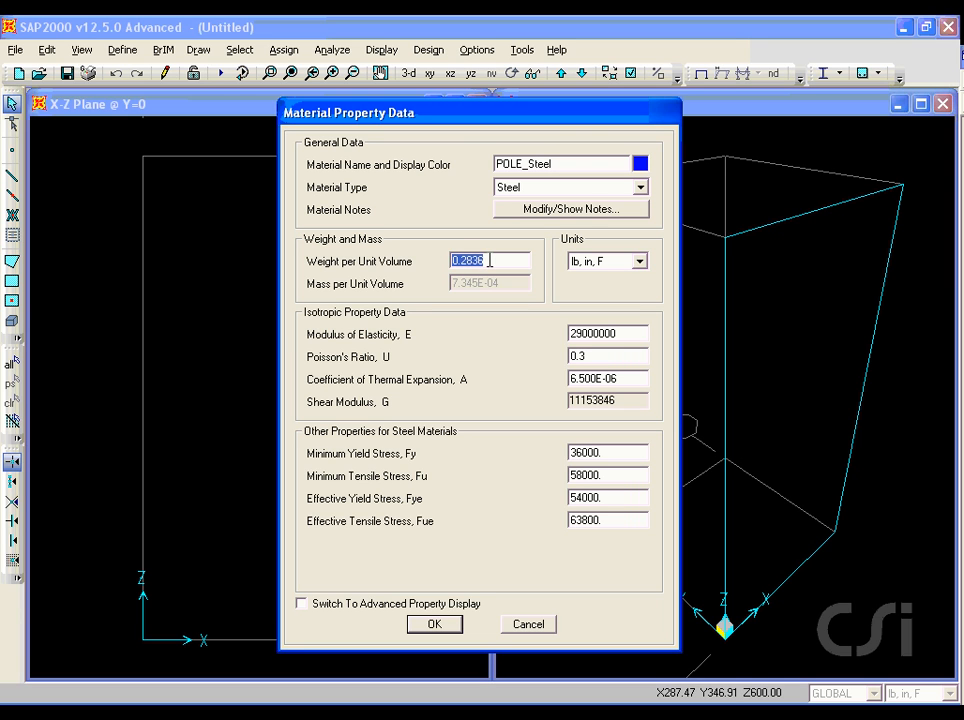
{"action": "key", "text": "BackSpace"}
{"action": "type", "text": ".28"}
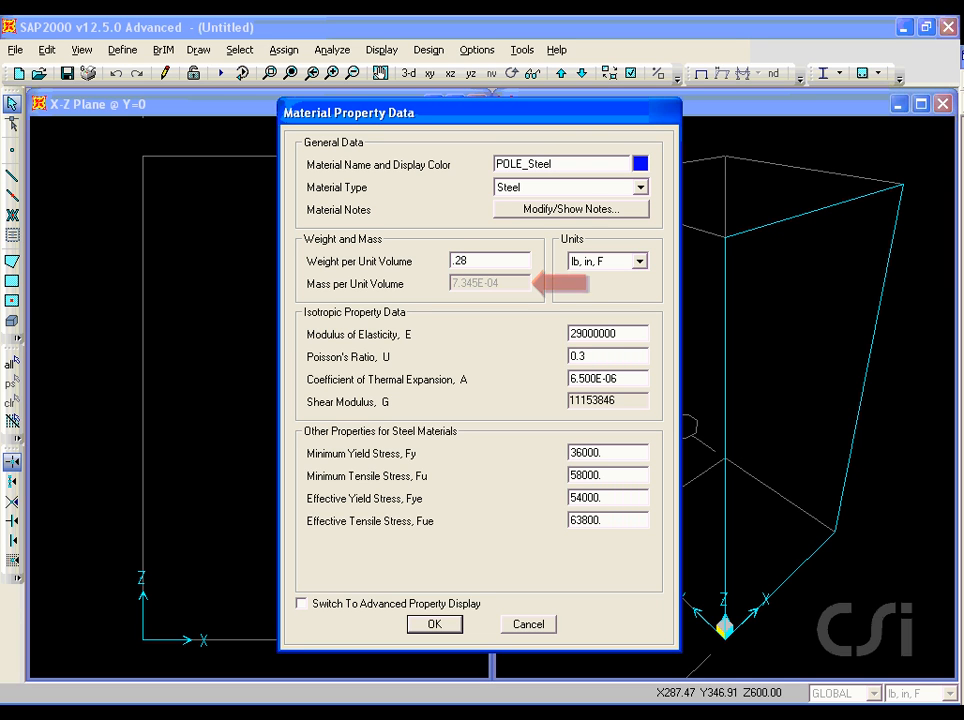
{"action": "key", "text": "Tab"}
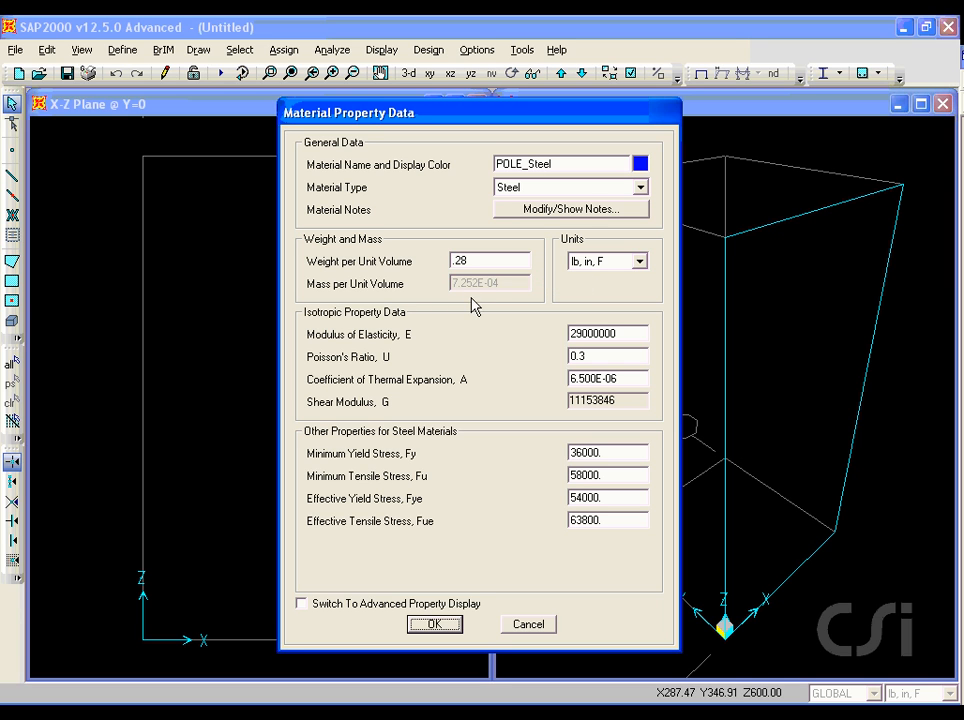
{"action": "double_click", "coordinate": [579, 337]}
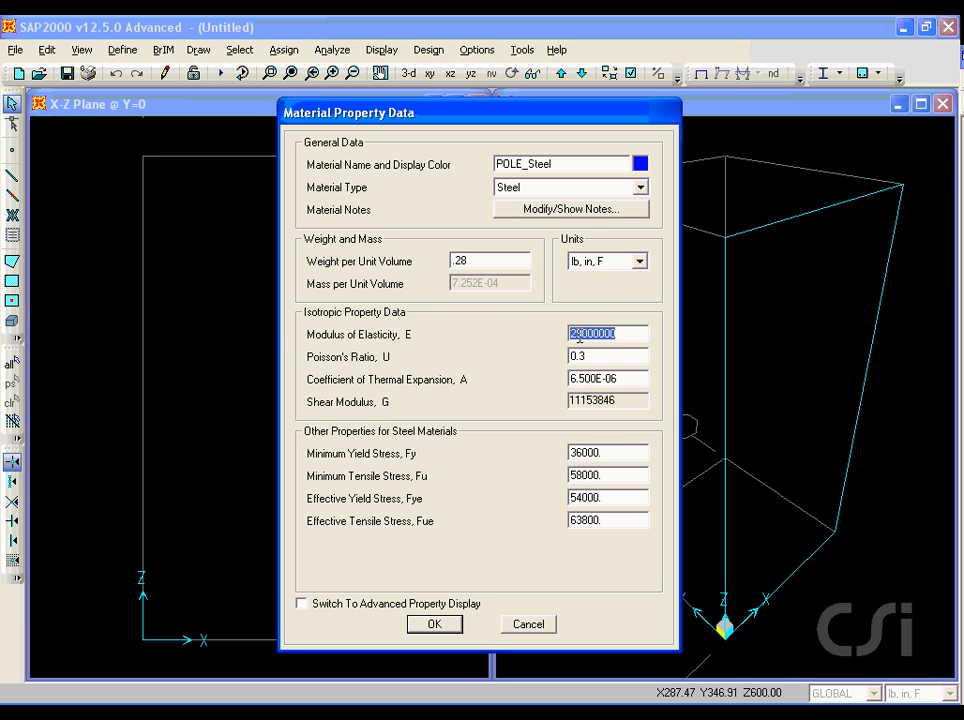
{"action": "type", "text": "30000000"}
{"action": "left_click", "coordinate": [436, 624]}
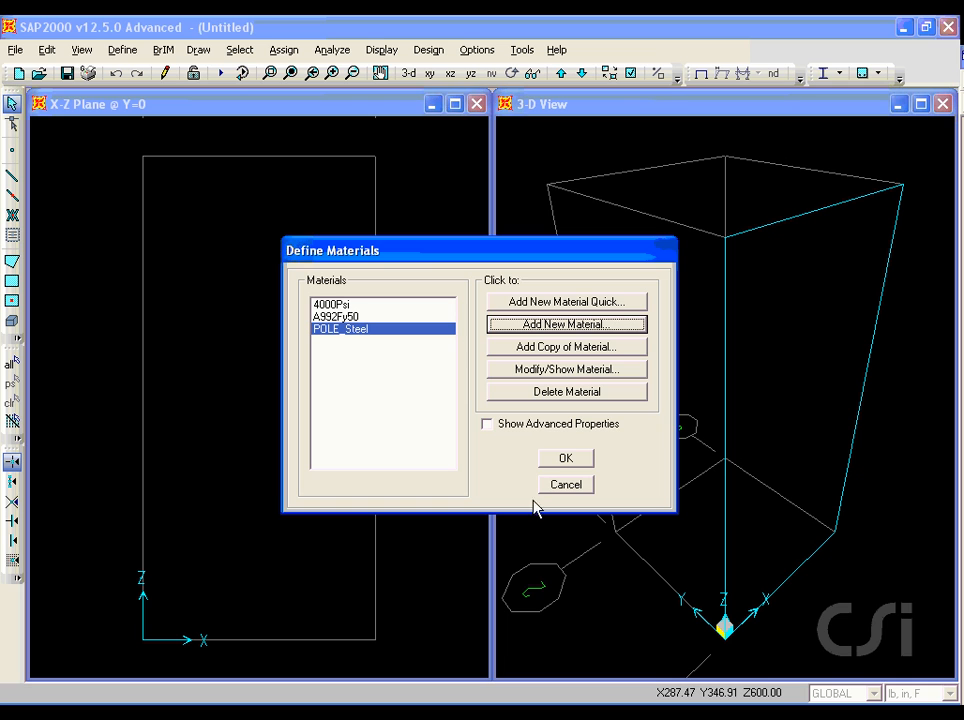
{"action": "left_click", "coordinate": [564, 460]}
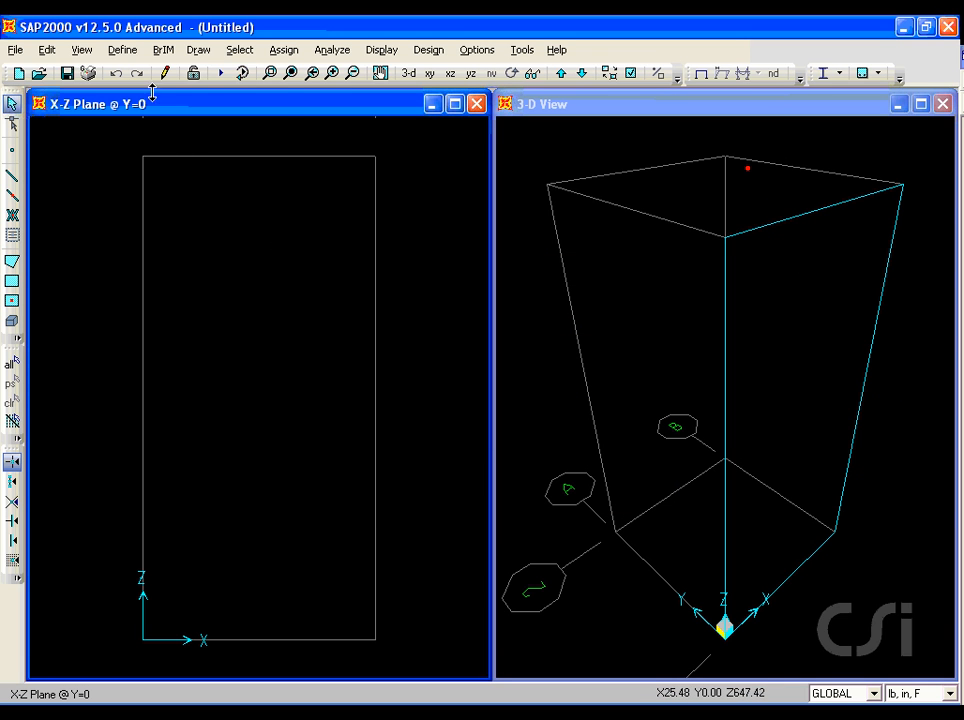
Add a new frame section property of type Other using the General section
{"action": "left_click", "coordinate": [124, 52]}
{"action": "mouse_move", "coordinate": [105, 90]}
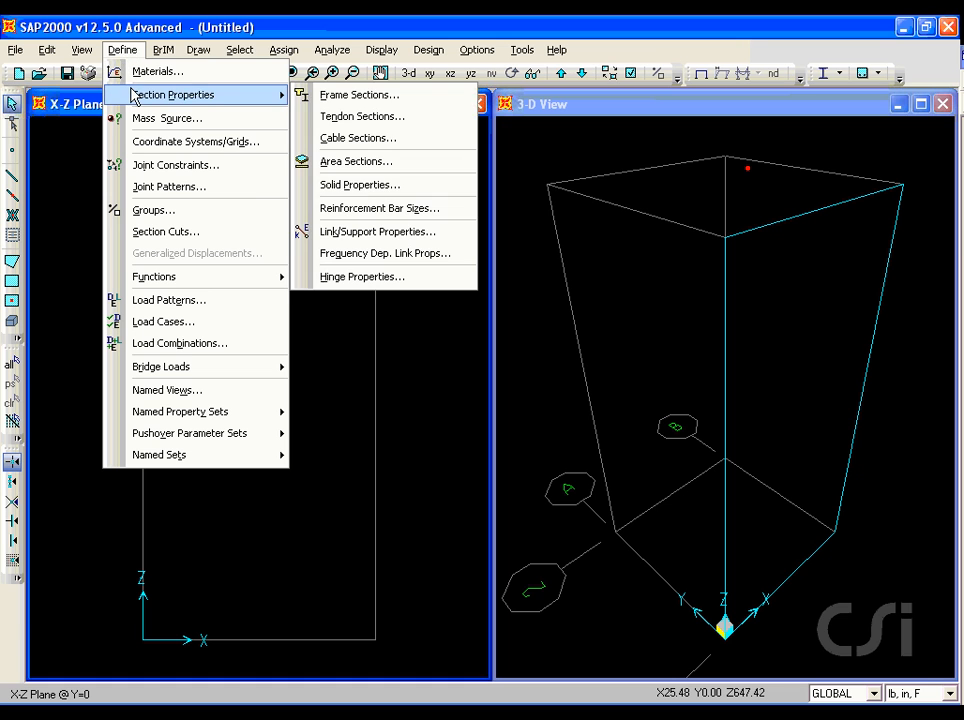
{"action": "left_click", "coordinate": [340, 96]}
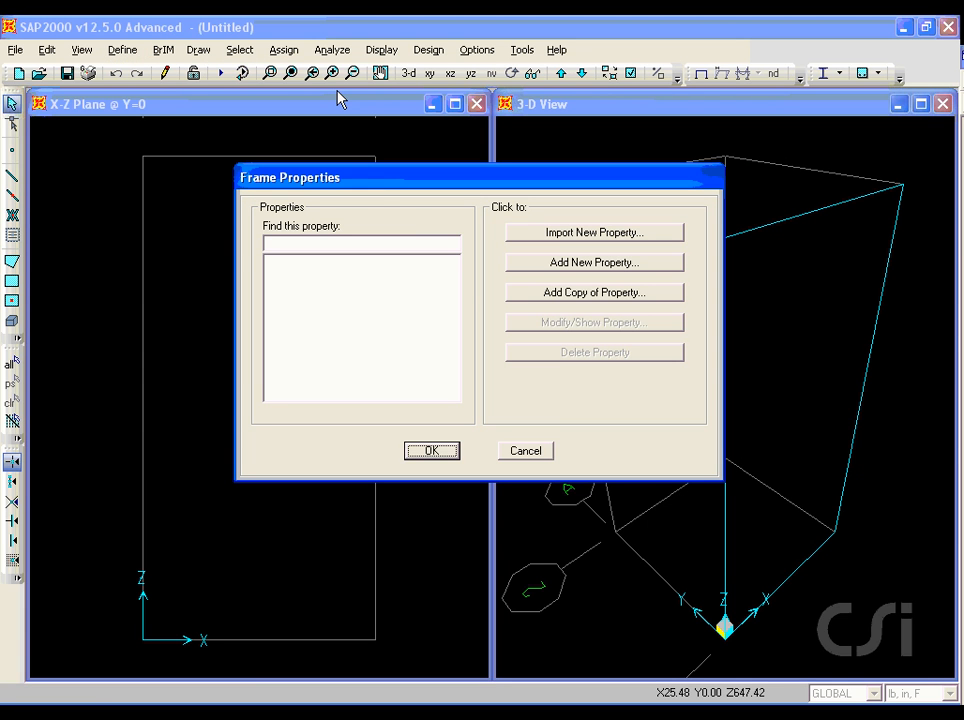
{"action": "left_click", "coordinate": [530, 266]}
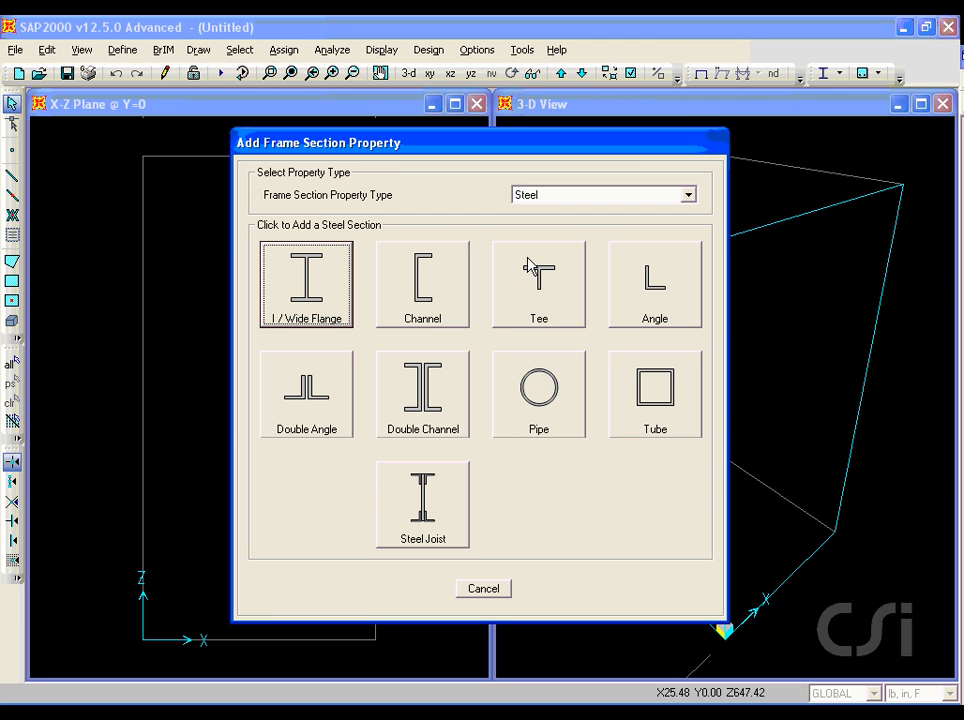
{"action": "left_click", "coordinate": [531, 200]}
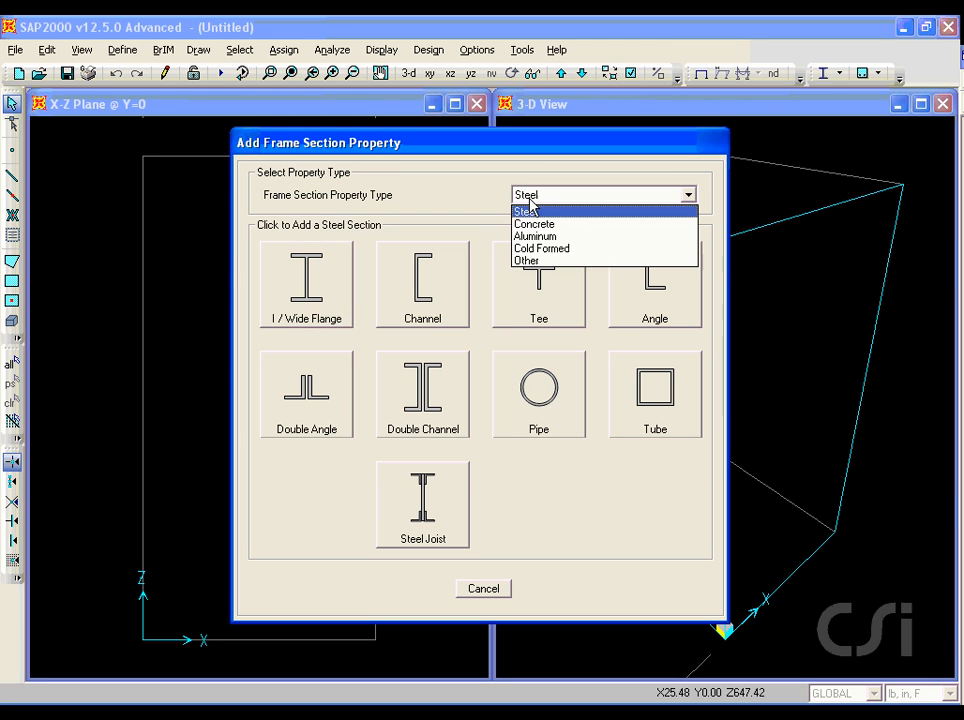
{"action": "left_click", "coordinate": [530, 261]}
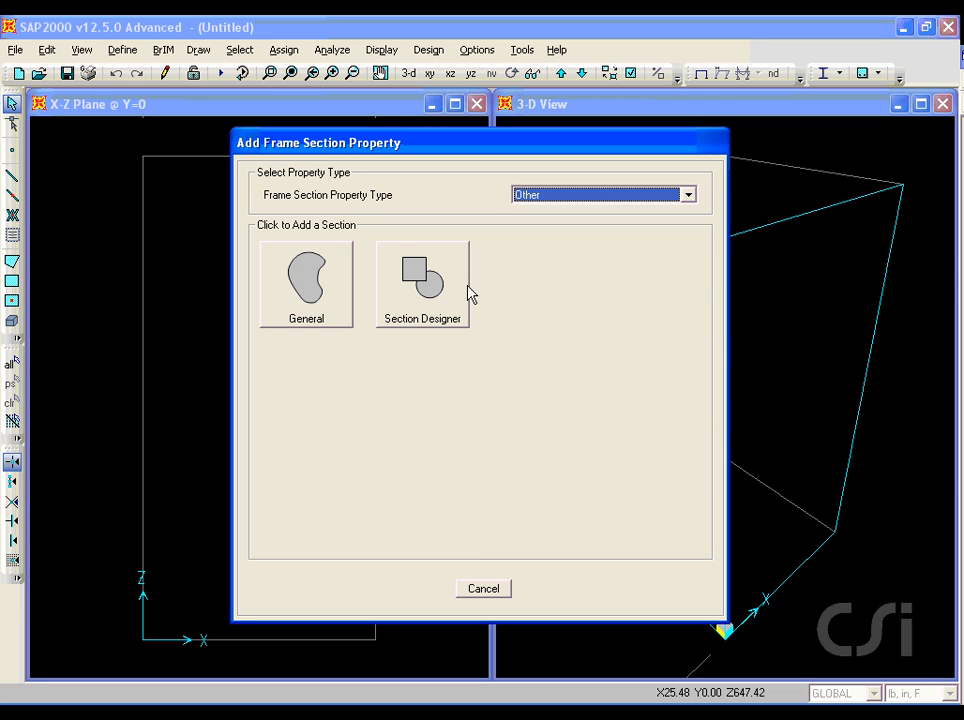
{"action": "left_click", "coordinate": [311, 308]}
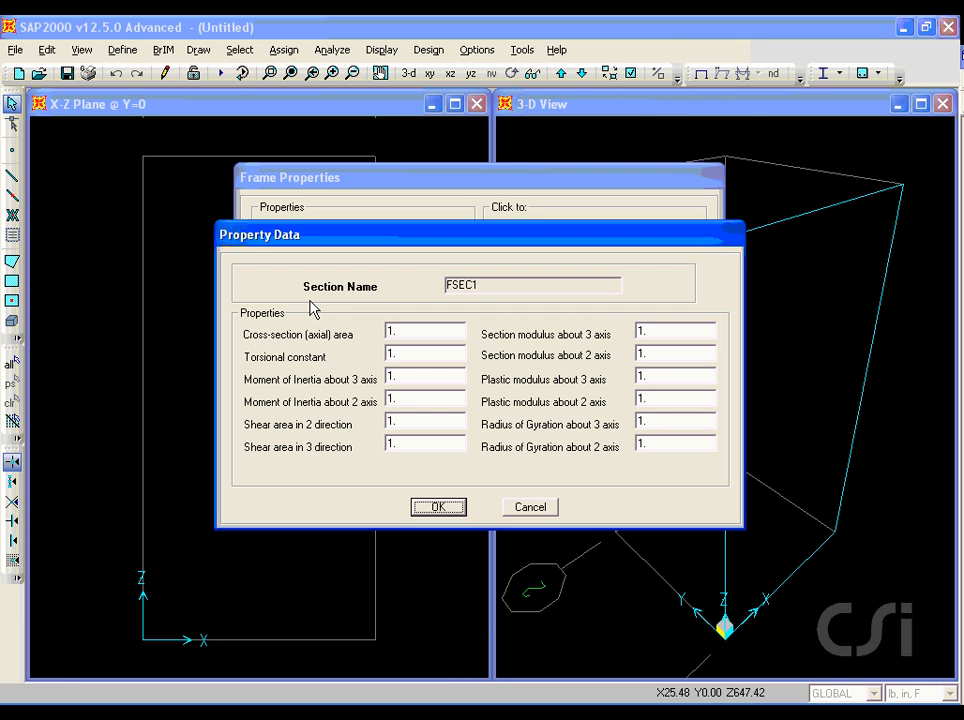
Set the section's axial area to 10, both moments of inertia to 200, and both shear areas to 10
{"action": "double_click", "coordinate": [397, 326]}
{"action": "type", "text": "10"}
{"action": "double_click", "coordinate": [398, 375]}
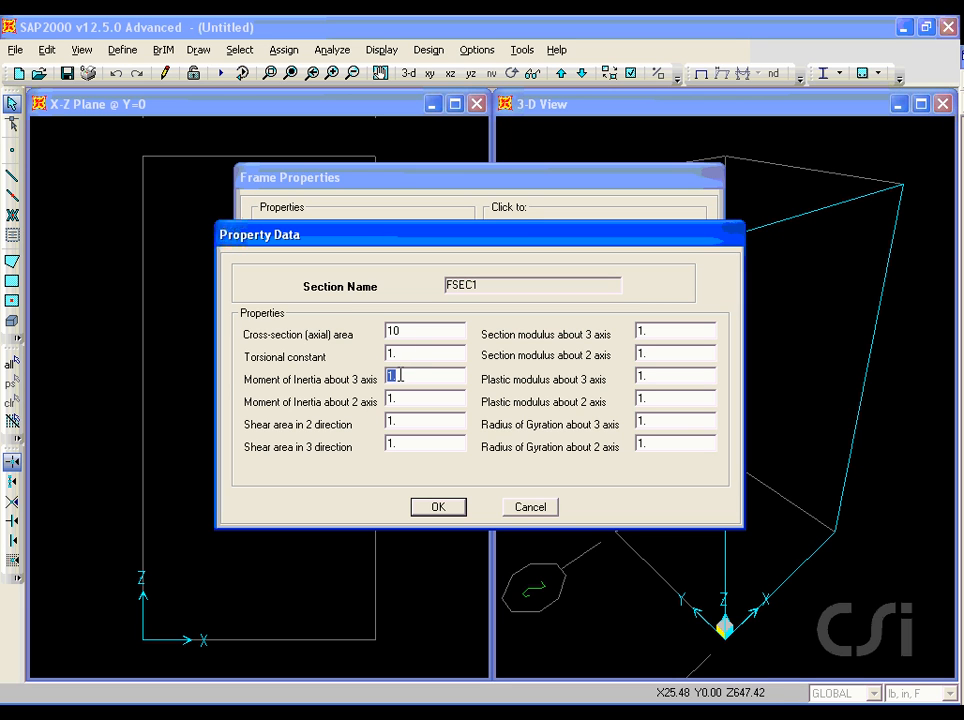
{"action": "type", "text": "200"}
{"action": "double_click", "coordinate": [394, 398]}
{"action": "type", "text": "200"}
{"action": "double_click", "coordinate": [392, 420]}
{"action": "type", "text": "10"}
{"action": "double_click", "coordinate": [395, 443]}
{"action": "type", "text": "10"}
{"action": "left_click", "coordinate": [438, 512]}
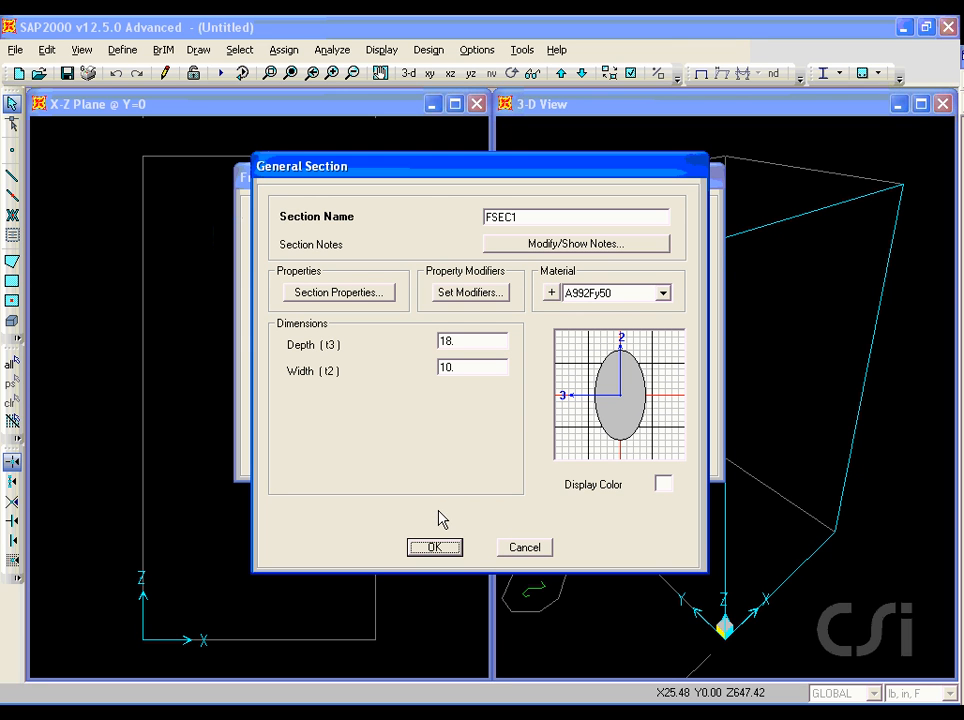
Name the general section POLE, assign it the POLE_Steel material, and accept the frame properties
{"action": "left_click", "coordinate": [505, 220]}
{"action": "double_click", "coordinate": [505, 220]}
{"action": "type", "text": "POLE"}
{"action": "left_click", "coordinate": [610, 294]}
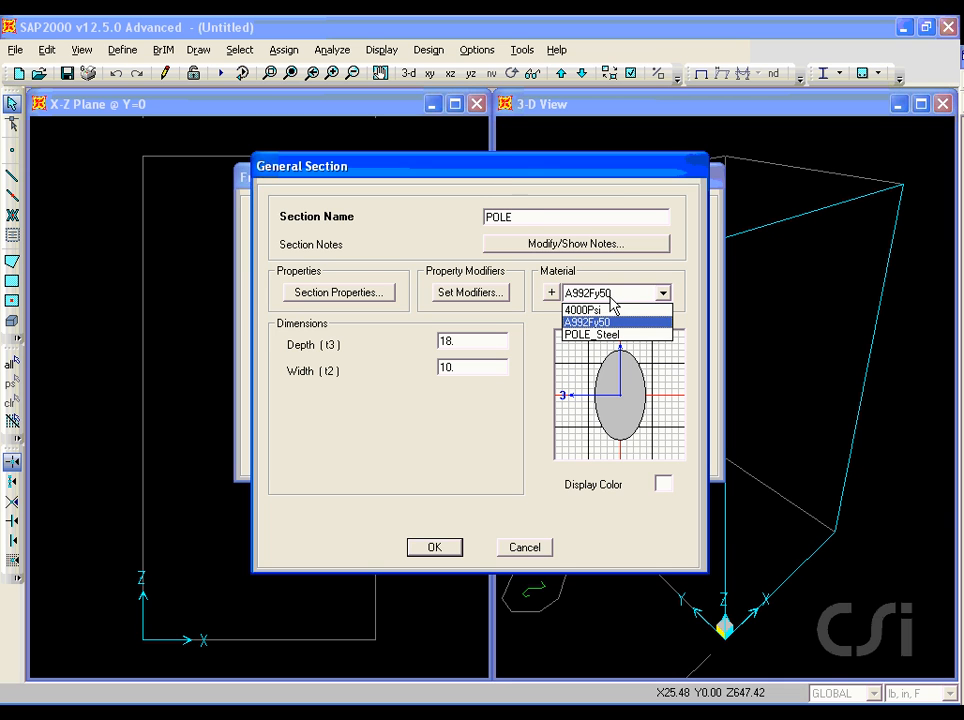
{"action": "left_click", "coordinate": [604, 335]}
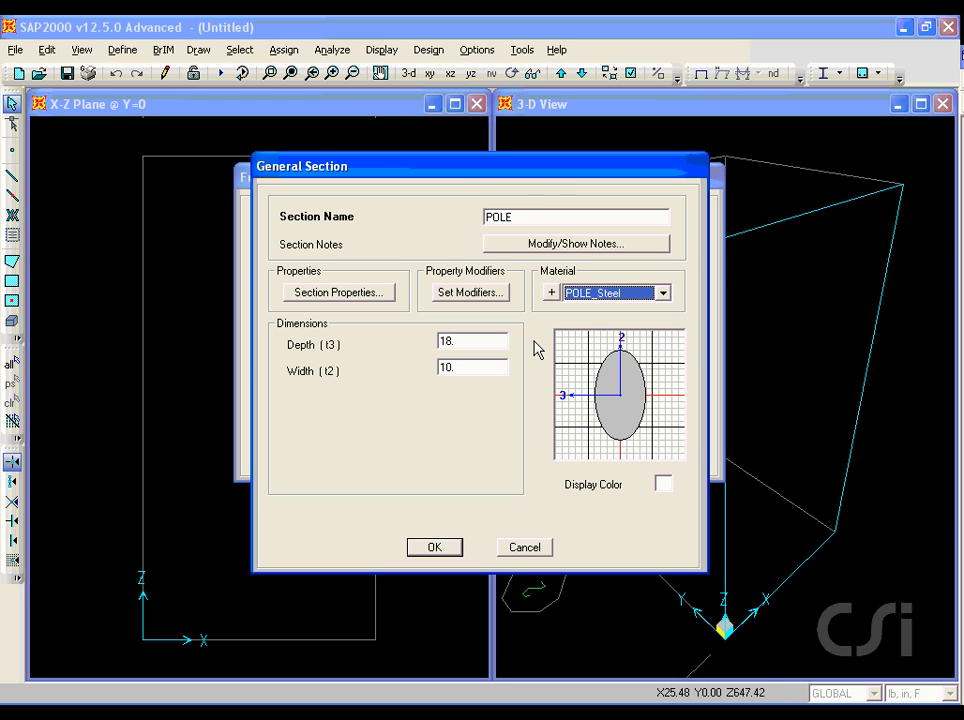
{"action": "left_click", "coordinate": [434, 548]}
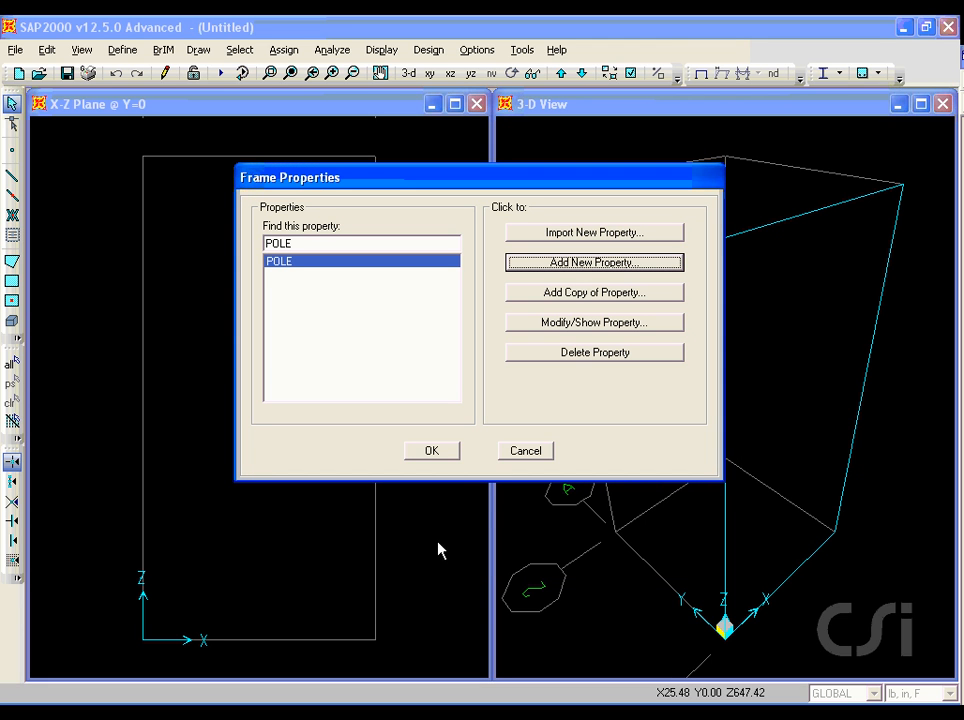
{"action": "left_click", "coordinate": [432, 452]}
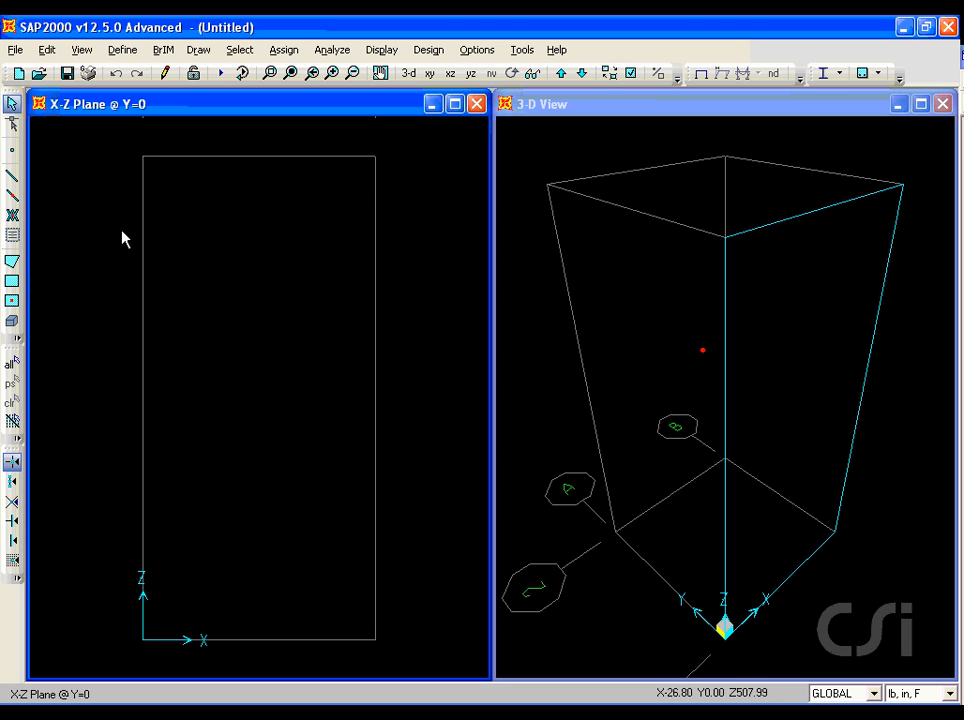
Draw a straight frame with the POLE section along the vertical Z-axis grid line, from the grid's top to the origin in the X-Z plane
{"action": "left_click", "coordinate": [12, 176]}
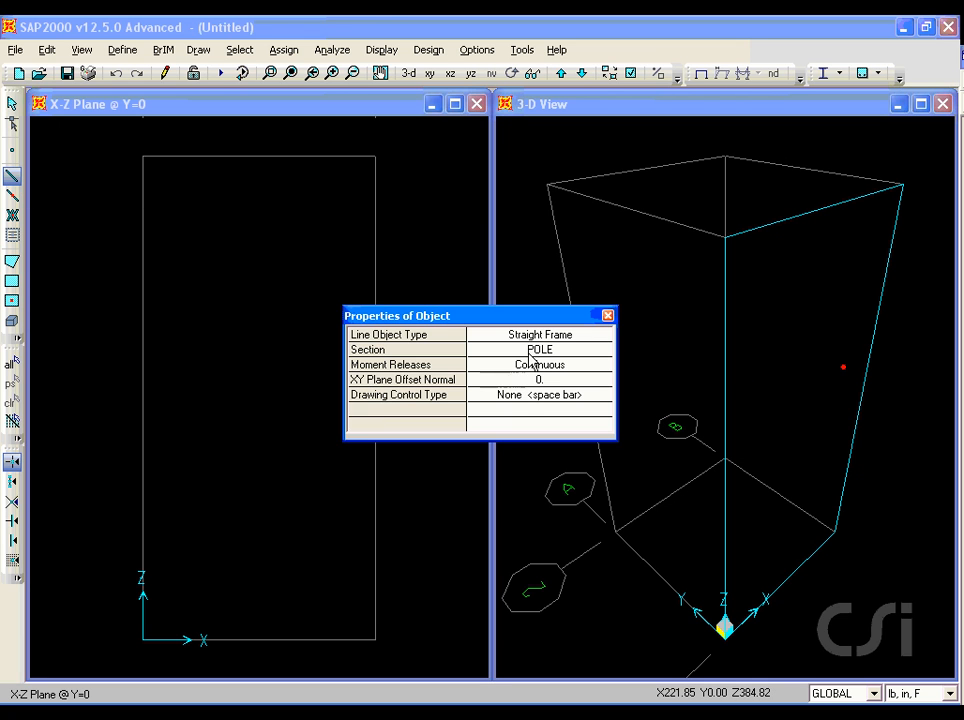
{"action": "left_click_drag", "start_coordinate": [516, 318], "coordinate": [570, 243]}
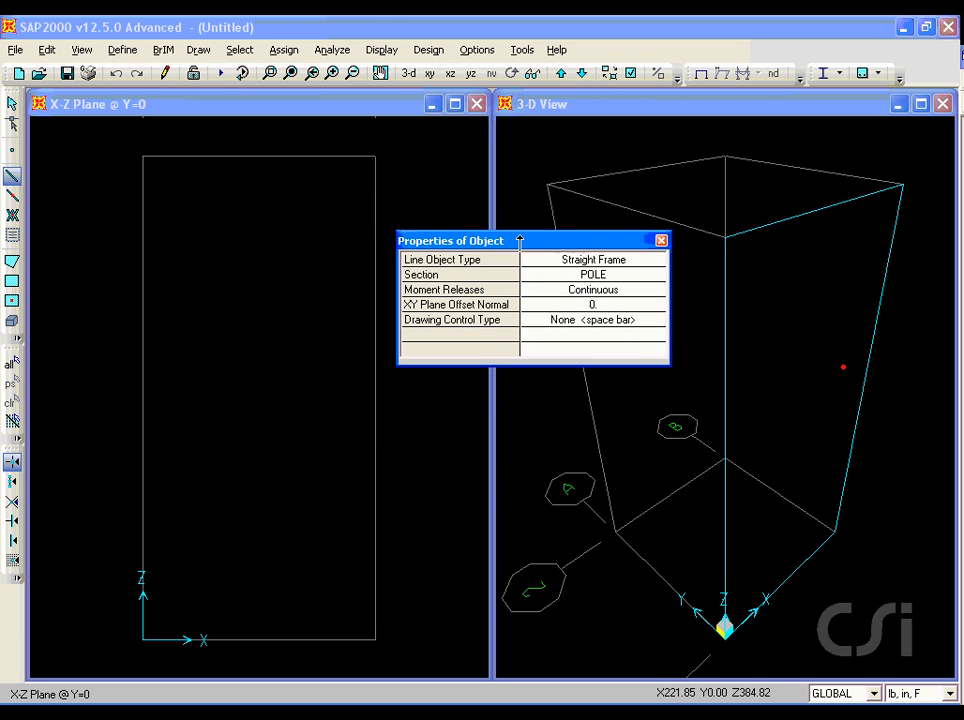
{"action": "left_click", "coordinate": [143, 157]}
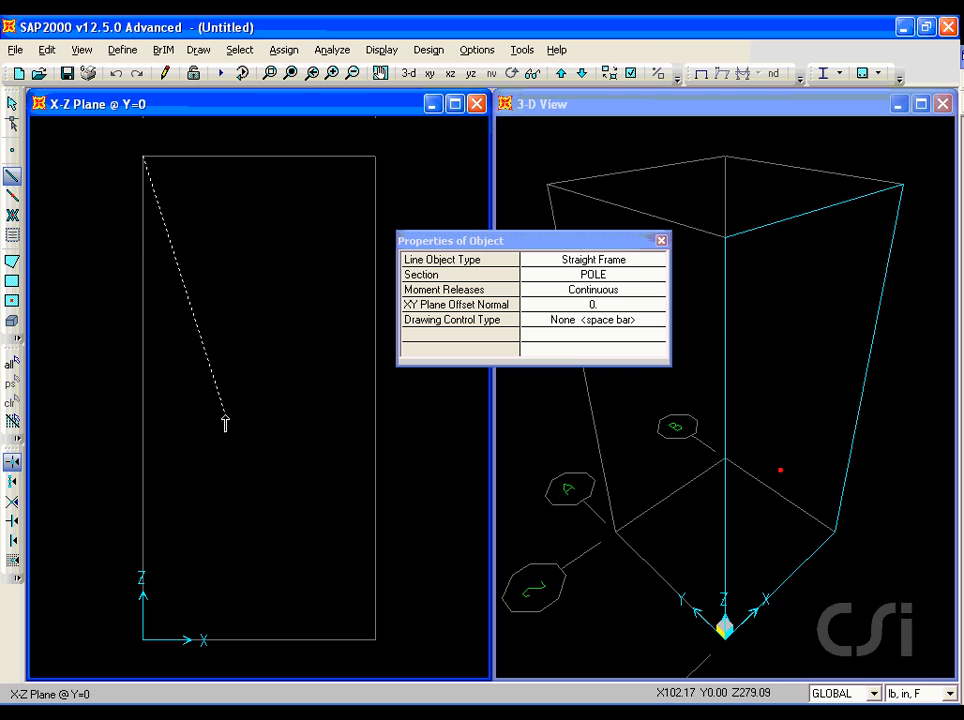
{"action": "left_click", "coordinate": [143, 637]}
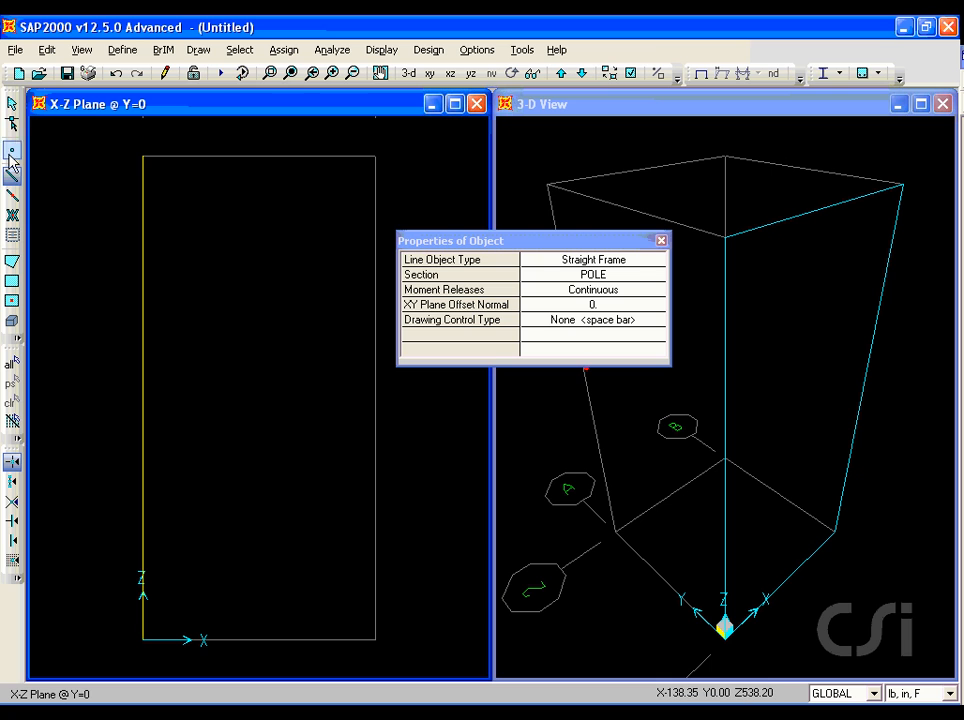
{"action": "left_click", "coordinate": [12, 105]}
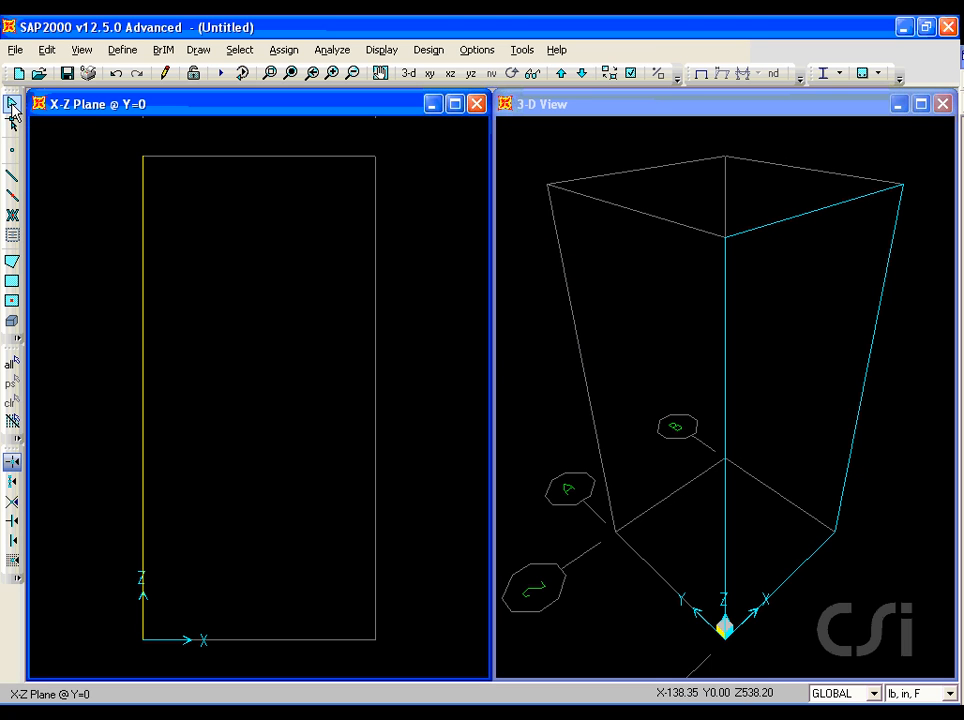
Divide the vertical pole frame into 5 equal frames with a last/first ratio of 1
{"action": "left_click", "coordinate": [143, 295]}
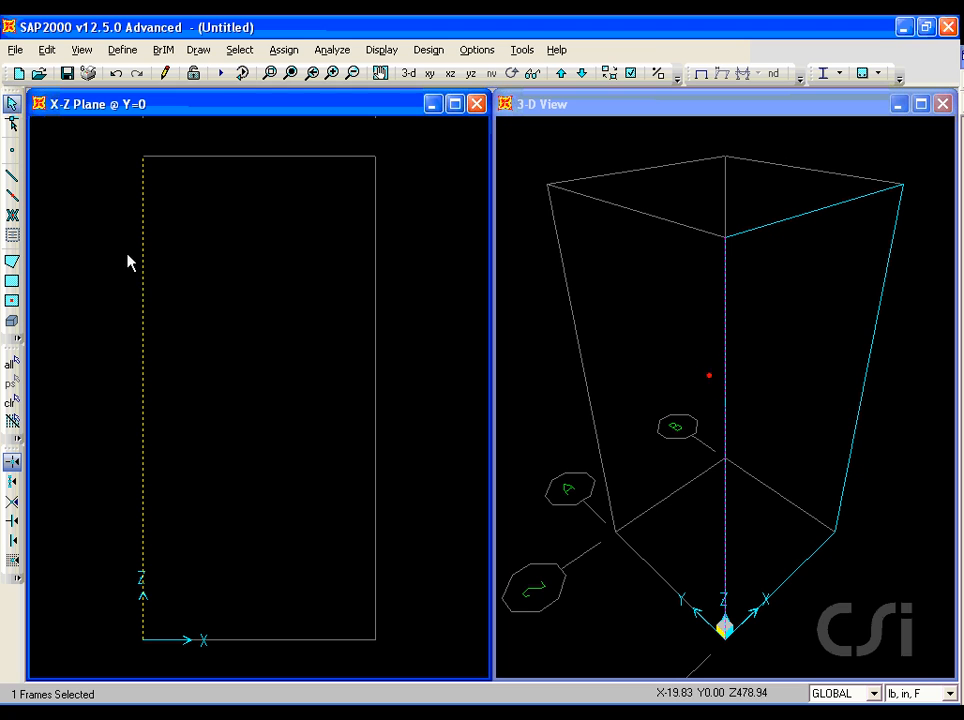
{"action": "left_click", "coordinate": [46, 50]}
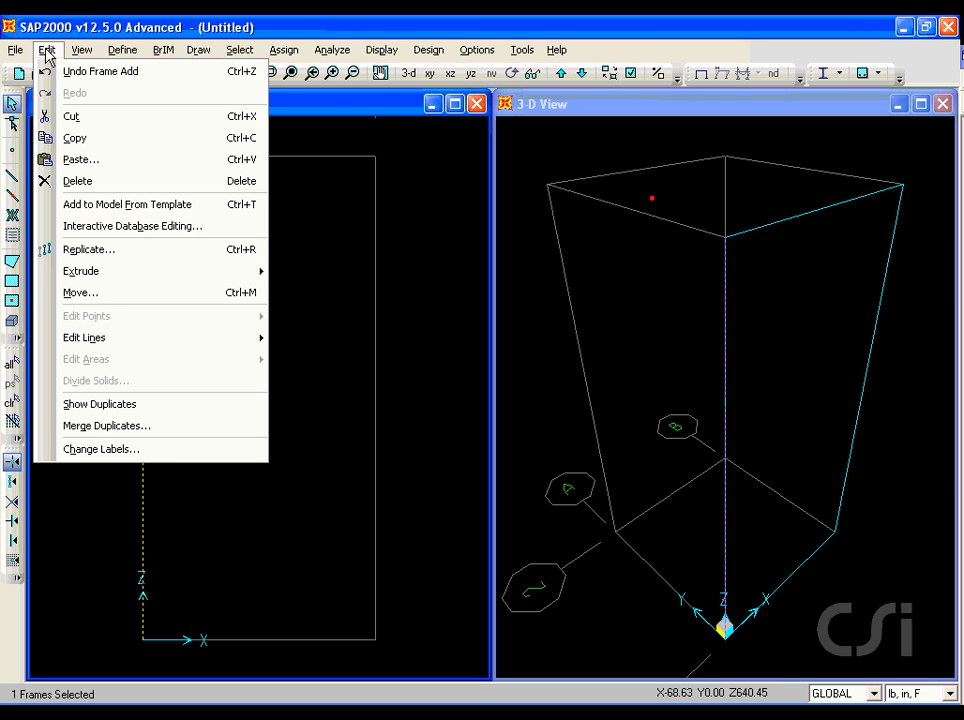
{"action": "mouse_move", "coordinate": [181, 340]}
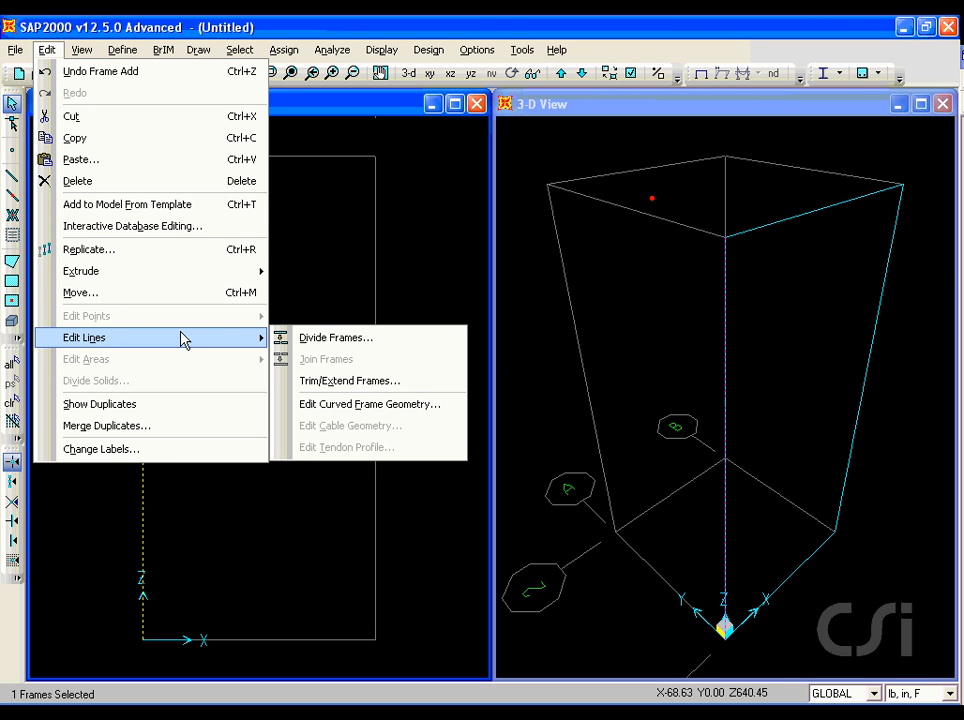
{"action": "left_click", "coordinate": [306, 339]}
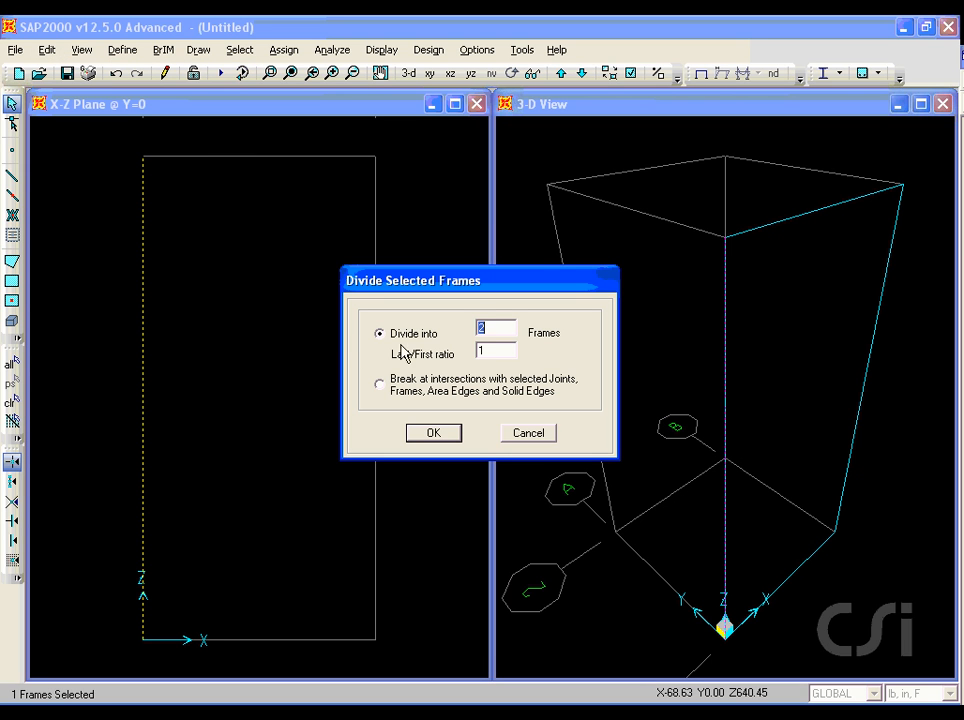
{"action": "left_click", "coordinate": [488, 327]}
{"action": "left_click", "coordinate": [434, 434]}
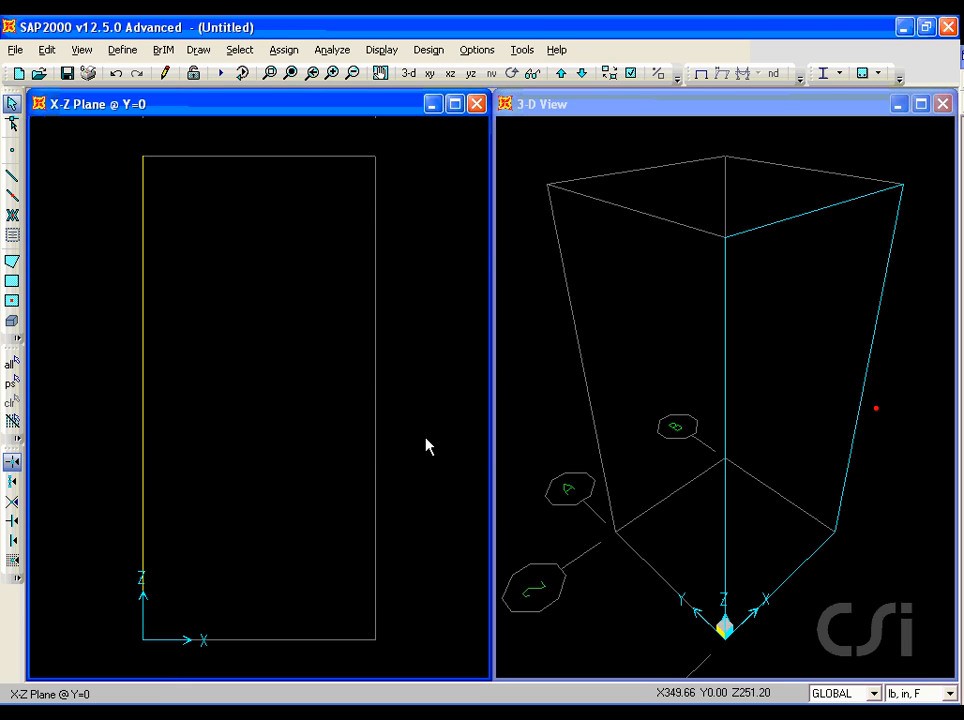
Assign a fixed restraint to the pole's base joint, restraining all three translations and all three rotations
{"action": "left_click", "coordinate": [147, 639]}
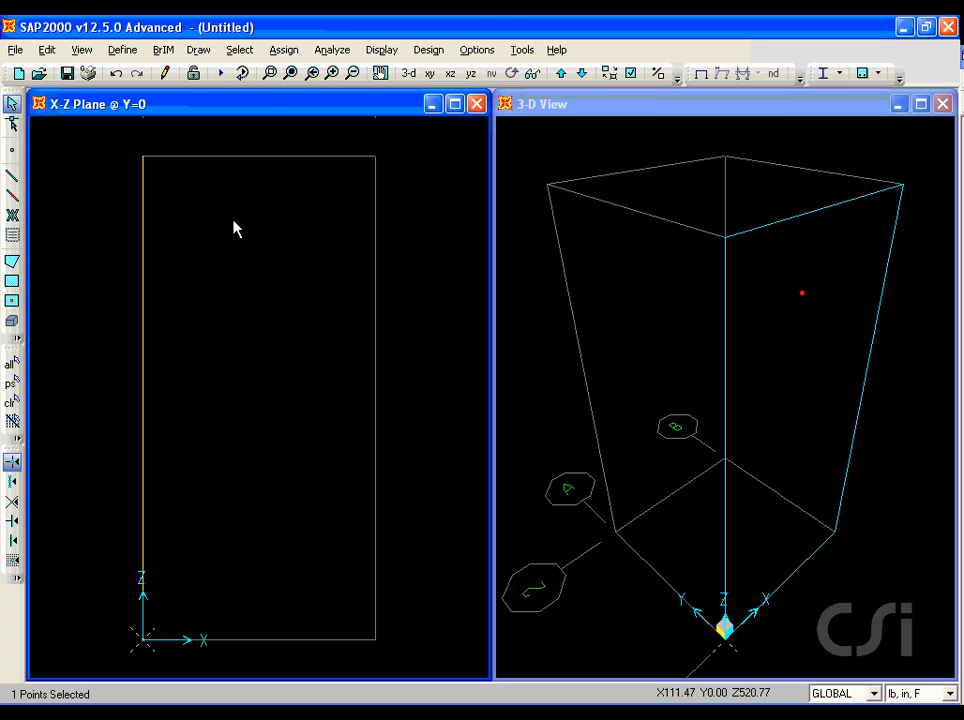
{"action": "left_click", "coordinate": [284, 52]}
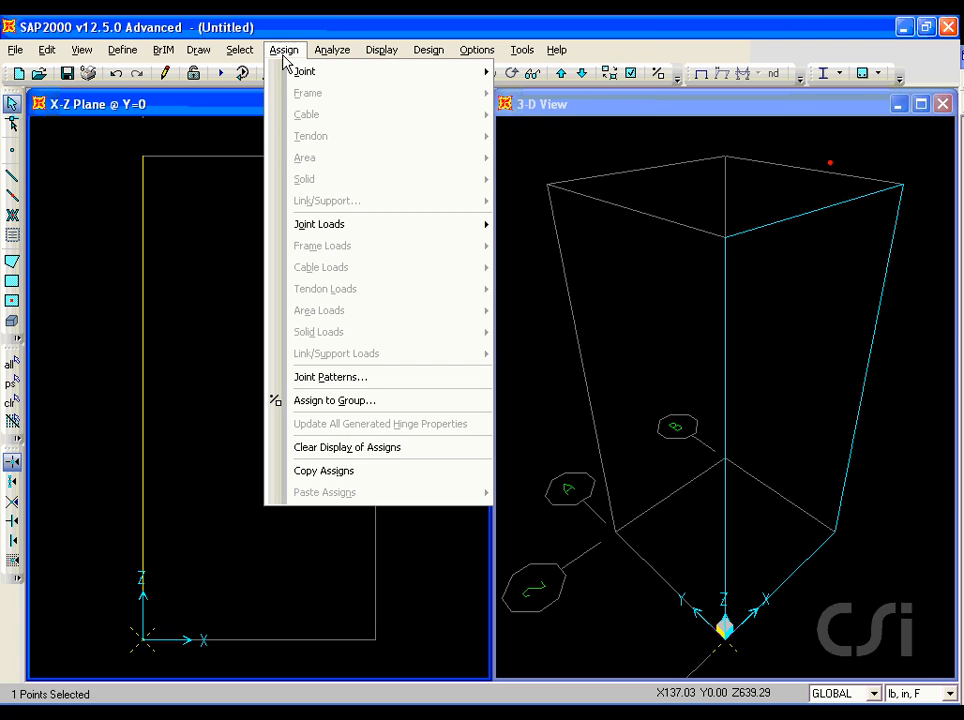
{"action": "mouse_move", "coordinate": [387, 73]}
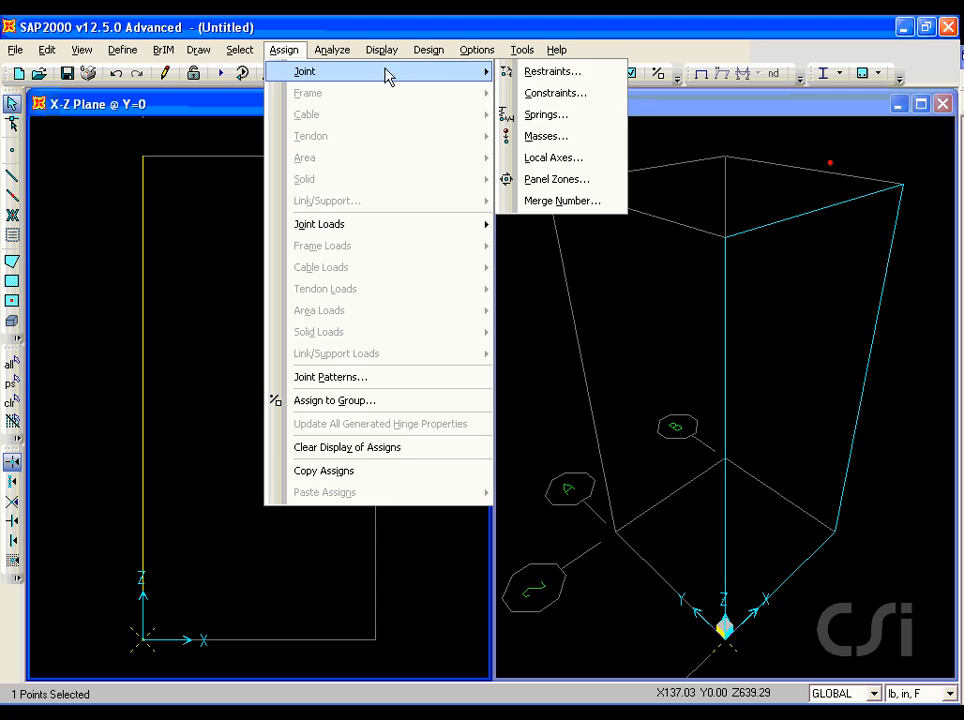
{"action": "left_click", "coordinate": [545, 72]}
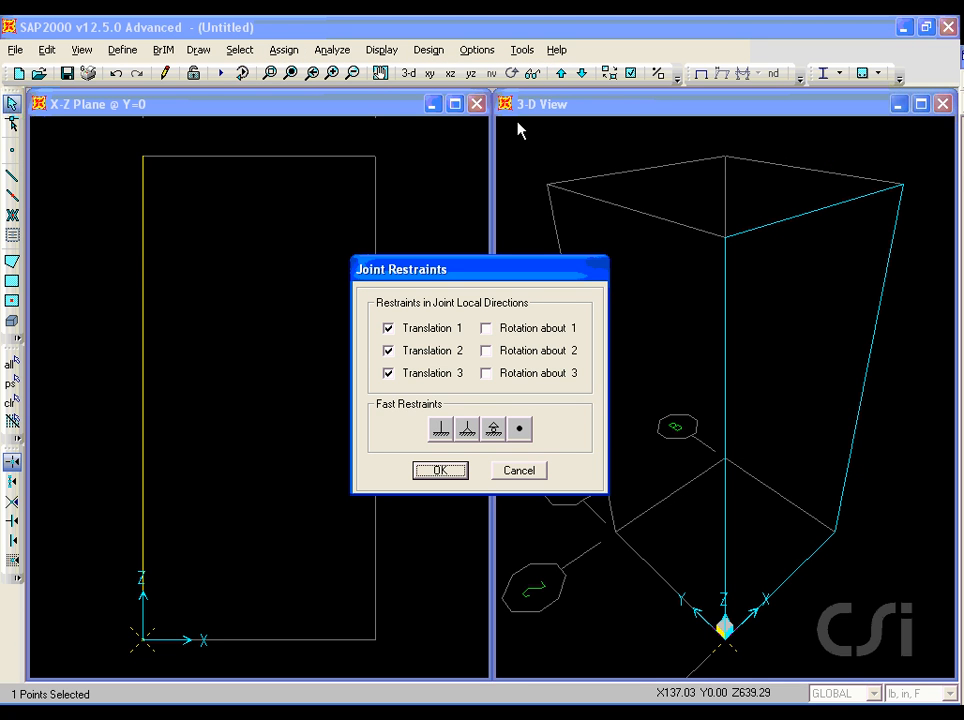
{"action": "left_click", "coordinate": [443, 430]}
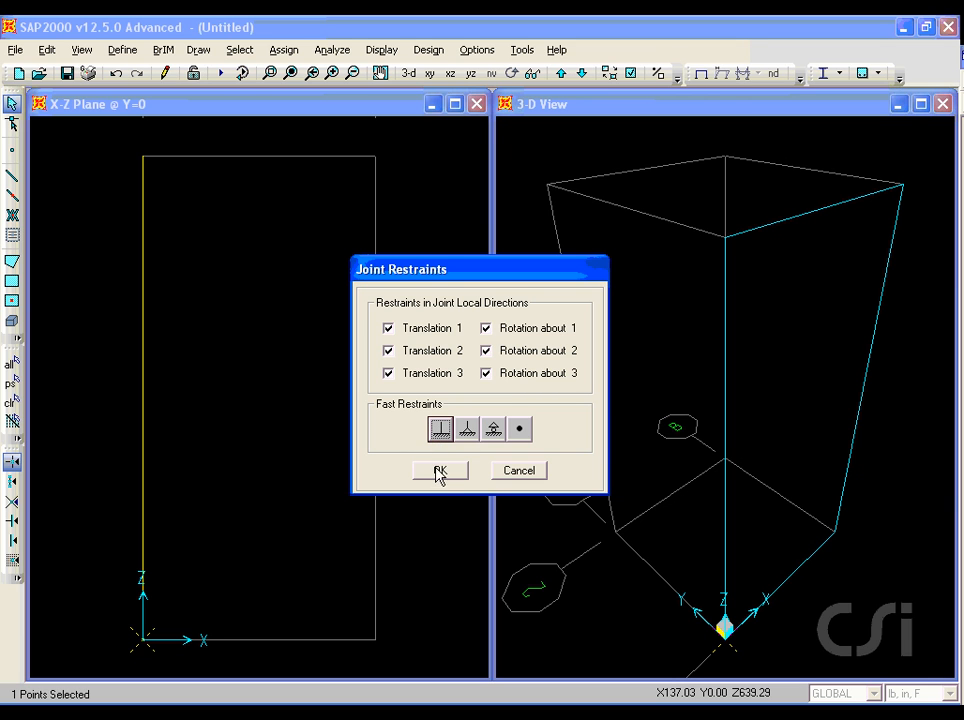
{"action": "left_click", "coordinate": [436, 470]}
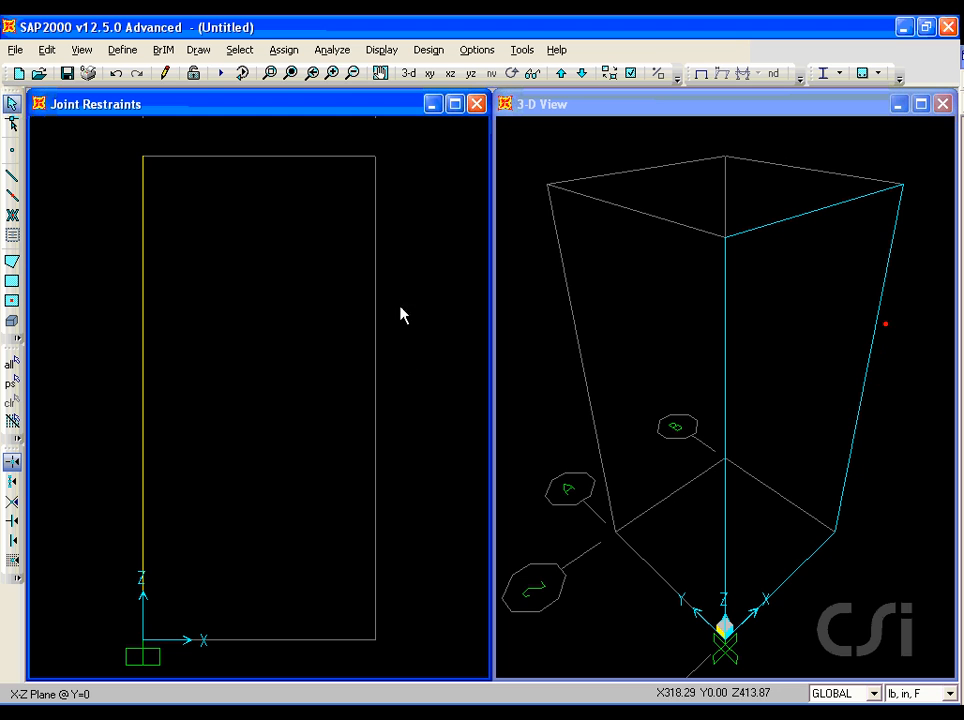
Make the joints visible in the X-Z plane view by turning off the Invisible joint display option
{"action": "left_click", "coordinate": [631, 73]}
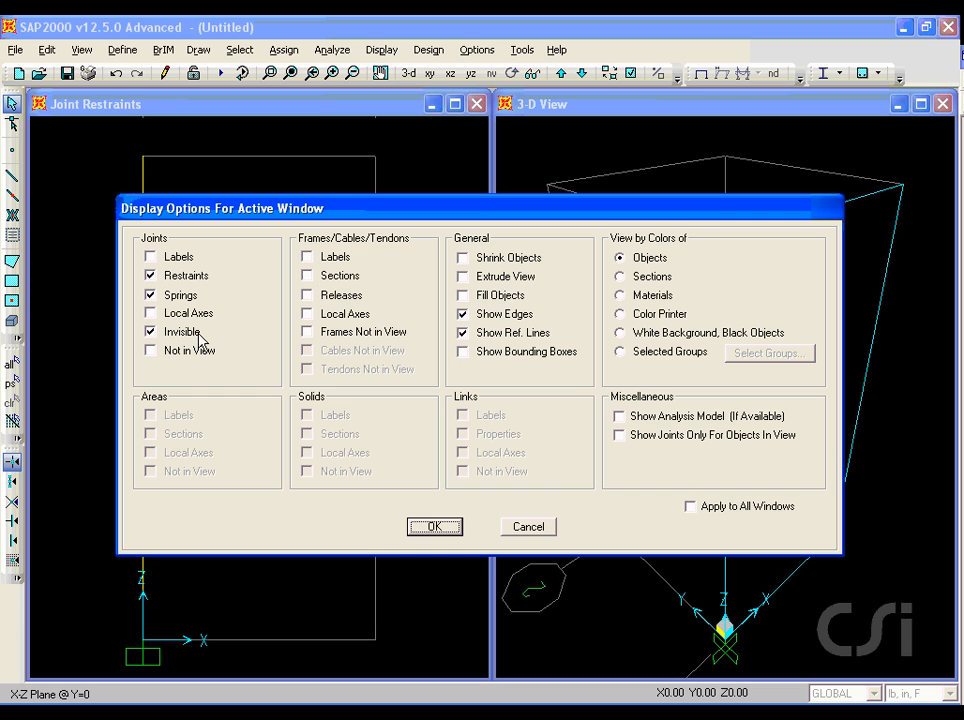
{"action": "left_click", "coordinate": [152, 331]}
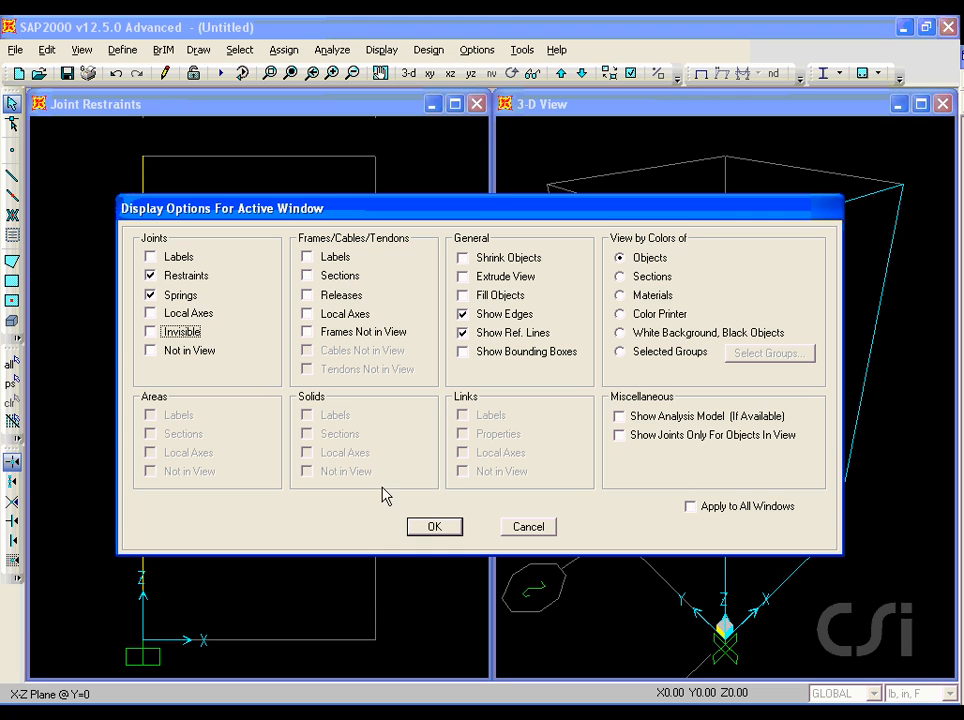
{"action": "left_click", "coordinate": [440, 530]}
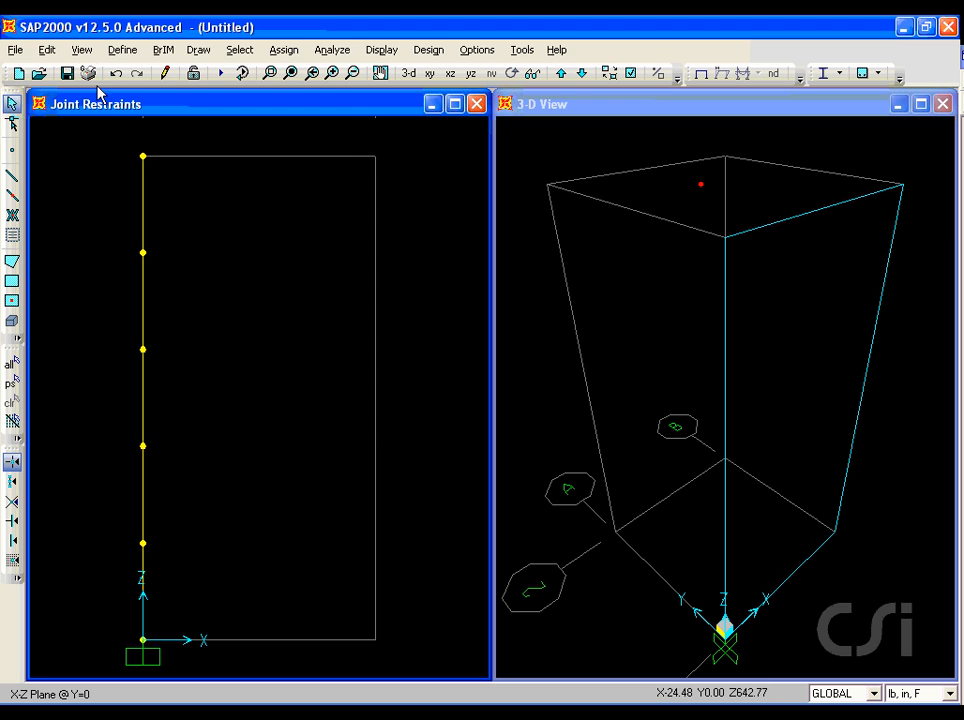
Hide the grid in both the X-Z plane view and the 3-D view
{"action": "left_click", "coordinate": [83, 50]}
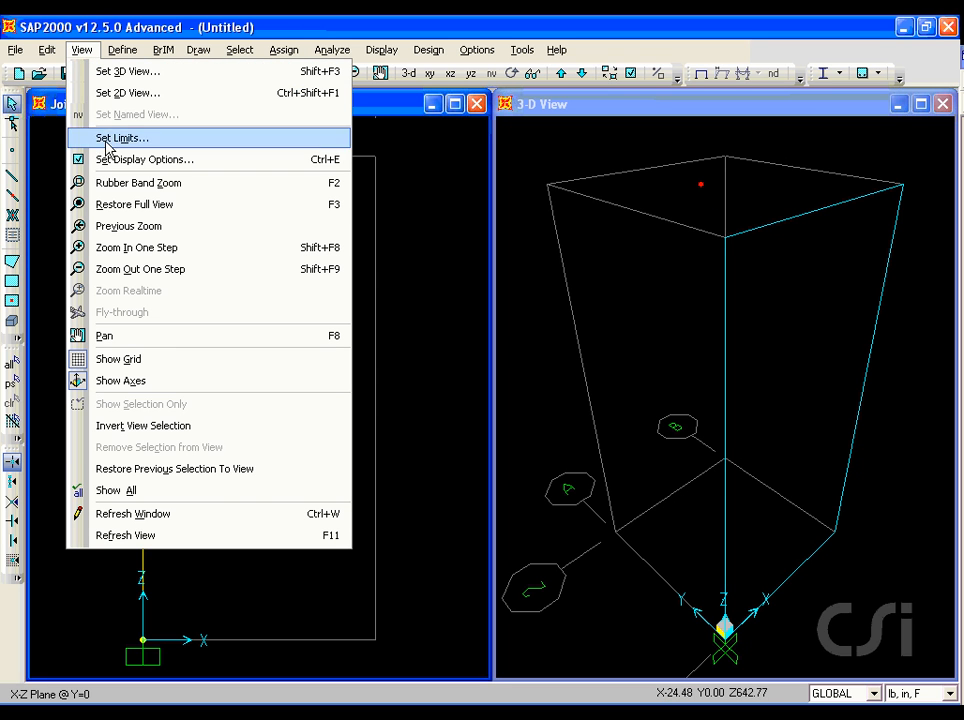
{"action": "left_click", "coordinate": [118, 359]}
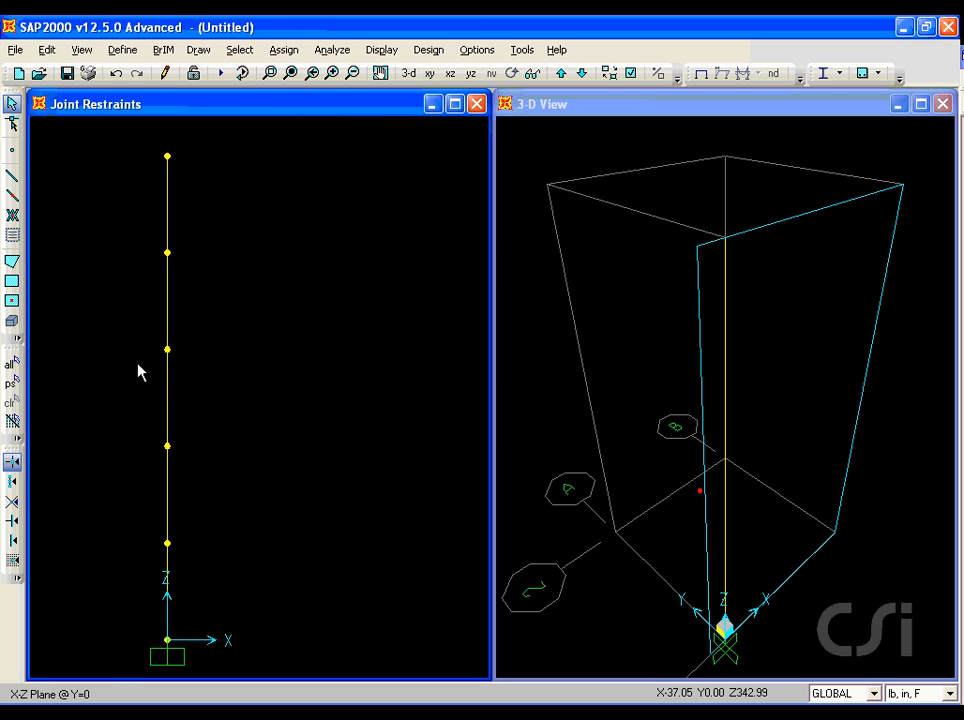
{"action": "left_click", "coordinate": [536, 351]}
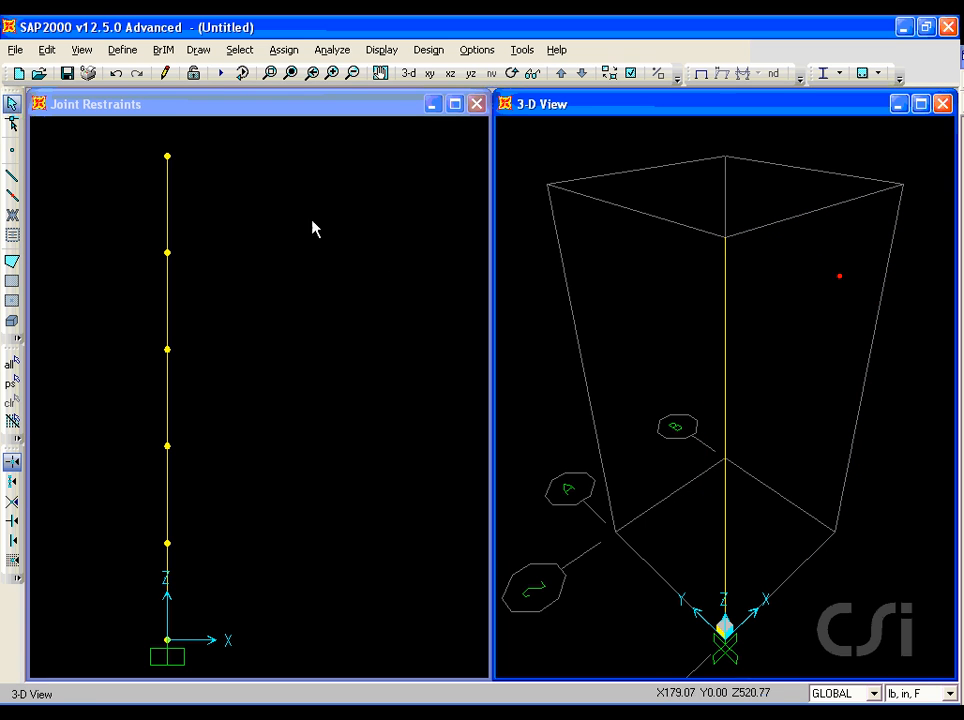
{"action": "left_click", "coordinate": [84, 52]}
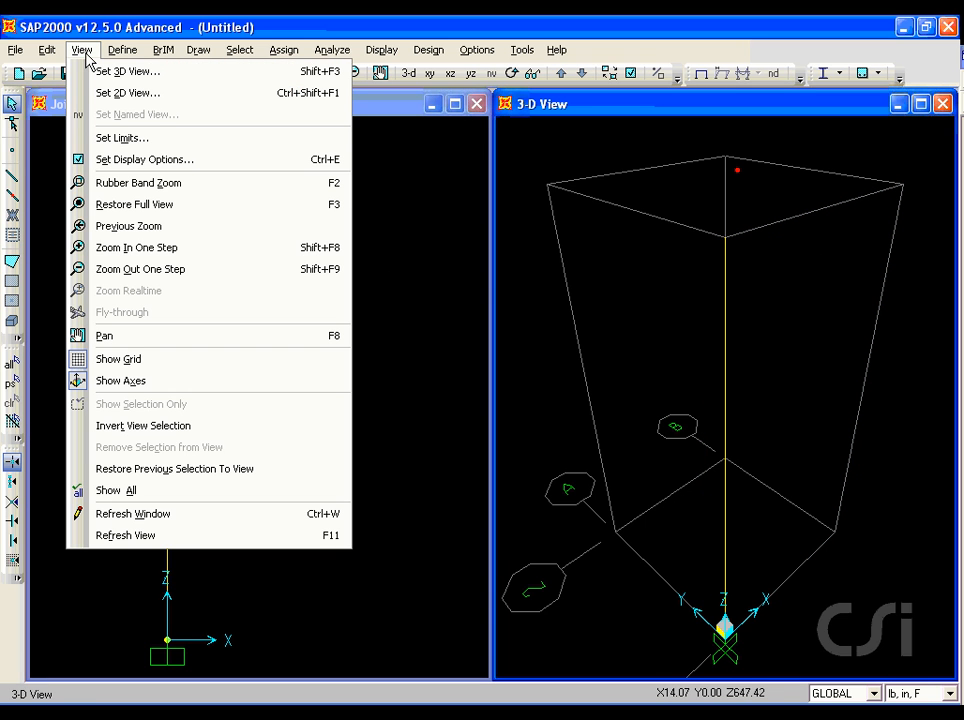
{"action": "left_click", "coordinate": [109, 362]}
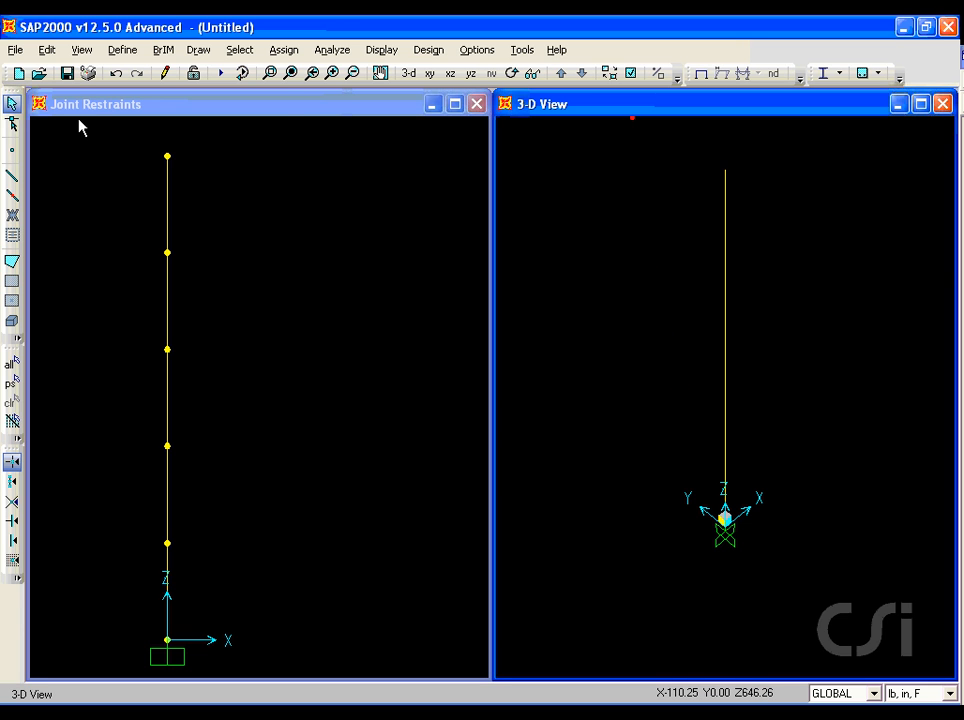
Delete the DEAD load case from the load case definitions
{"action": "left_click", "coordinate": [112, 52]}
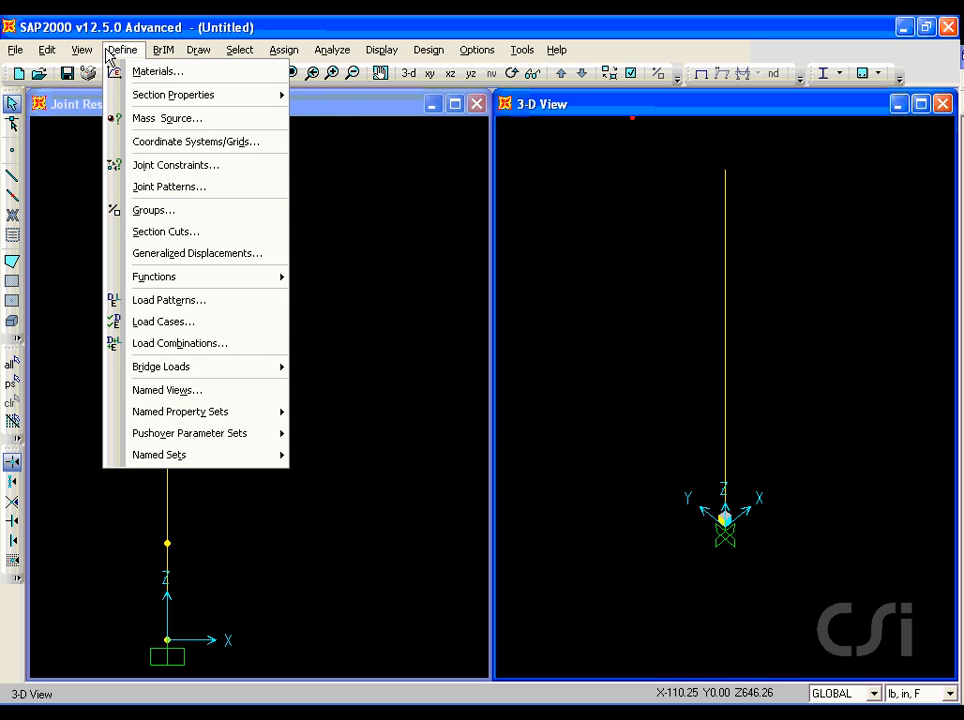
{"action": "left_click", "coordinate": [157, 323]}
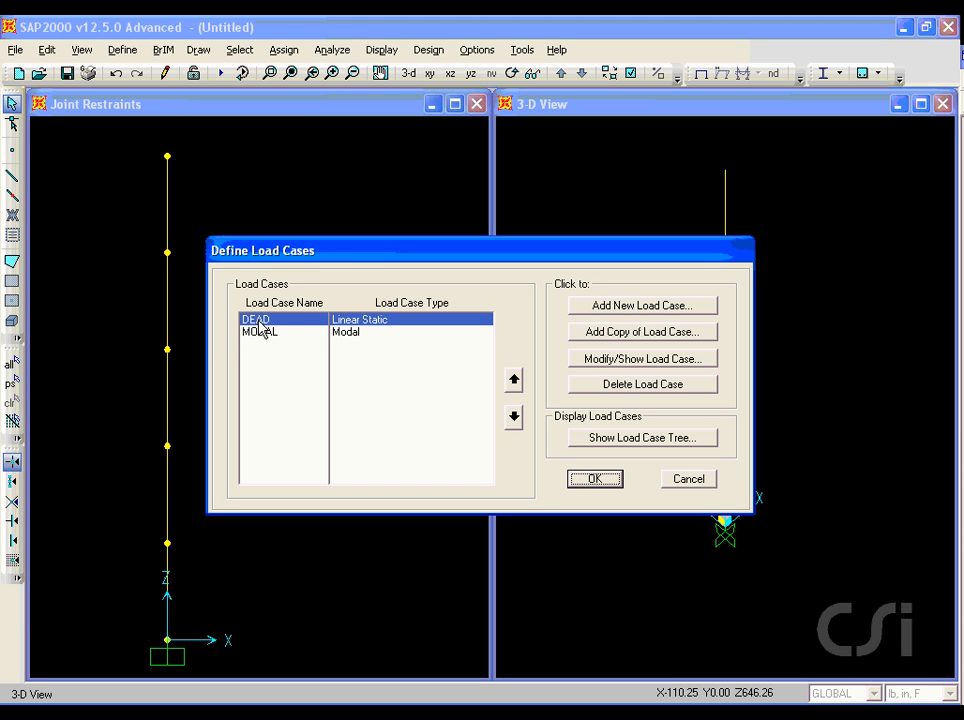
{"action": "left_click", "coordinate": [597, 389]}
{"action": "left_click", "coordinate": [449, 409]}
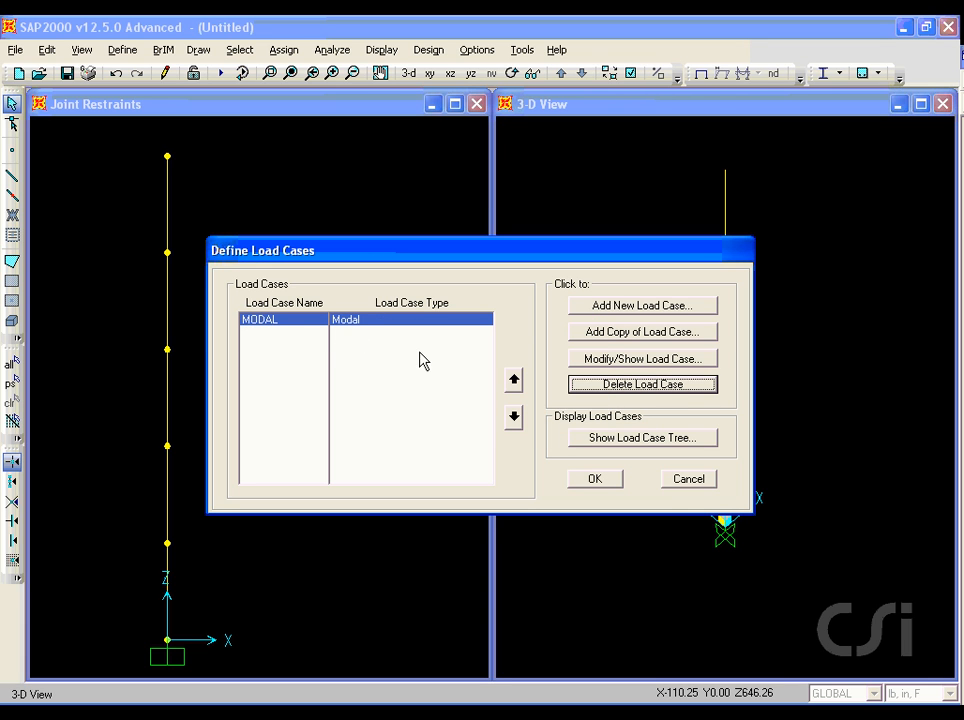
Set the MODAL load case's maximum number of modes to 3 and accept the load case definitions
{"action": "left_click", "coordinate": [603, 362]}
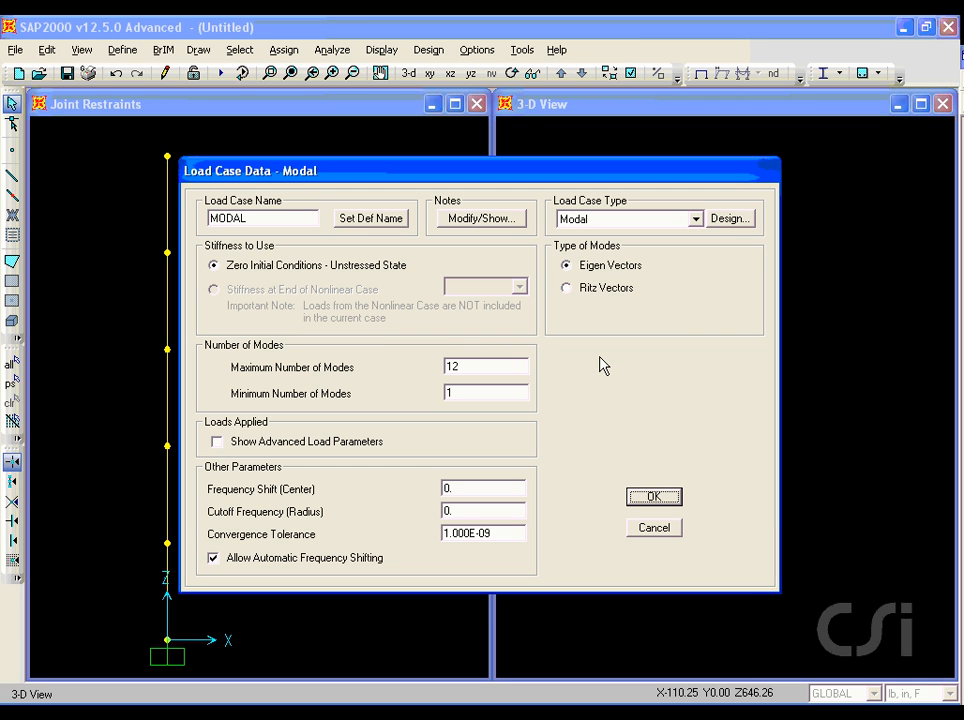
{"action": "double_click", "coordinate": [500, 366]}
{"action": "type", "text": "3"}
{"action": "left_click", "coordinate": [650, 499]}
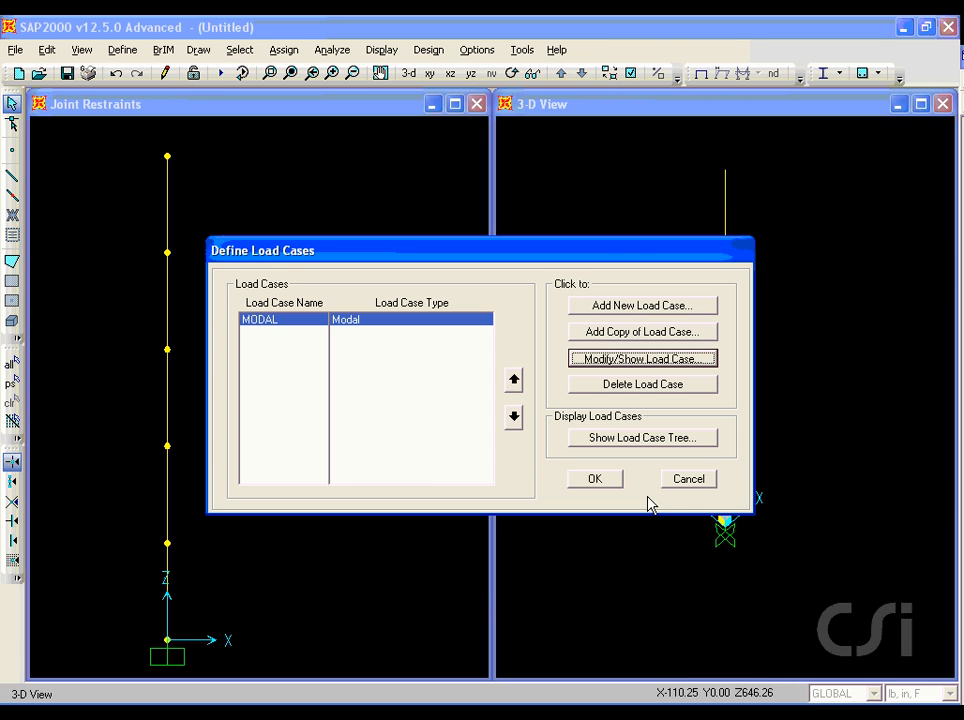
{"action": "left_click", "coordinate": [603, 481]}
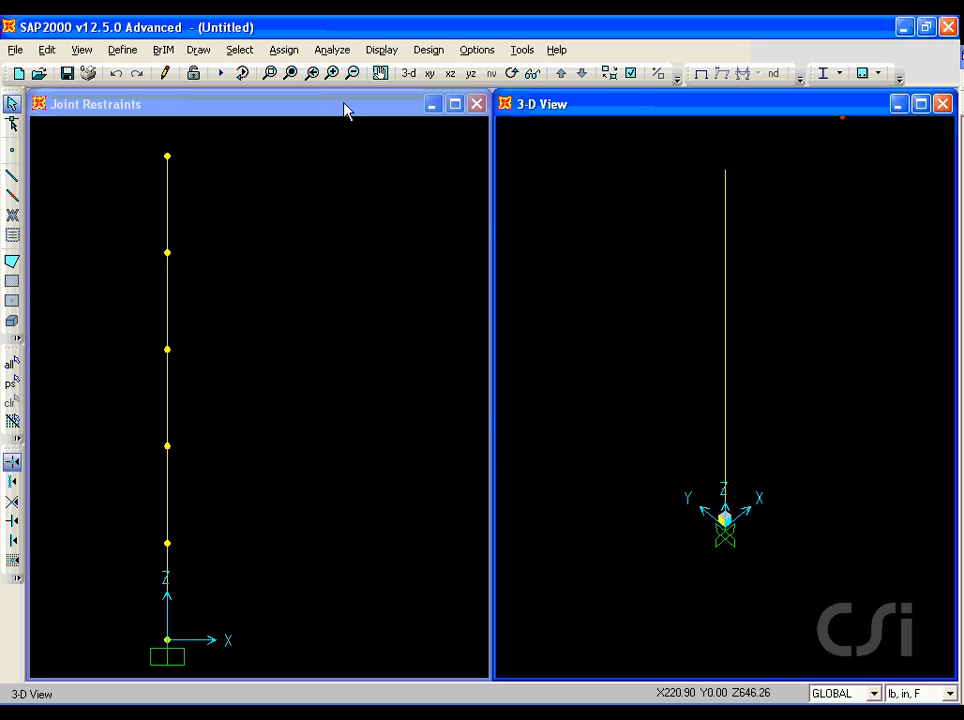
Limit the analysis degrees of freedom to UX, UZ and RY with the XZ Plane Frame option
{"action": "left_click", "coordinate": [330, 52]}
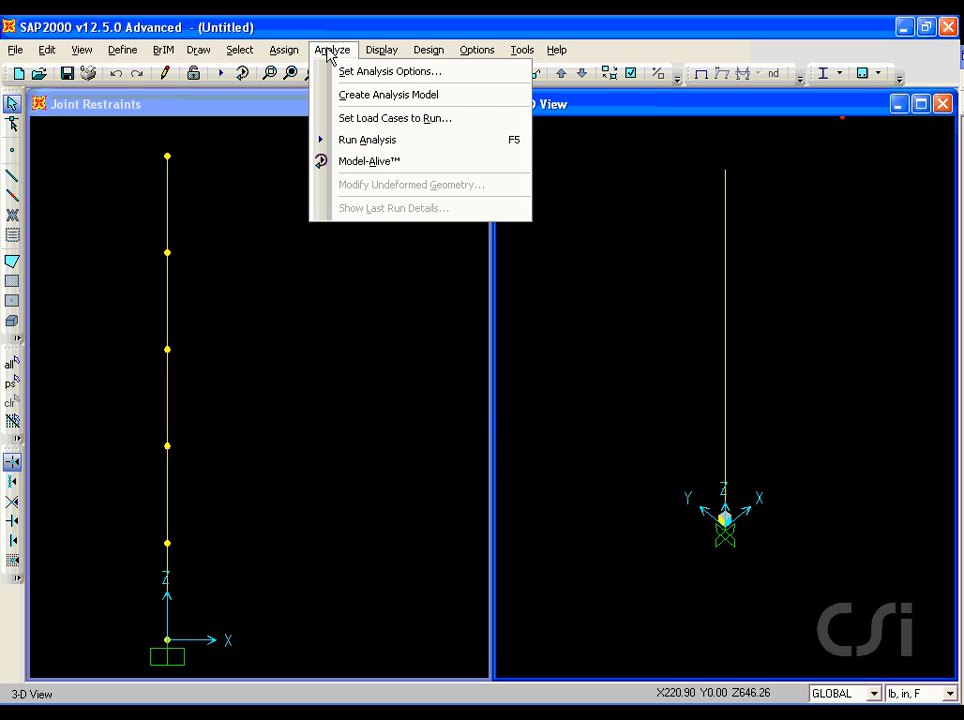
{"action": "left_click", "coordinate": [398, 73]}
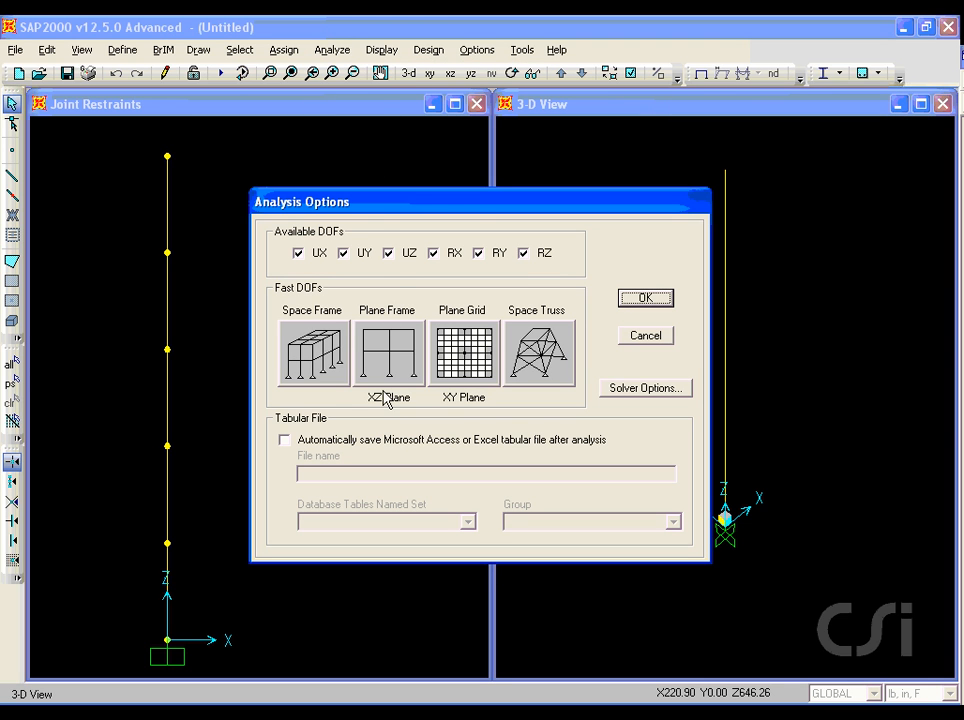
{"action": "left_click", "coordinate": [401, 367]}
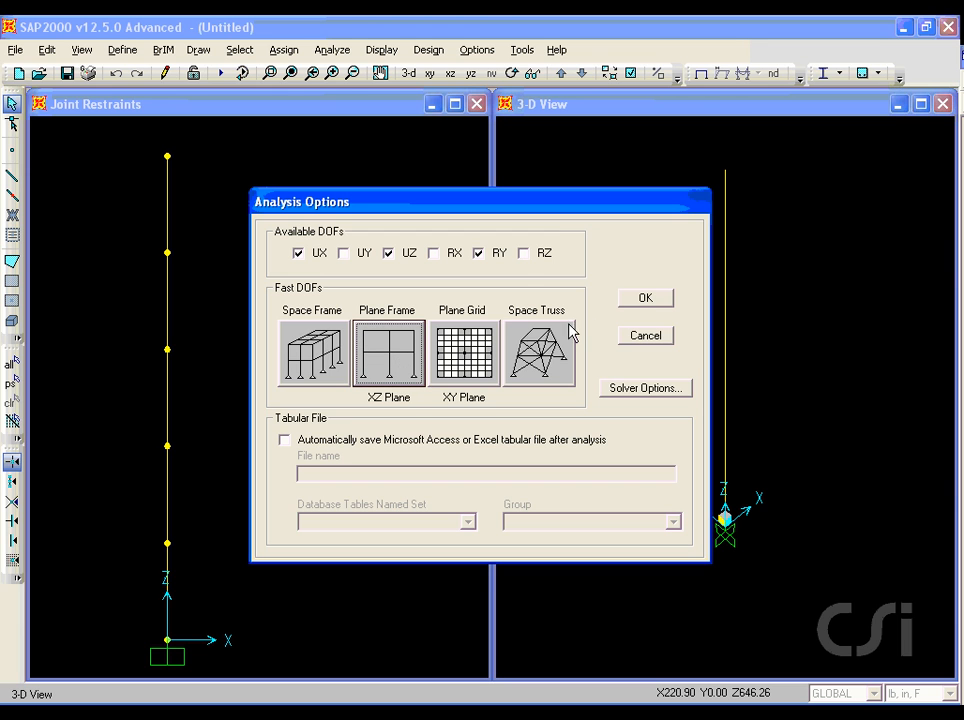
{"action": "left_click", "coordinate": [641, 299]}
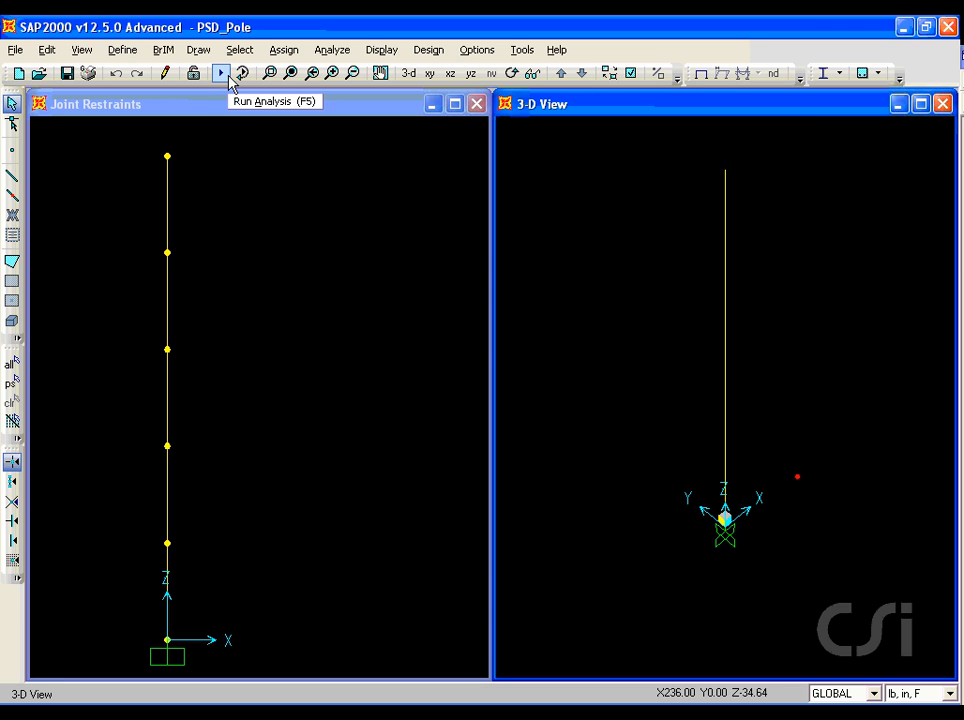
Run the analysis for the MODAL load case
{"action": "left_click", "coordinate": [224, 76]}
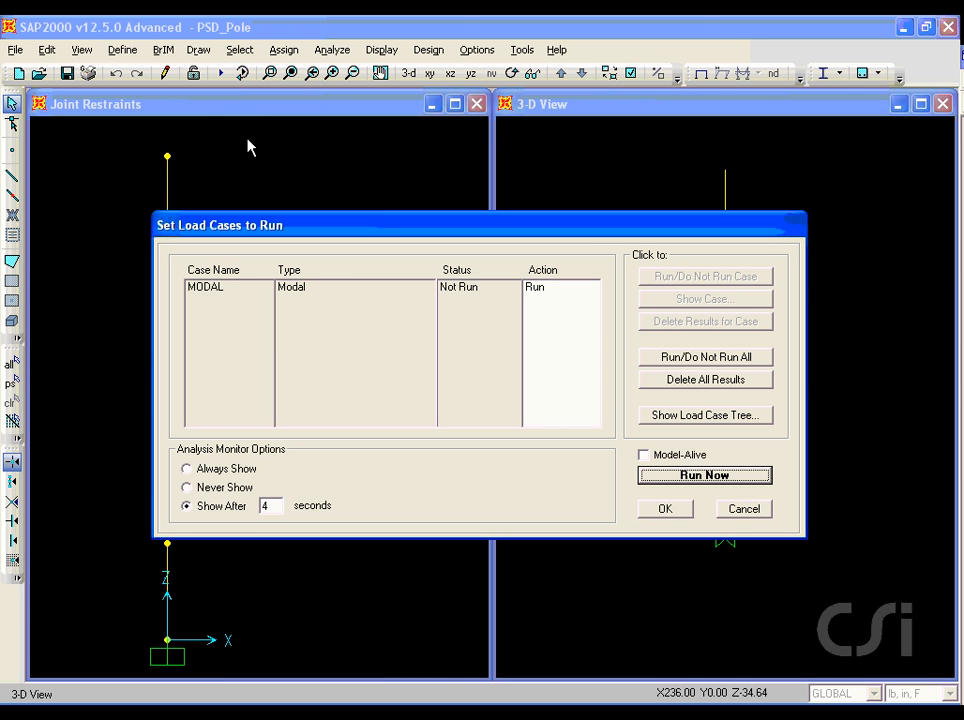
{"action": "left_click", "coordinate": [705, 477]}
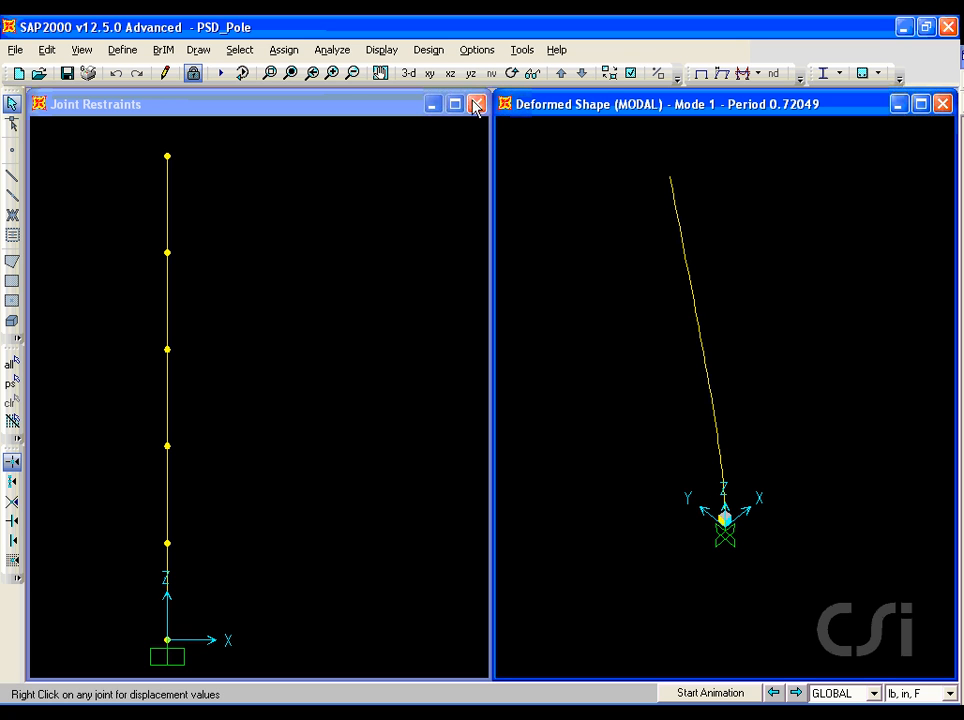
Display the Modal Information result tables and review the modal periods and frequencies of the pole
{"action": "left_click", "coordinate": [382, 50]}
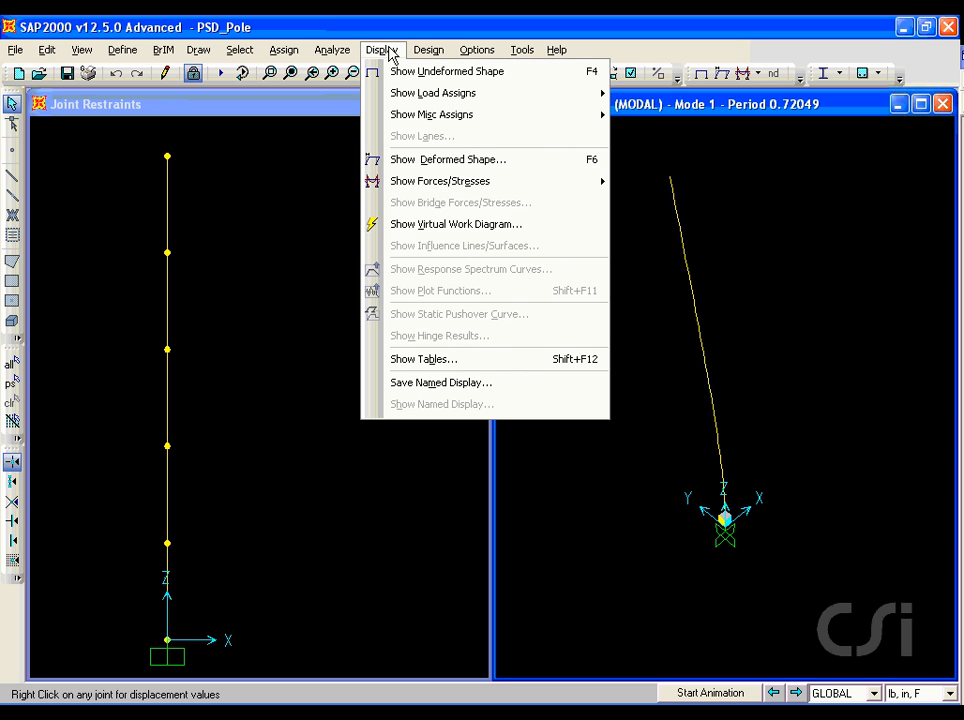
{"action": "left_click", "coordinate": [410, 360]}
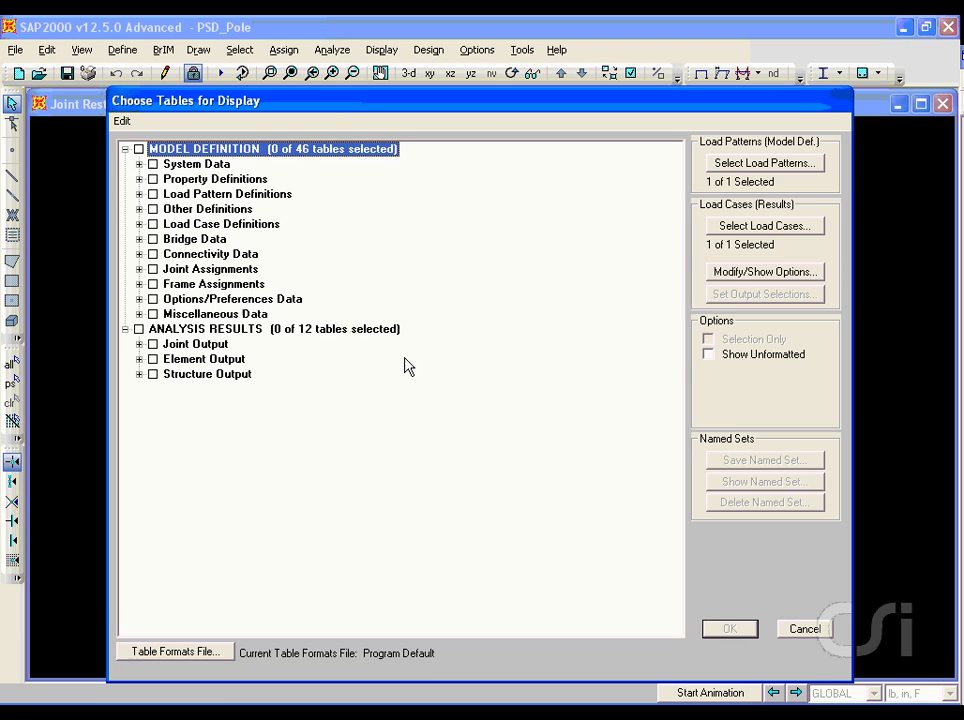
{"action": "left_click", "coordinate": [137, 375]}
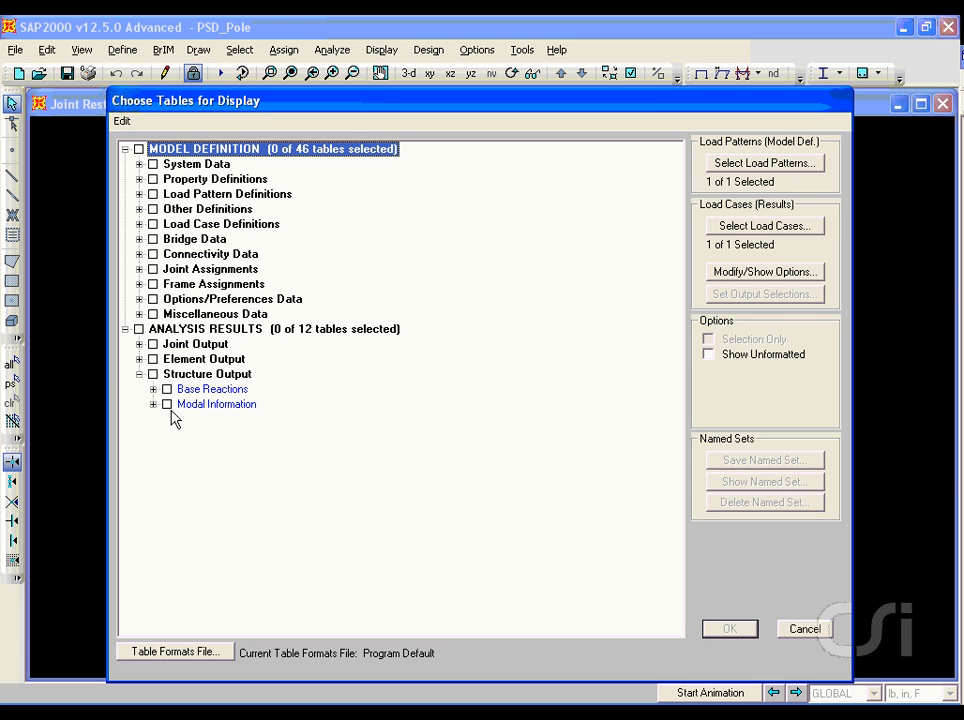
{"action": "left_click", "coordinate": [167, 404]}
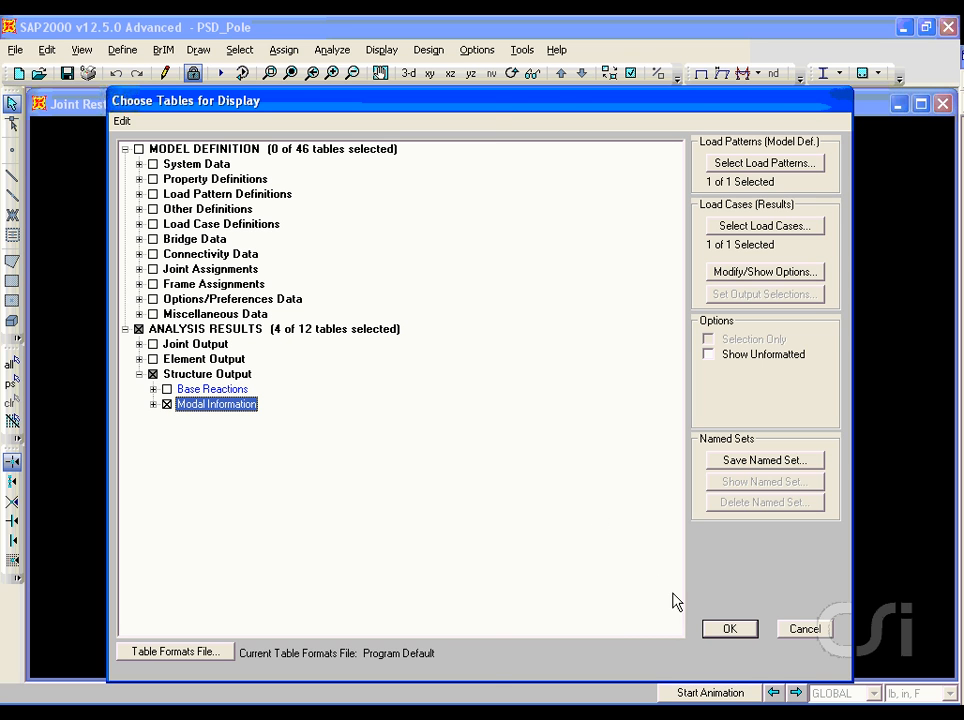
{"action": "left_click", "coordinate": [727, 630]}
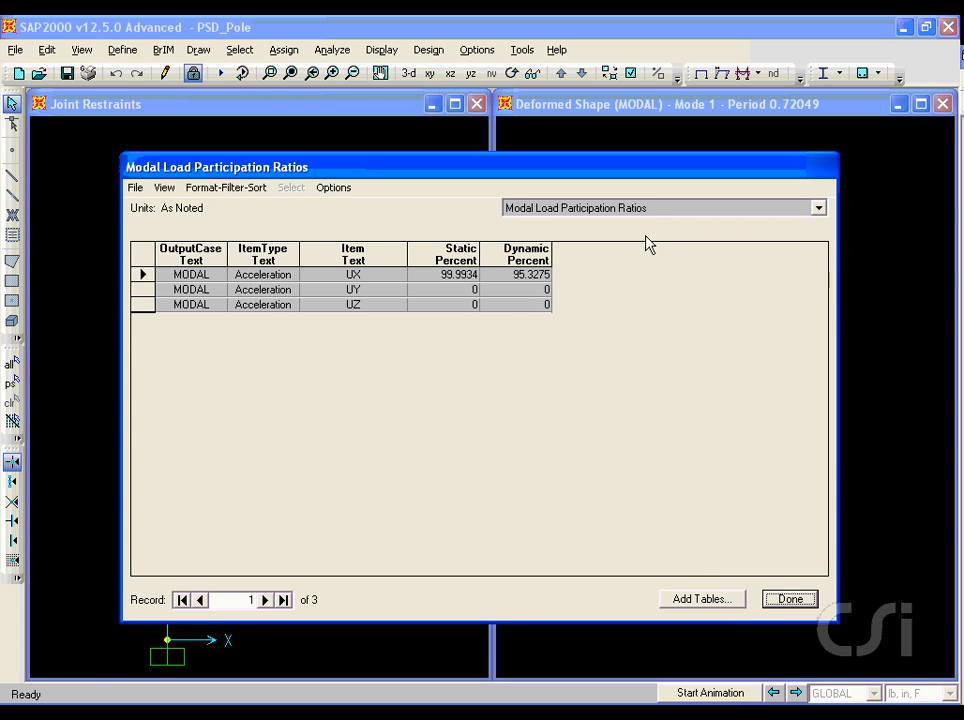
{"action": "left_click", "coordinate": [638, 210]}
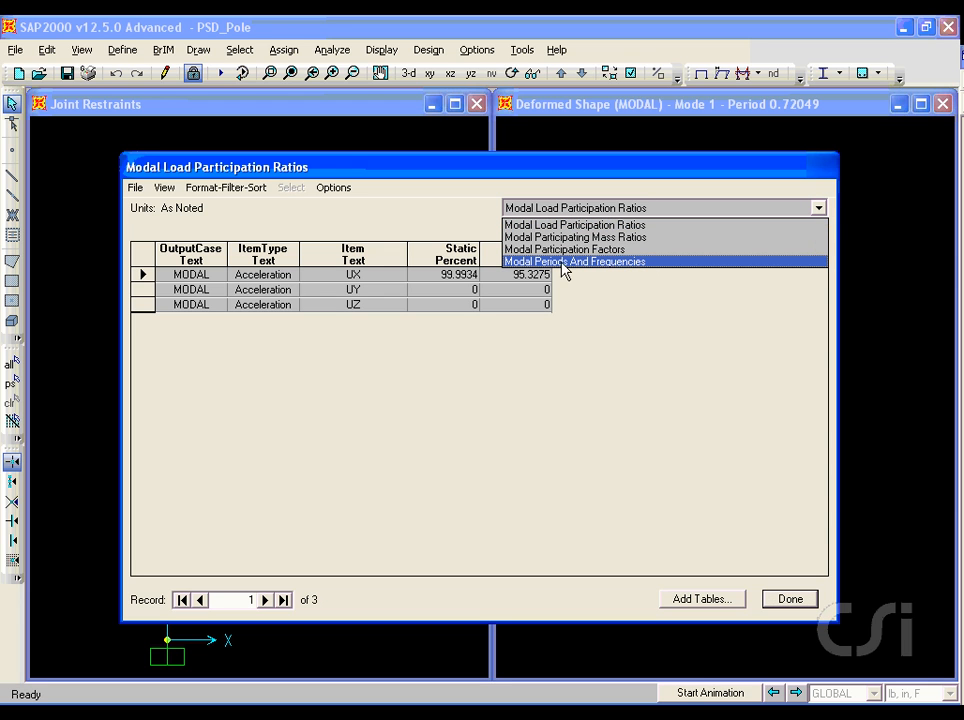
{"action": "left_click", "coordinate": [617, 261]}
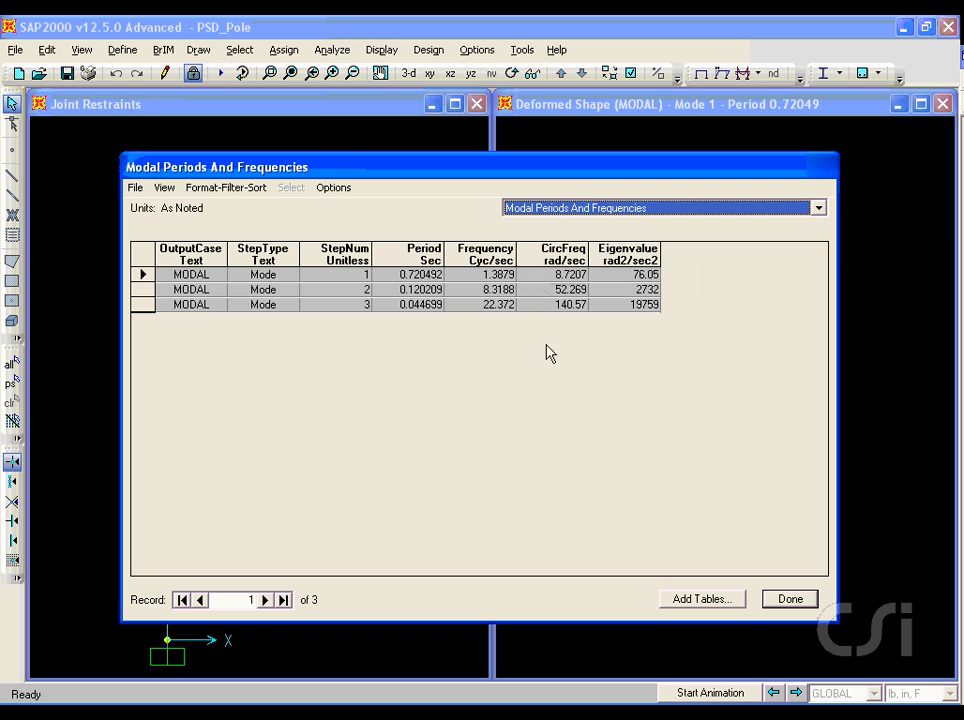
{"action": "left_click", "coordinate": [787, 599]}
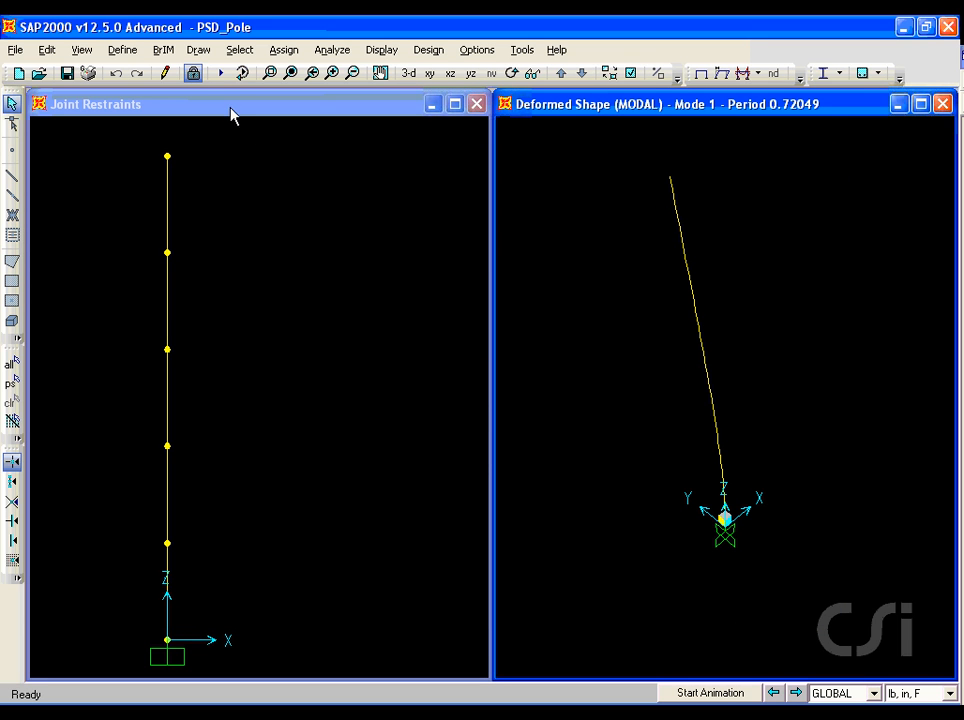
Unlock the model and change the DEAD load pattern to one named PSD, type OTHER, with self-weight multiplier 0
{"action": "left_click", "coordinate": [193, 73]}
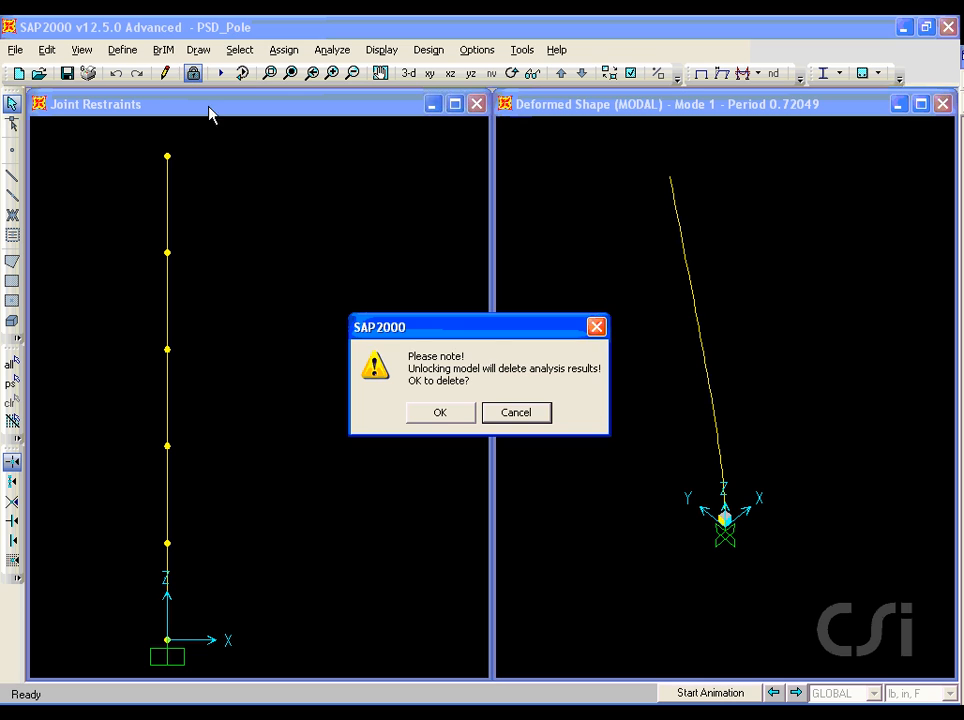
{"action": "left_click", "coordinate": [445, 418]}
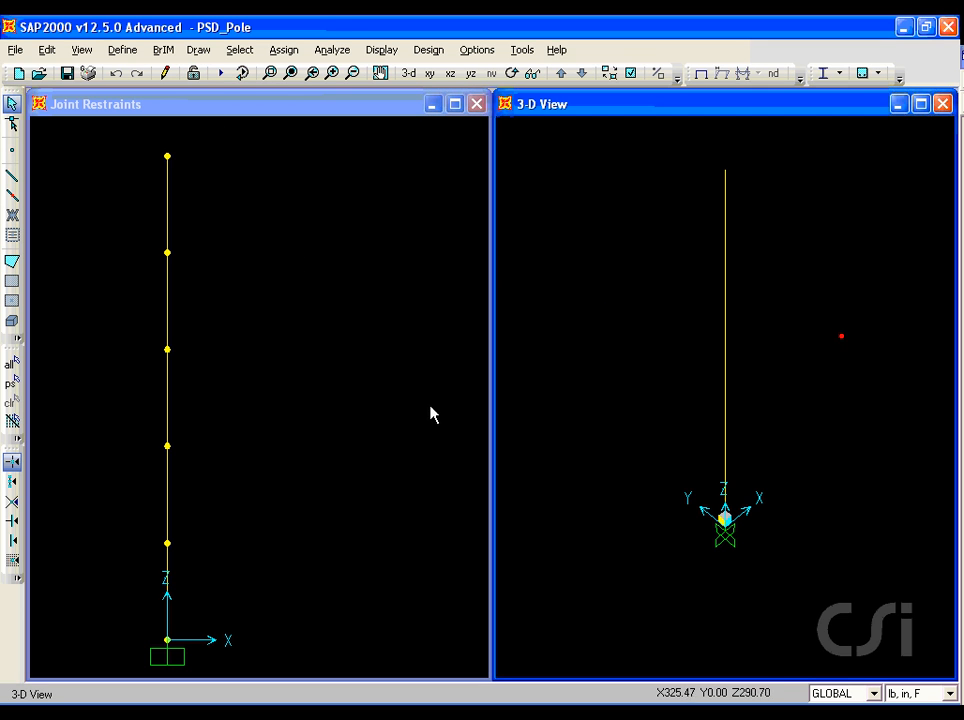
{"action": "left_click", "coordinate": [122, 50]}
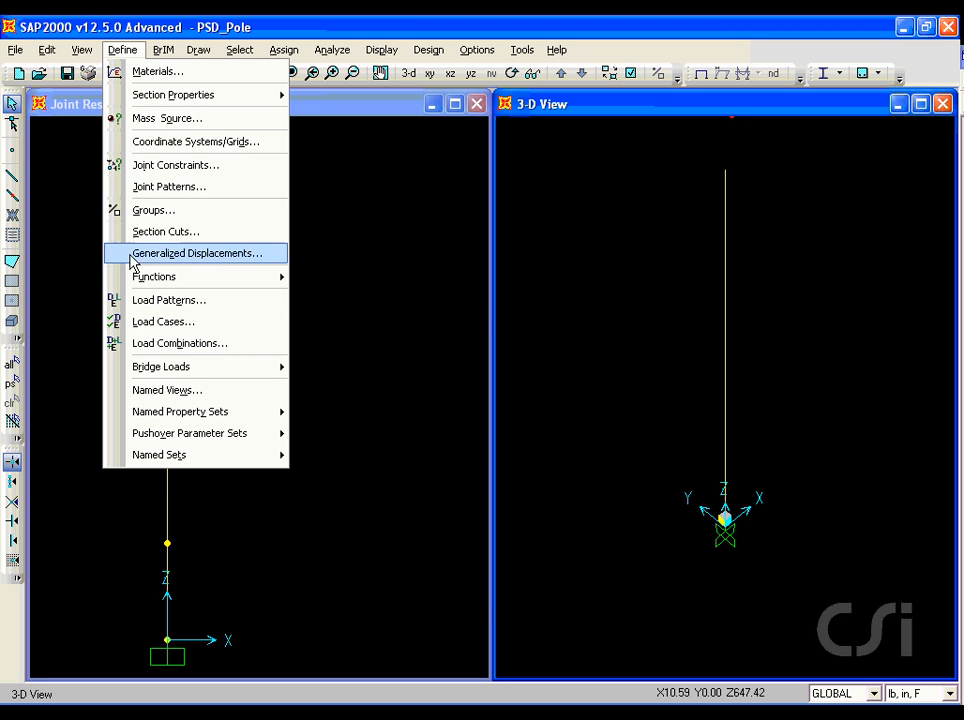
{"action": "left_click", "coordinate": [164, 300]}
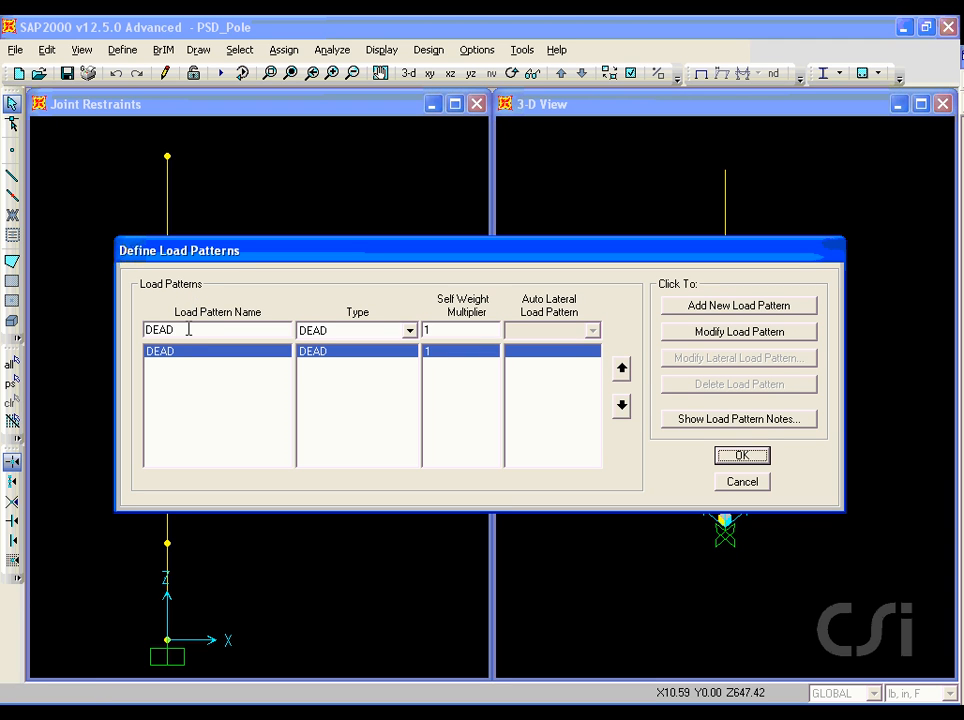
{"action": "double_click", "coordinate": [188, 330]}
{"action": "type", "text": "PSD"}
{"action": "left_click", "coordinate": [312, 331]}
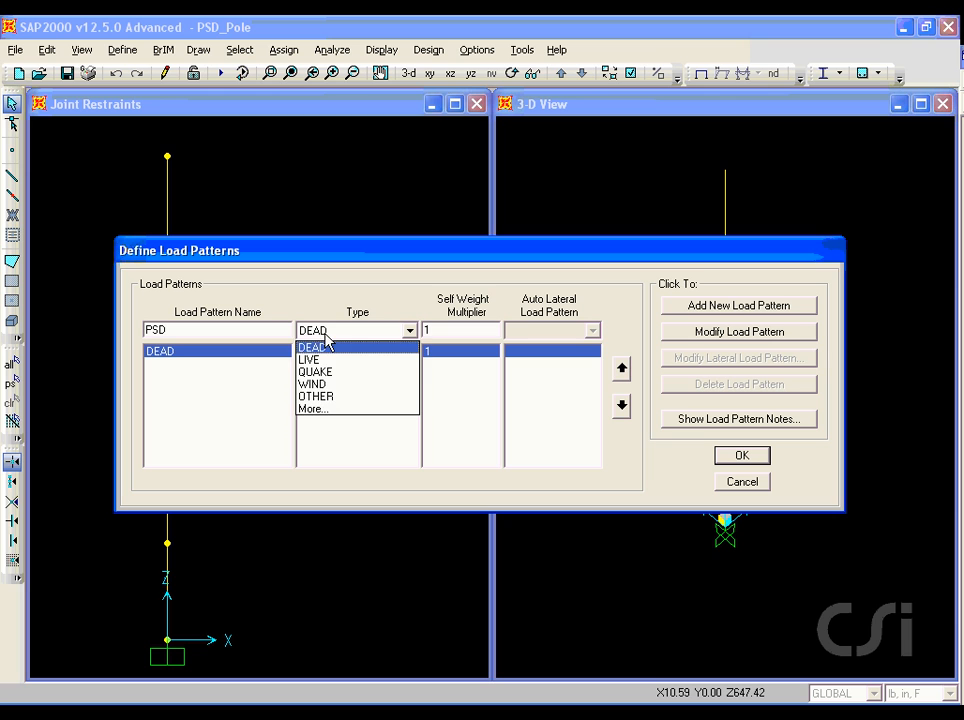
{"action": "left_click", "coordinate": [320, 397]}
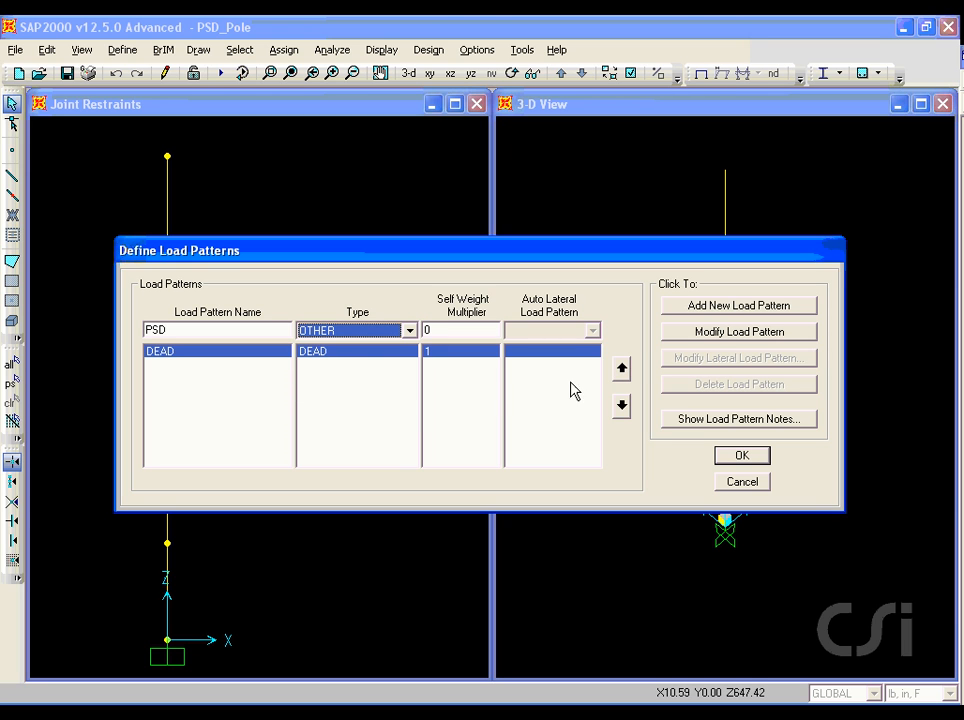
{"action": "left_click", "coordinate": [712, 336]}
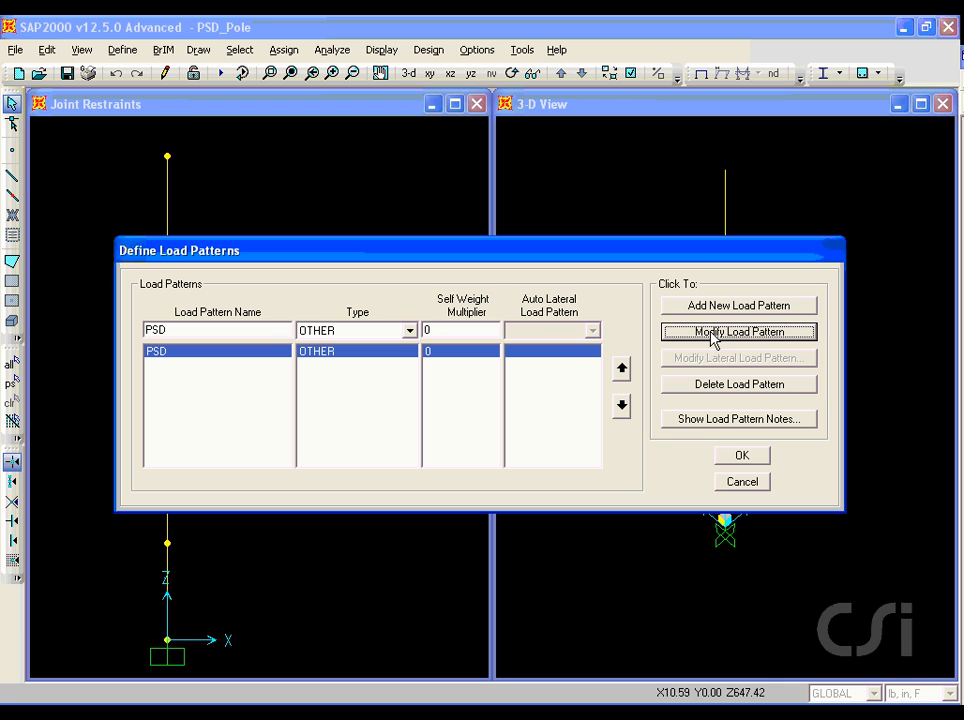
{"action": "left_click", "coordinate": [742, 457]}
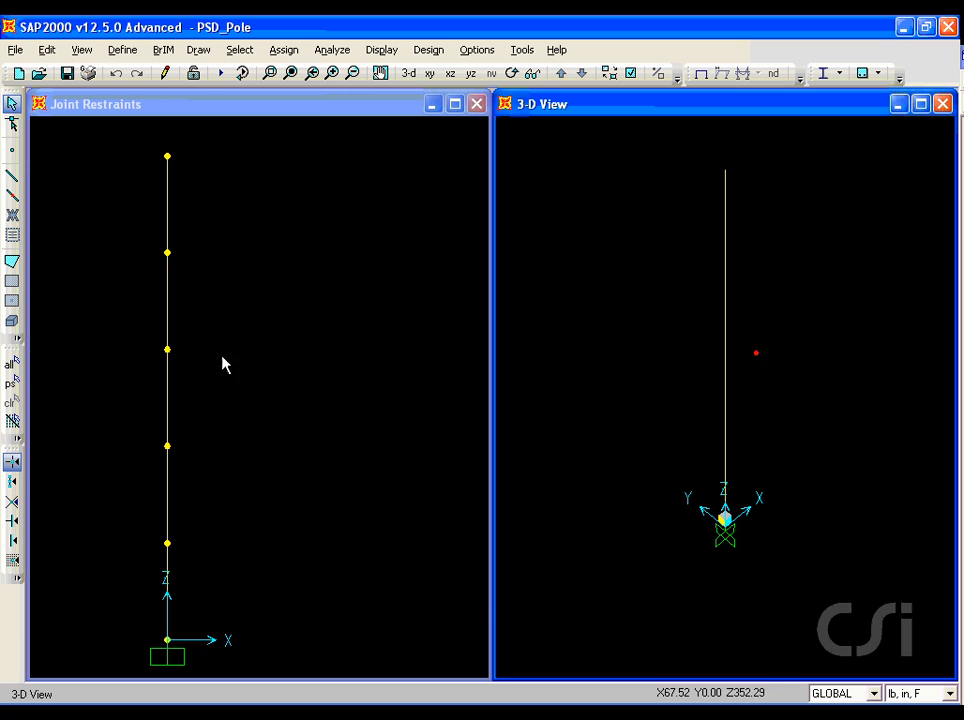
Assign a joint force of 1 lb in global X under the PSD load pattern to the third joint from the pole's top
{"action": "left_click", "coordinate": [171, 351]}
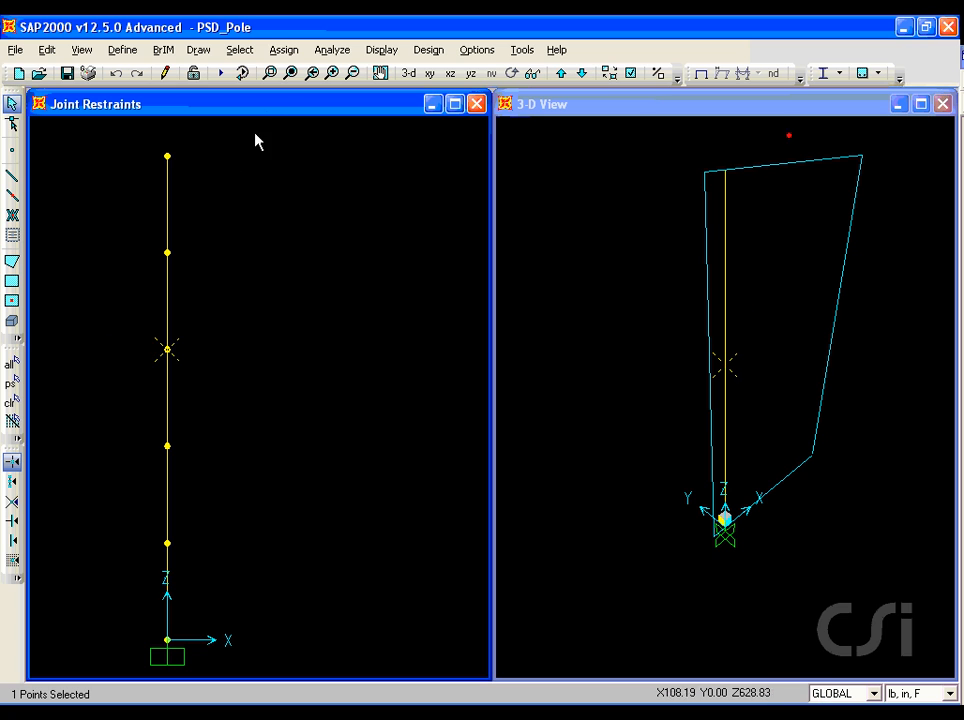
{"action": "left_click", "coordinate": [284, 50]}
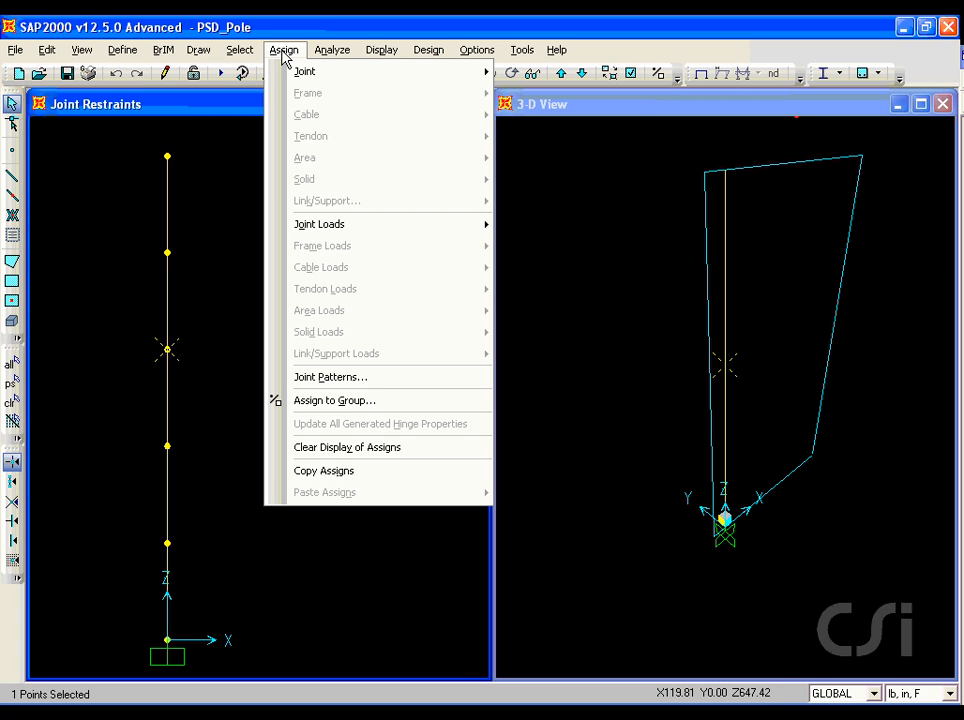
{"action": "mouse_move", "coordinate": [346, 224]}
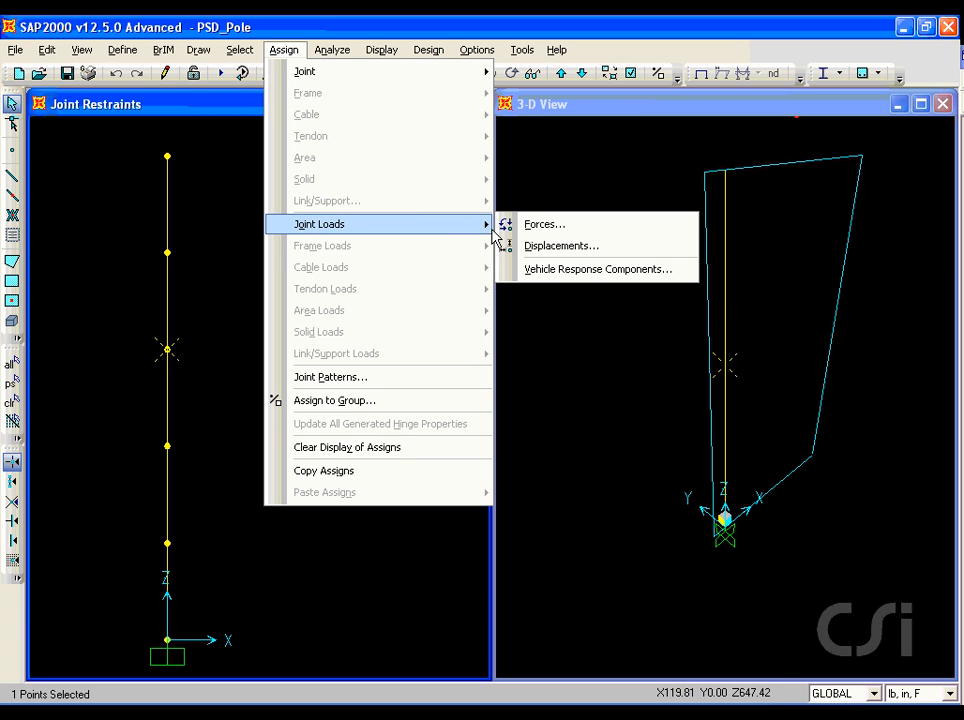
{"action": "left_click", "coordinate": [528, 232]}
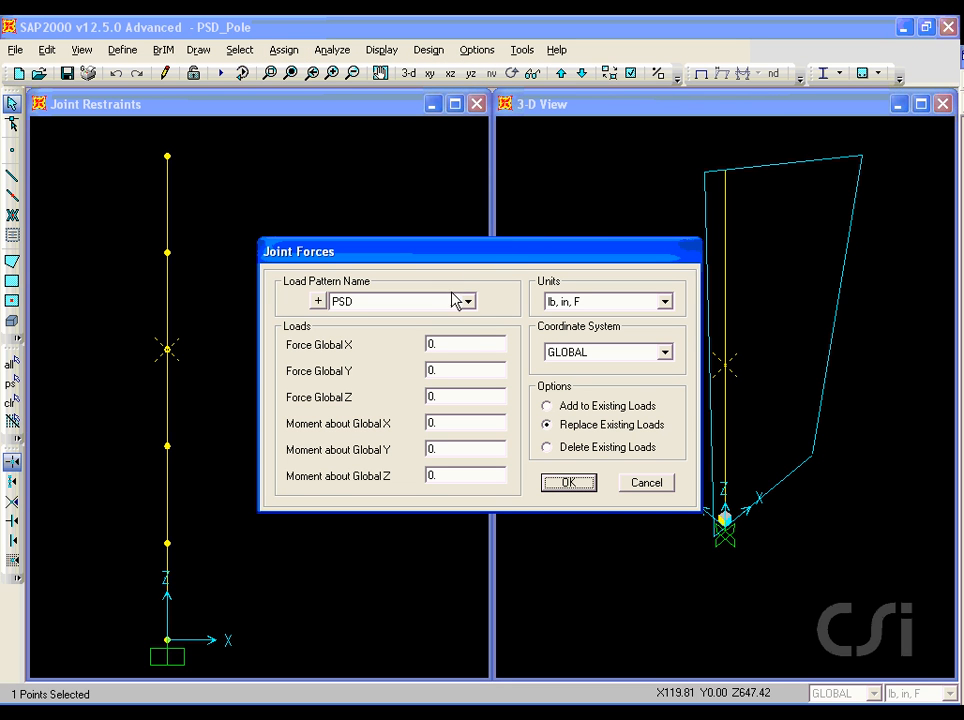
{"action": "double_click", "coordinate": [447, 343]}
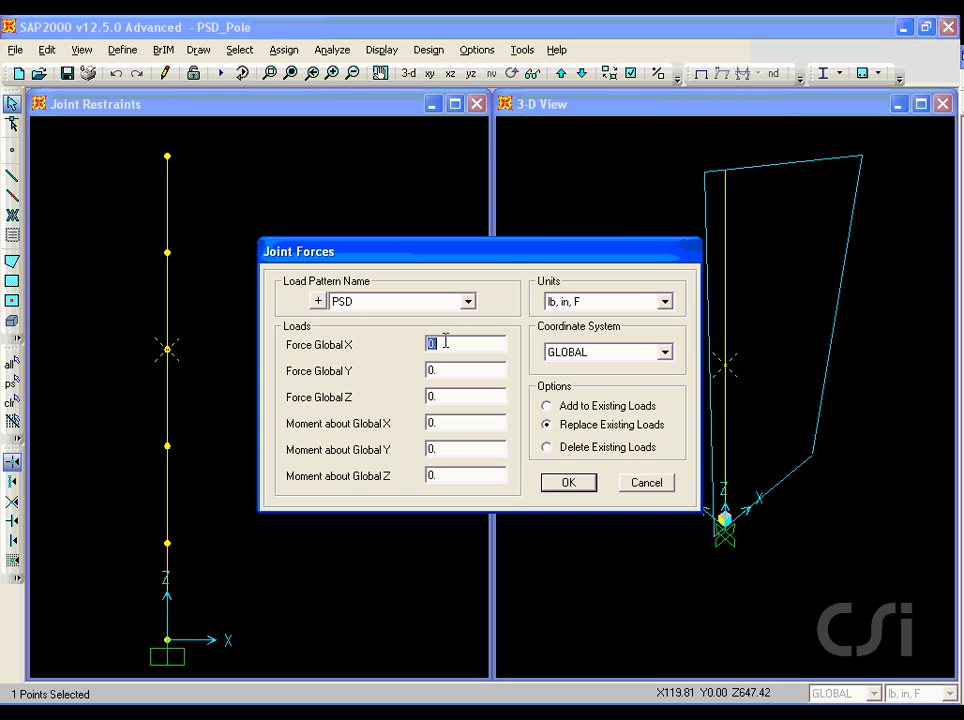
{"action": "type", "text": "1"}
{"action": "left_click", "coordinate": [568, 483]}
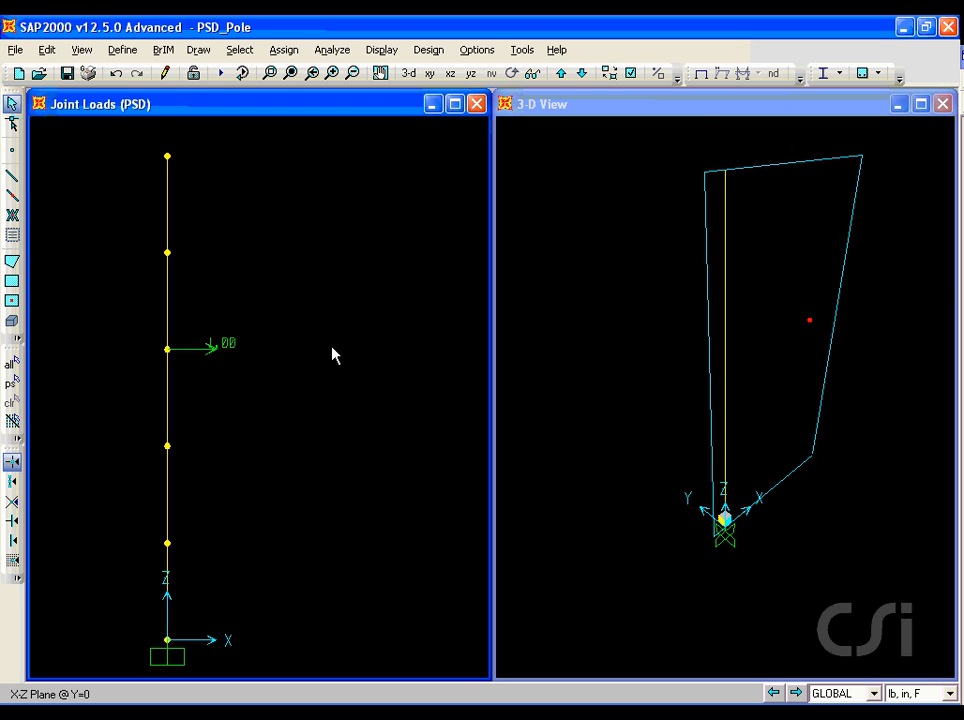
Add a new User-type power spectral density function and name it PSD
{"action": "left_click", "coordinate": [118, 50]}
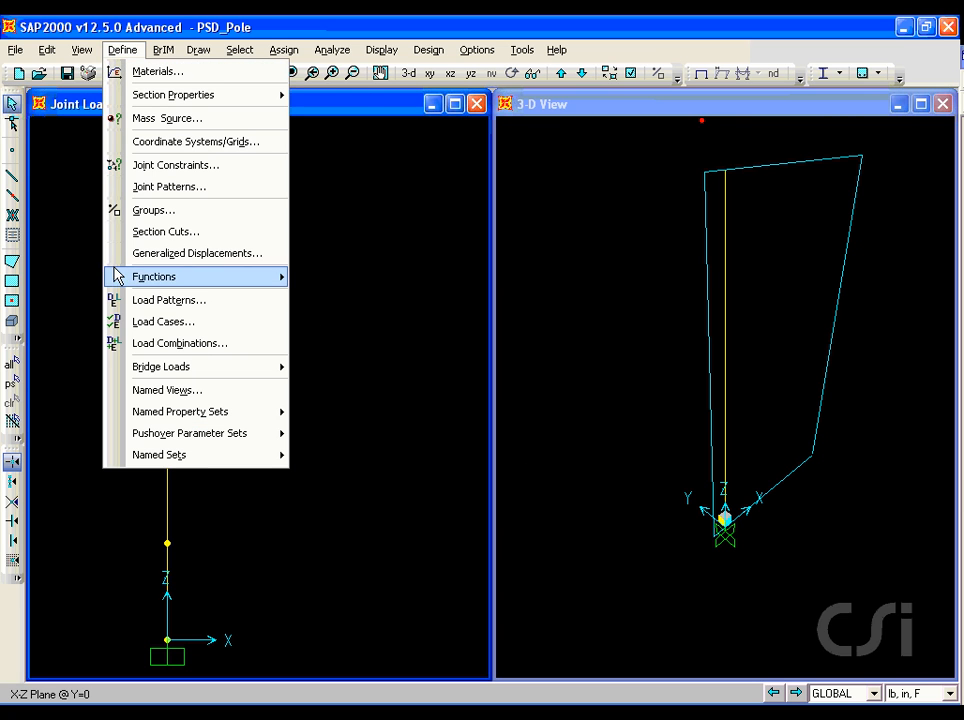
{"action": "mouse_move", "coordinate": [118, 276]}
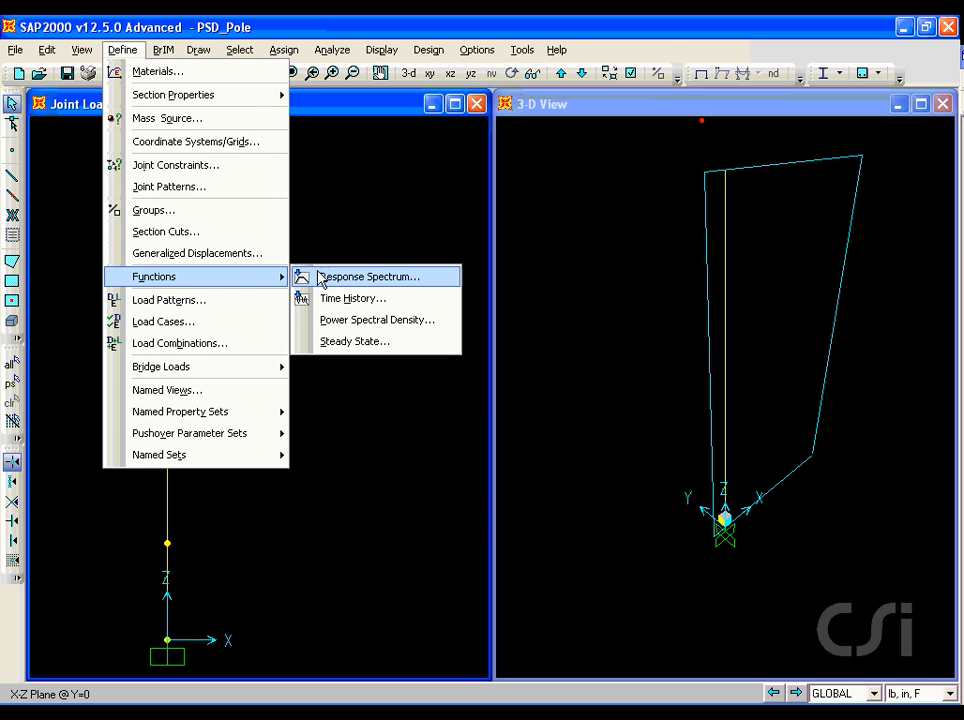
{"action": "left_click", "coordinate": [385, 322]}
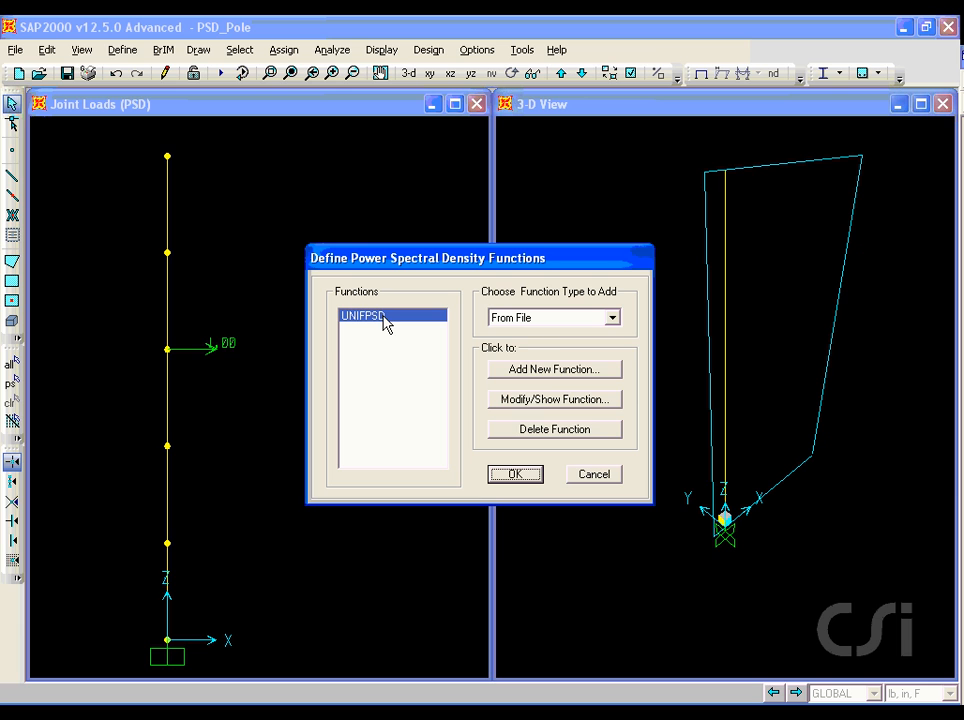
{"action": "left_click", "coordinate": [502, 321]}
{"action": "left_click", "coordinate": [502, 345]}
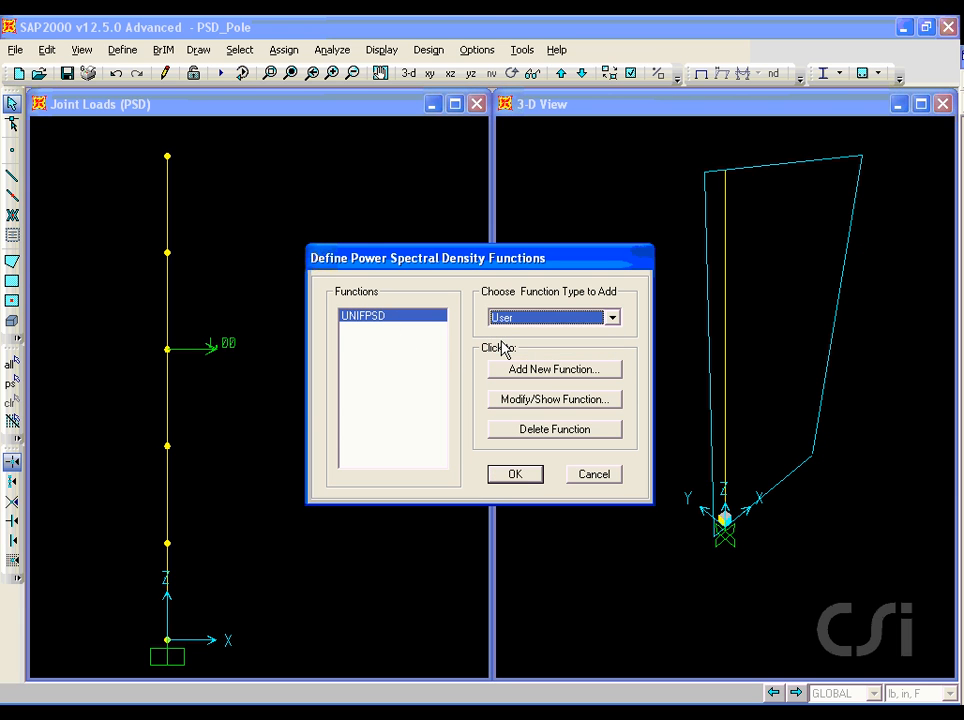
{"action": "left_click", "coordinate": [504, 370]}
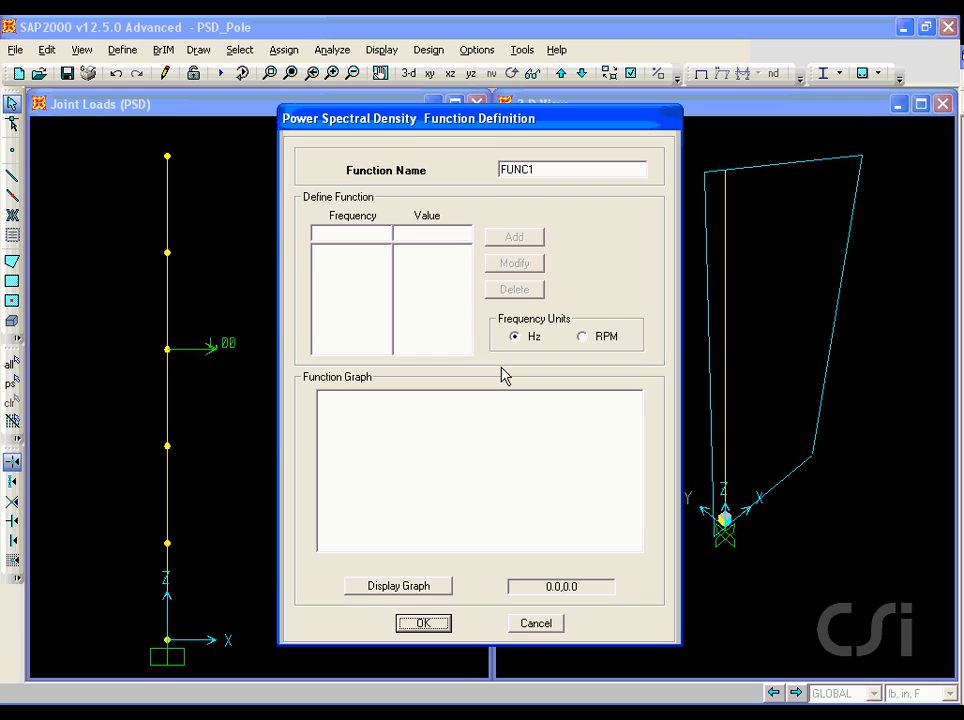
{"action": "double_click", "coordinate": [522, 166]}
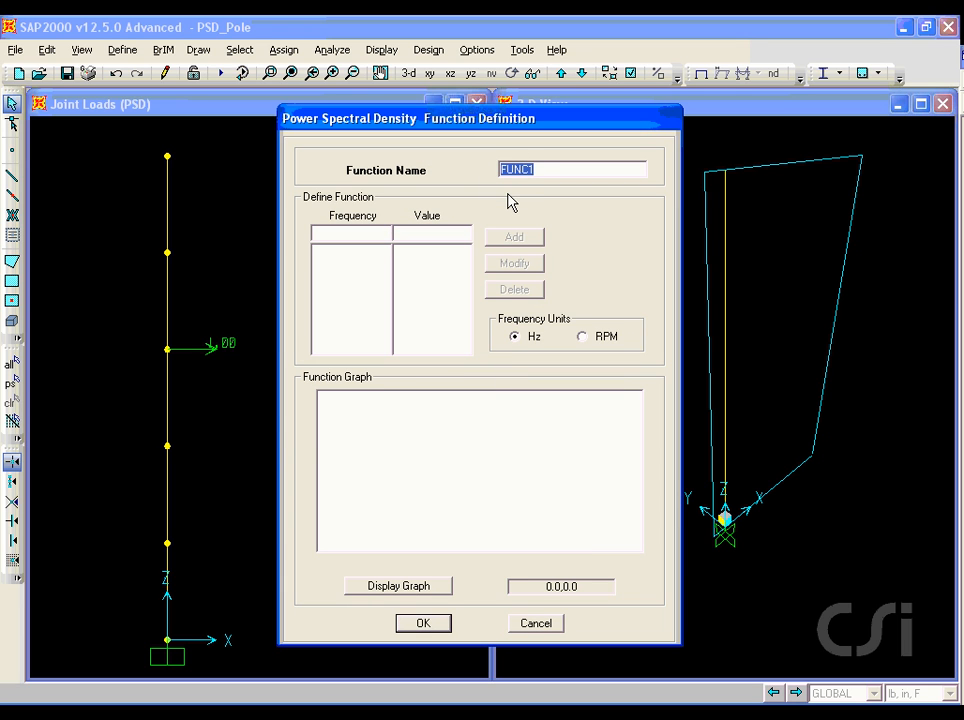
{"action": "type", "text": "PSD"}
Give the PSD function a value of 300 at 0 Hz and 5 Hz, and accept the function definitions
{"action": "left_click", "coordinate": [376, 235]}
{"action": "type", "text": "0"}
{"action": "left_click", "coordinate": [437, 235]}
{"action": "type", "text": "300"}
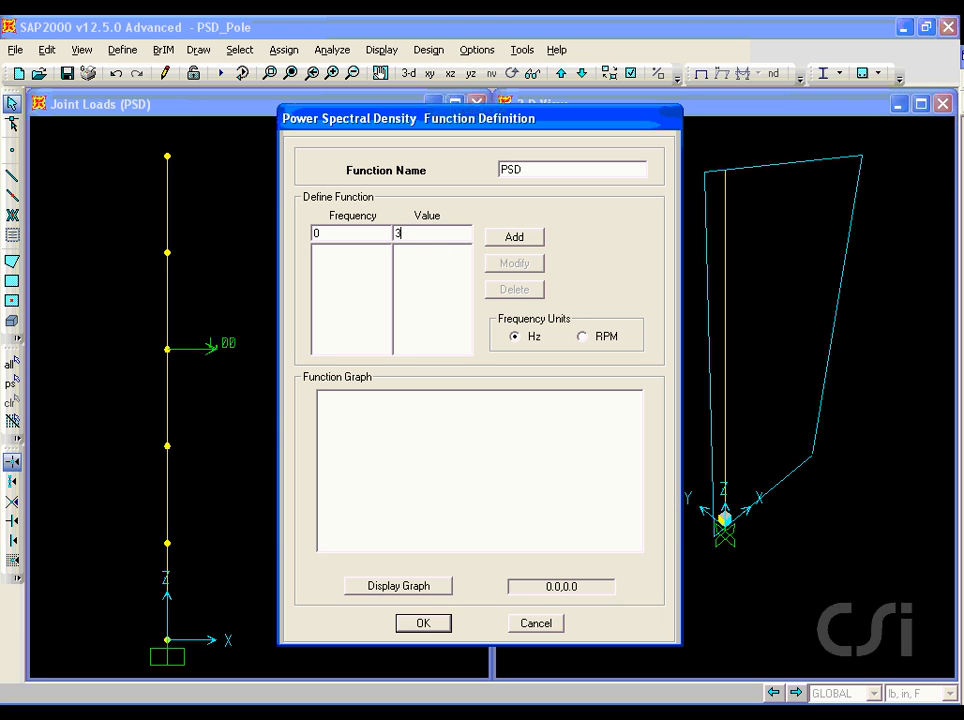
{"action": "left_click", "coordinate": [499, 240]}
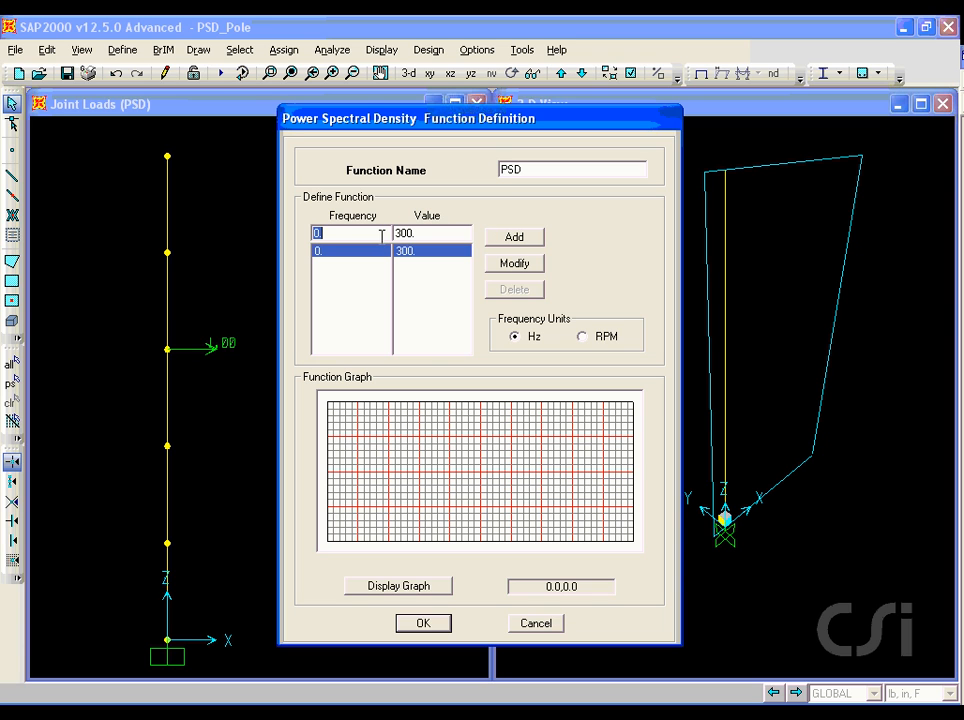
{"action": "type", "text": "5"}
{"action": "left_click", "coordinate": [497, 240]}
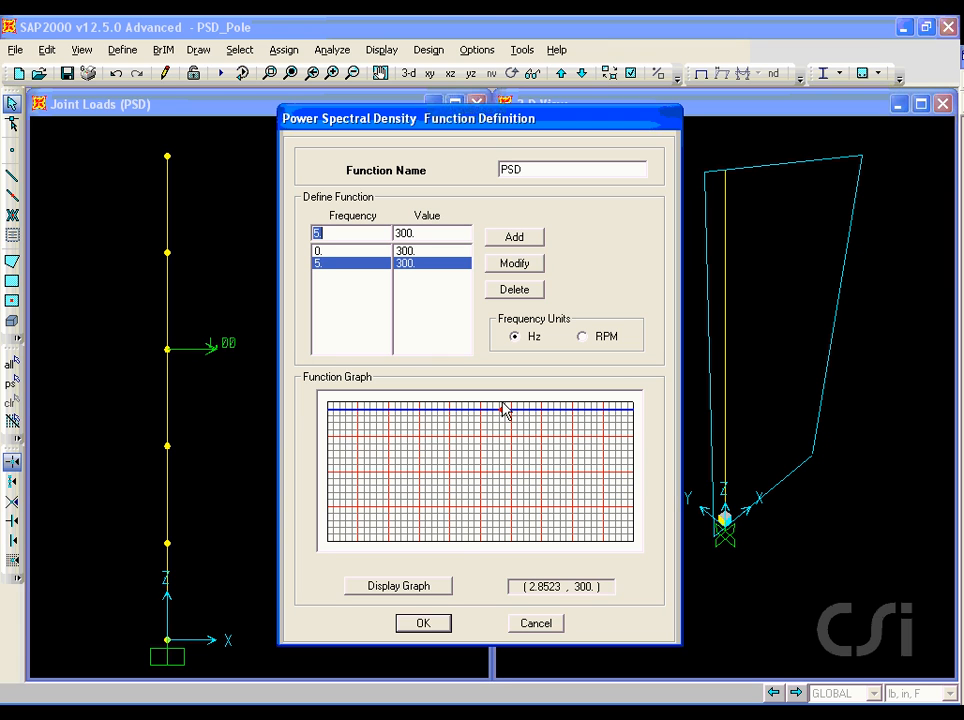
{"action": "left_click", "coordinate": [423, 624]}
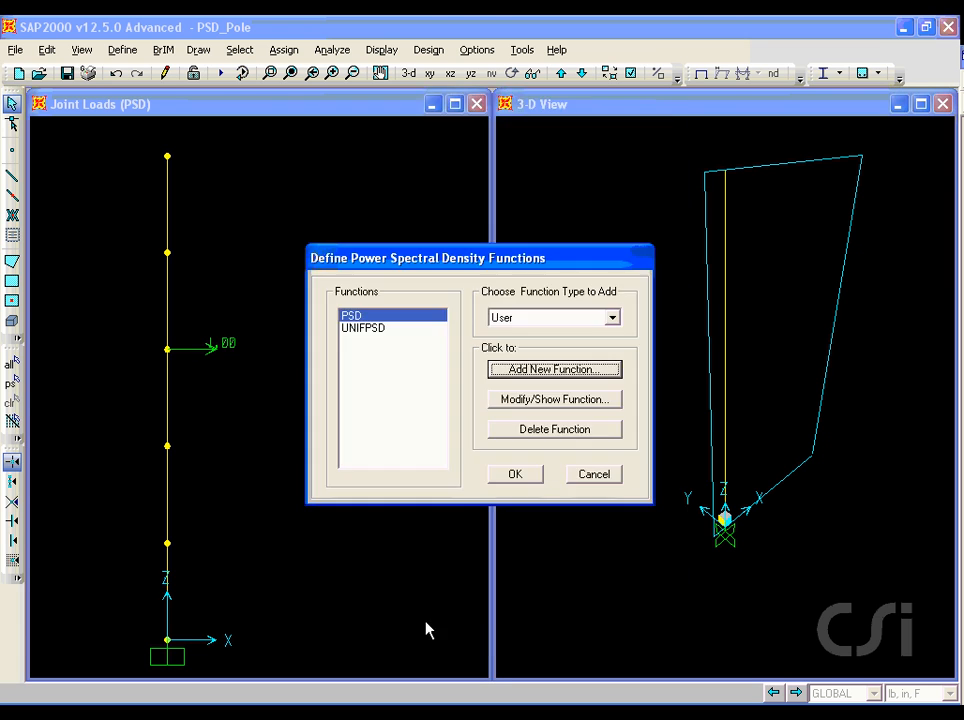
{"action": "left_click", "coordinate": [514, 475]}
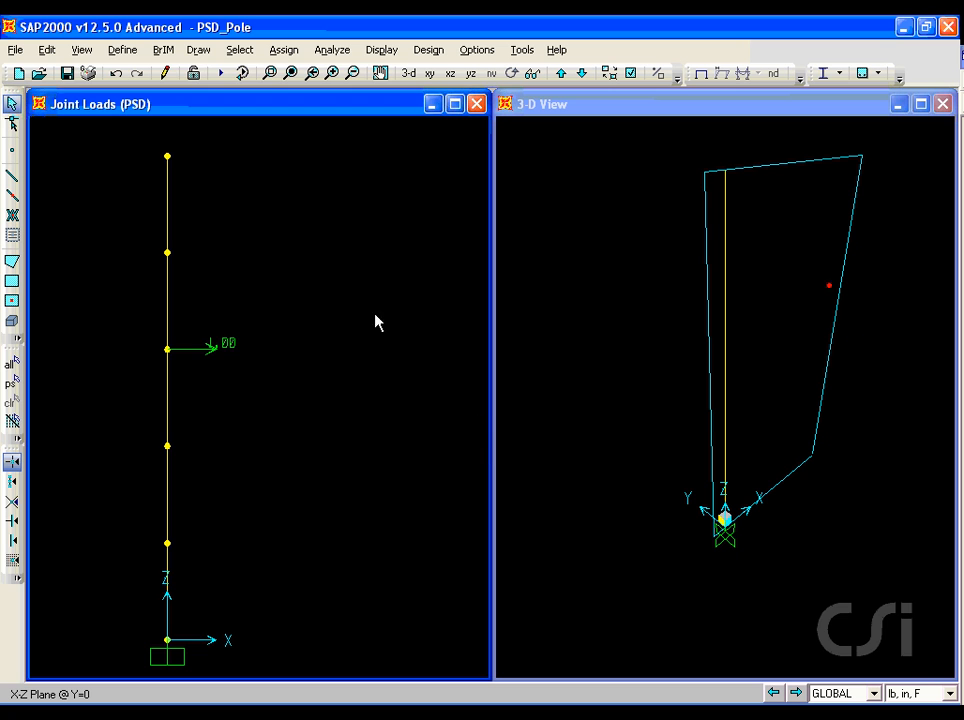
Add a new load case named PSD and set its type to Power Spectral Density
{"action": "left_click", "coordinate": [125, 51]}
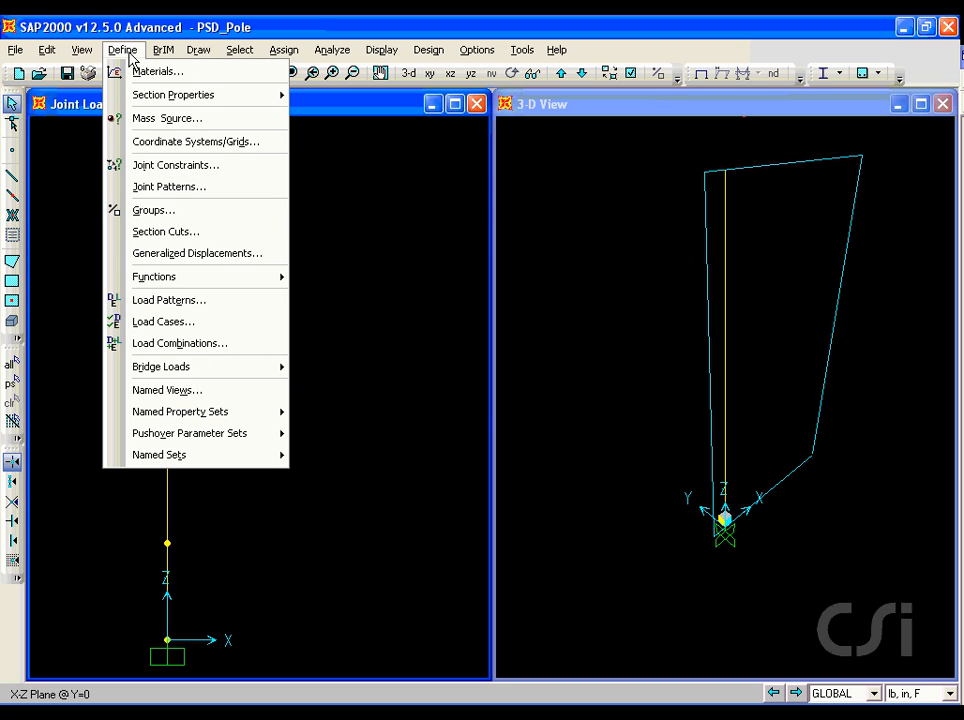
{"action": "left_click", "coordinate": [146, 322]}
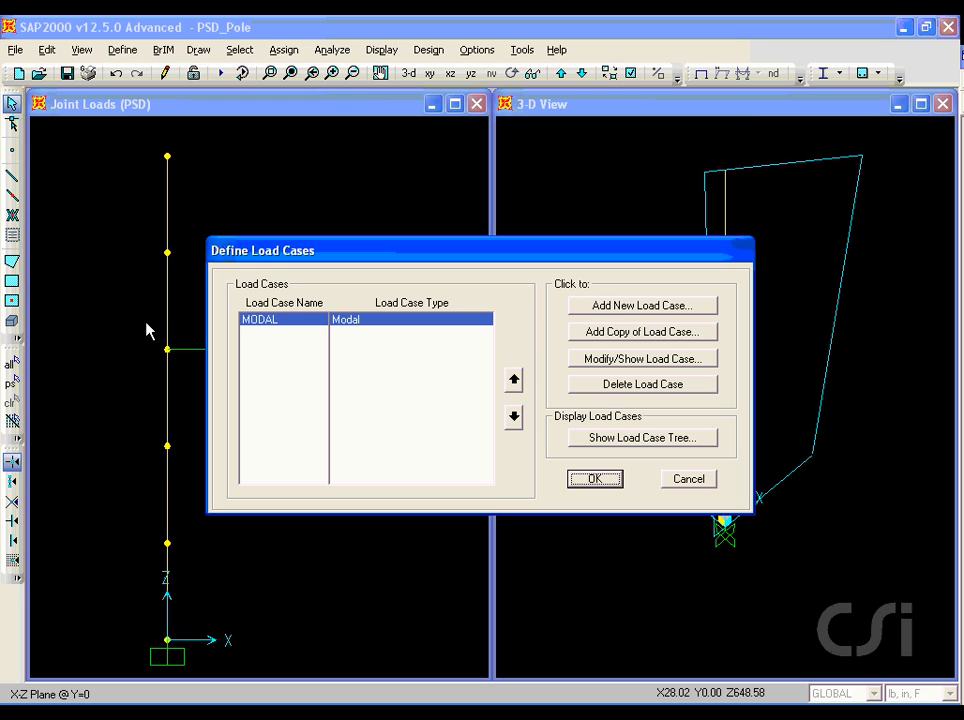
{"action": "left_click", "coordinate": [618, 314]}
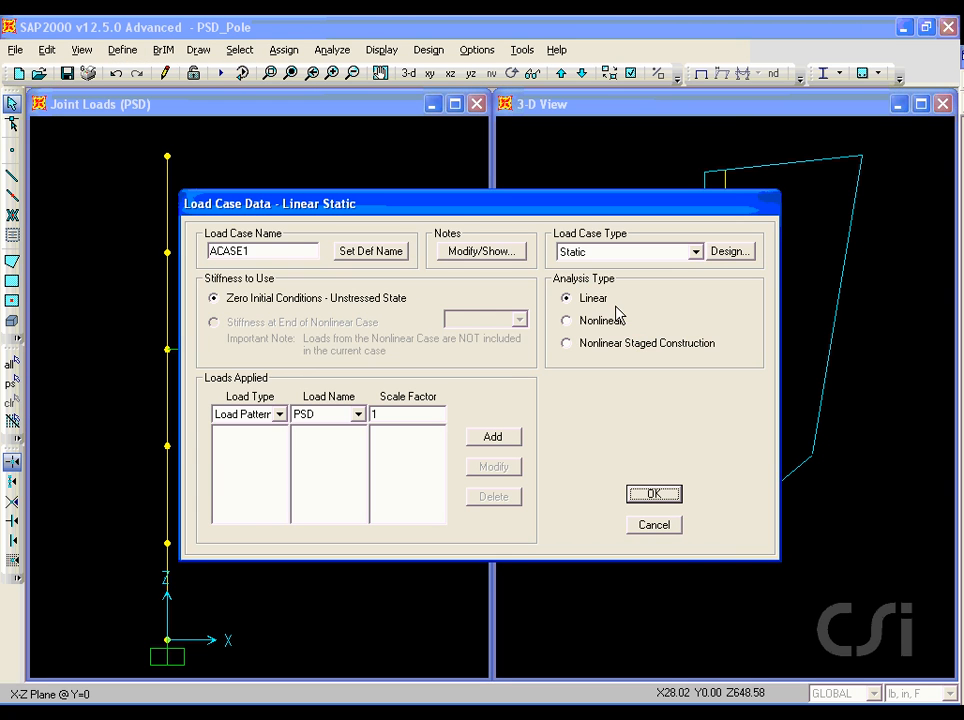
{"action": "double_click", "coordinate": [276, 251]}
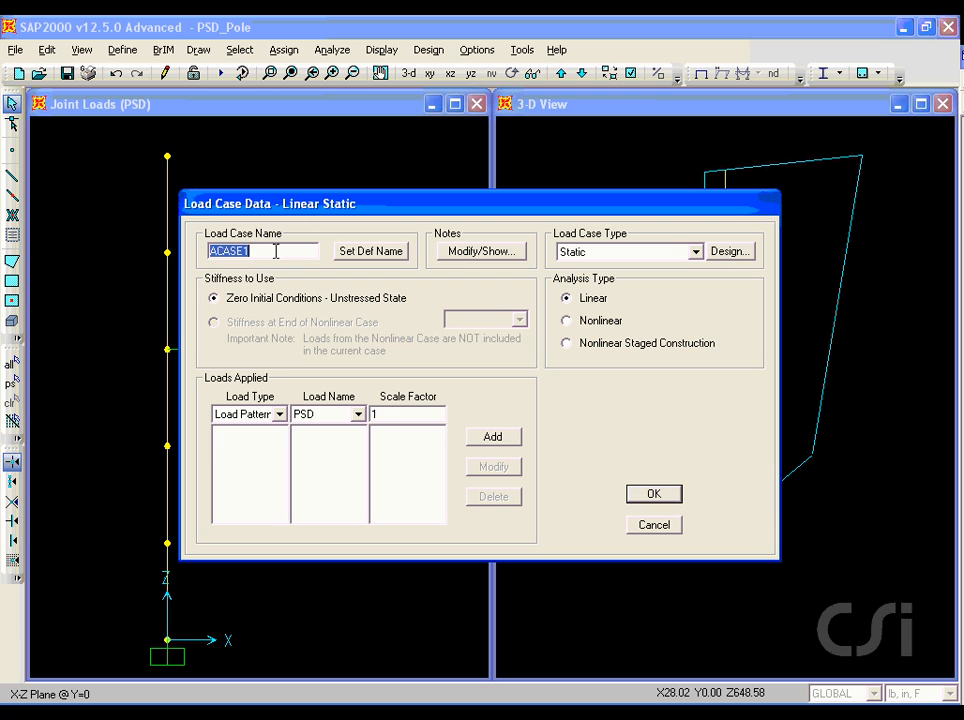
{"action": "type", "text": "PSD"}
{"action": "left_click", "coordinate": [640, 257]}
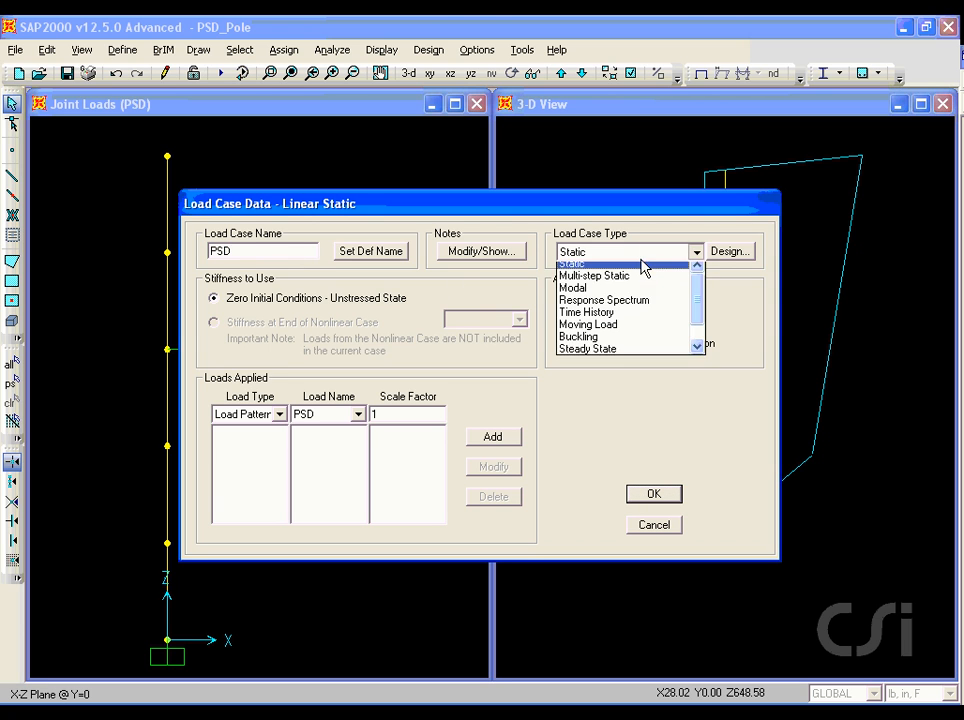
{"action": "left_click_drag", "start_coordinate": [695, 301], "coordinate": [699, 338]}
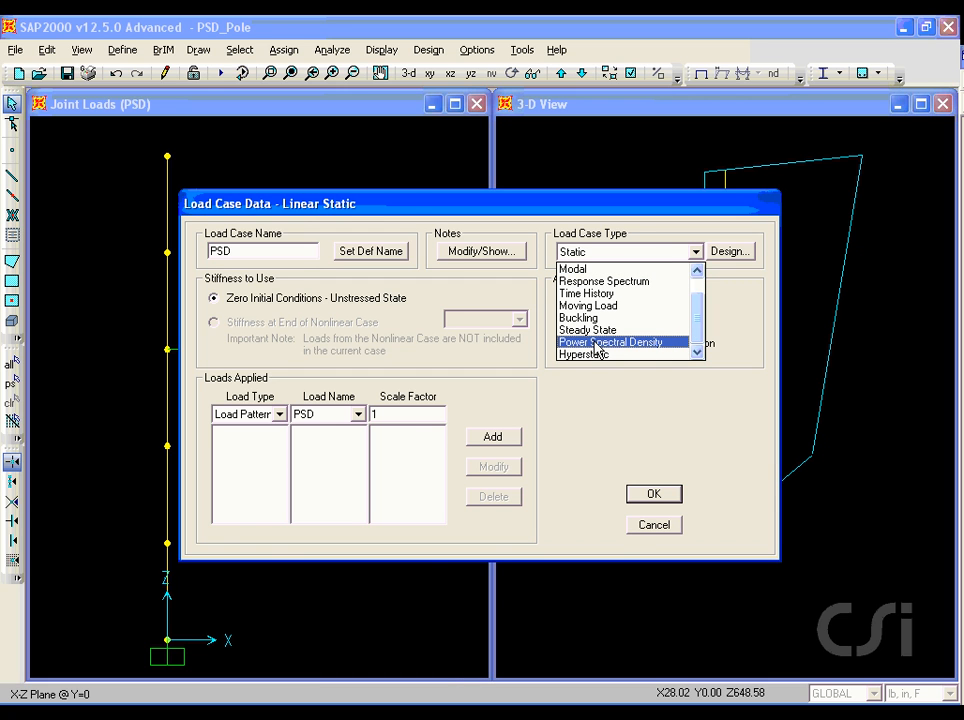
{"action": "left_click", "coordinate": [627, 343]}
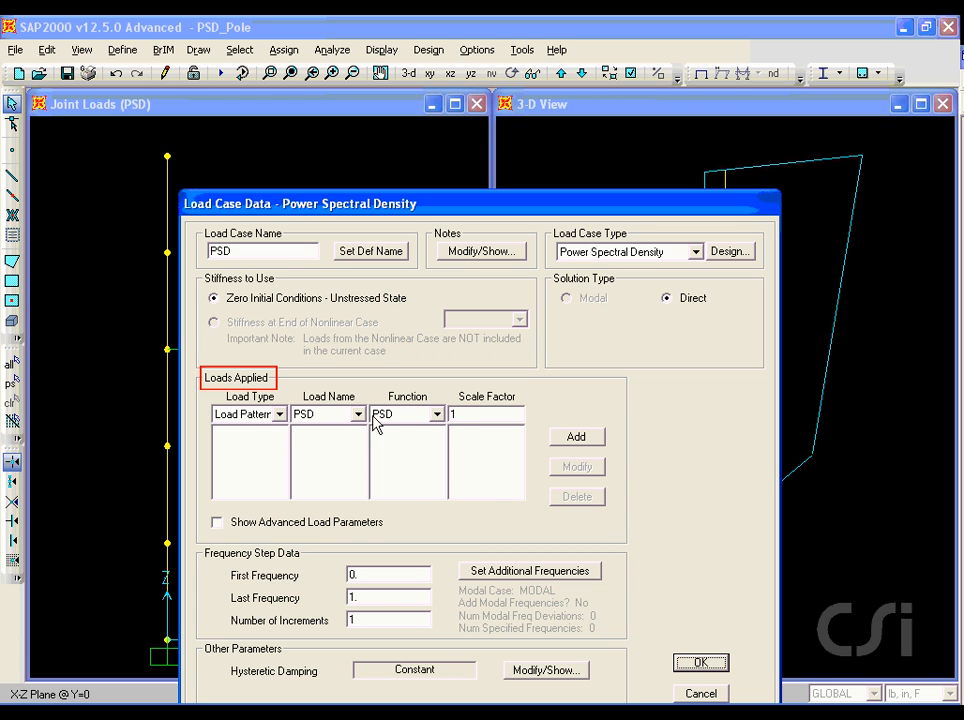
Apply the PSD load pattern with the PSD function at scale factor 1, and set the last frequency to 5 with 5 increments
{"action": "left_click", "coordinate": [565, 437]}
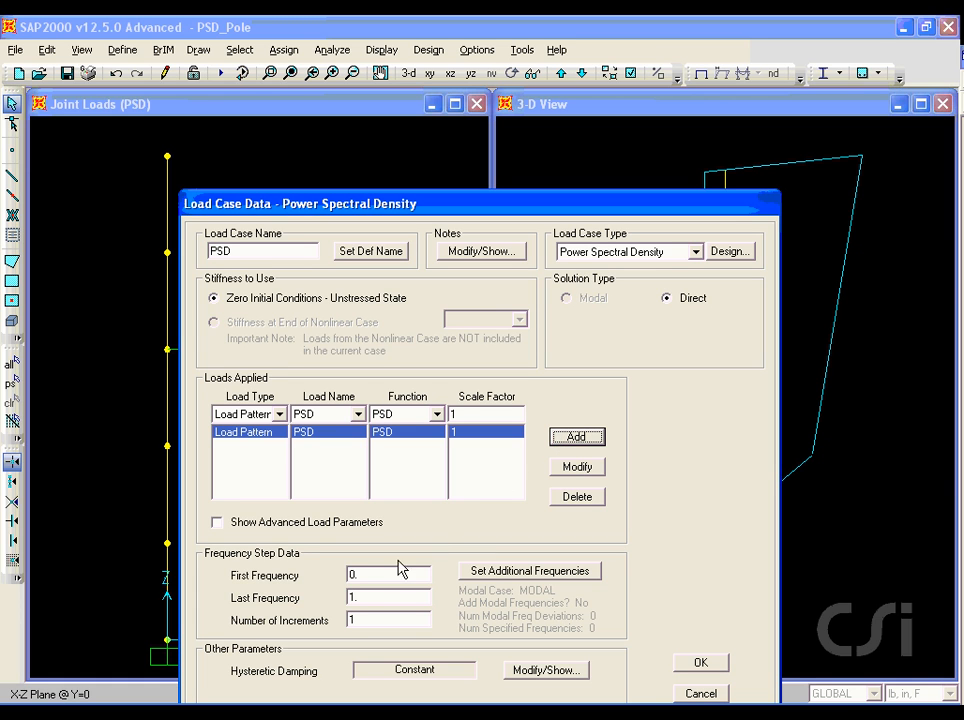
{"action": "double_click", "coordinate": [367, 595]}
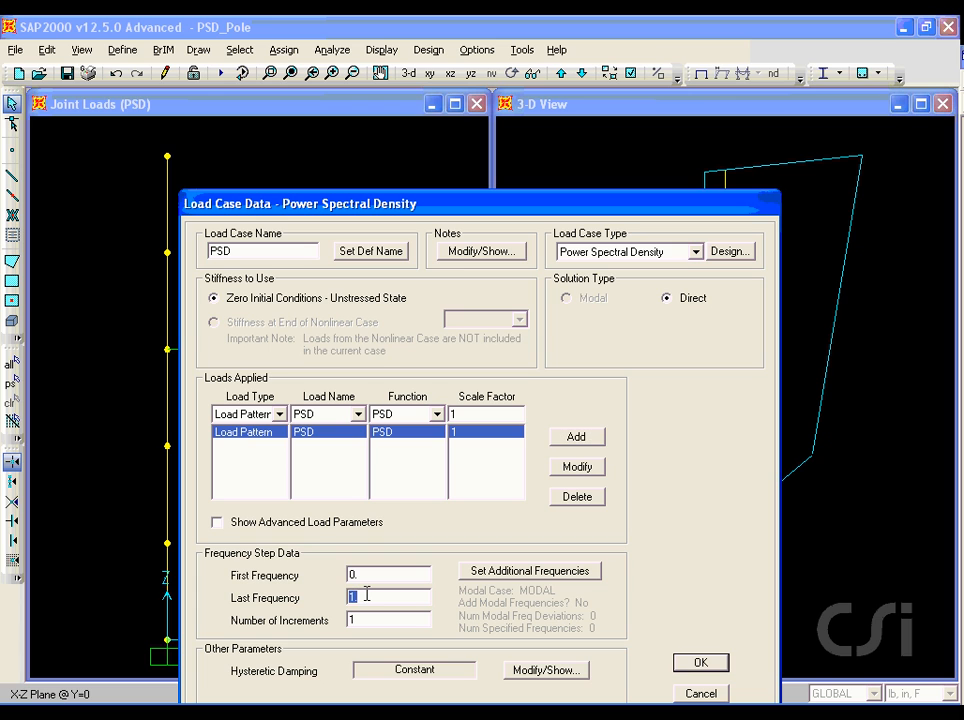
{"action": "type", "text": "5"}
{"action": "double_click", "coordinate": [352, 619]}
{"action": "type", "text": "5"}
Include modal frequencies and deviations from them as additional frequencies, and add a signed fractional deviation of 0.001
{"action": "left_click", "coordinate": [540, 575]}
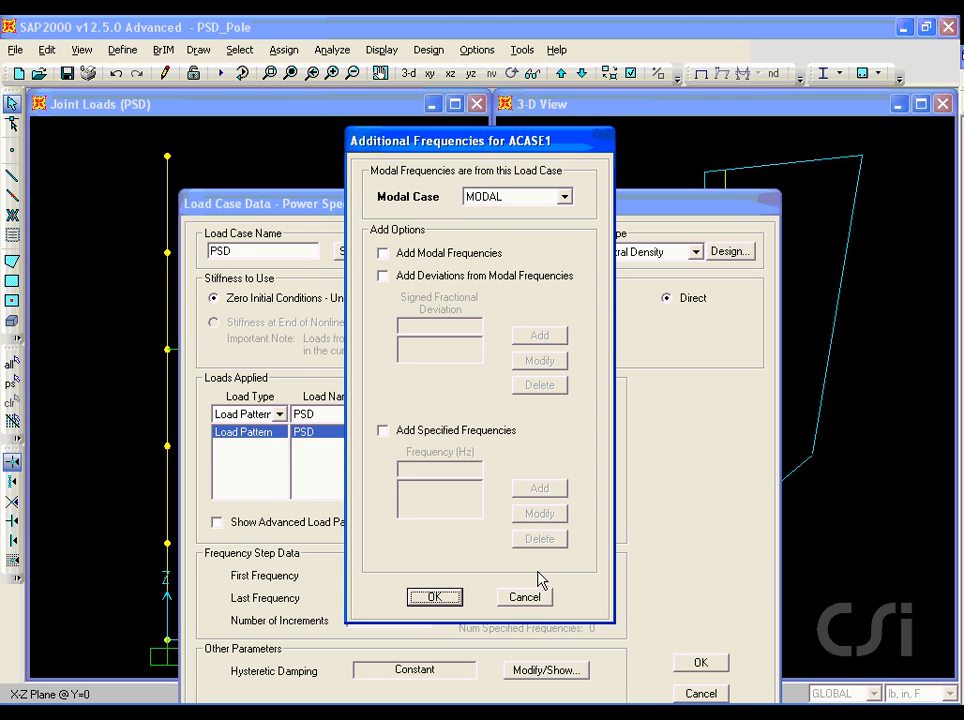
{"action": "left_click", "coordinate": [396, 256]}
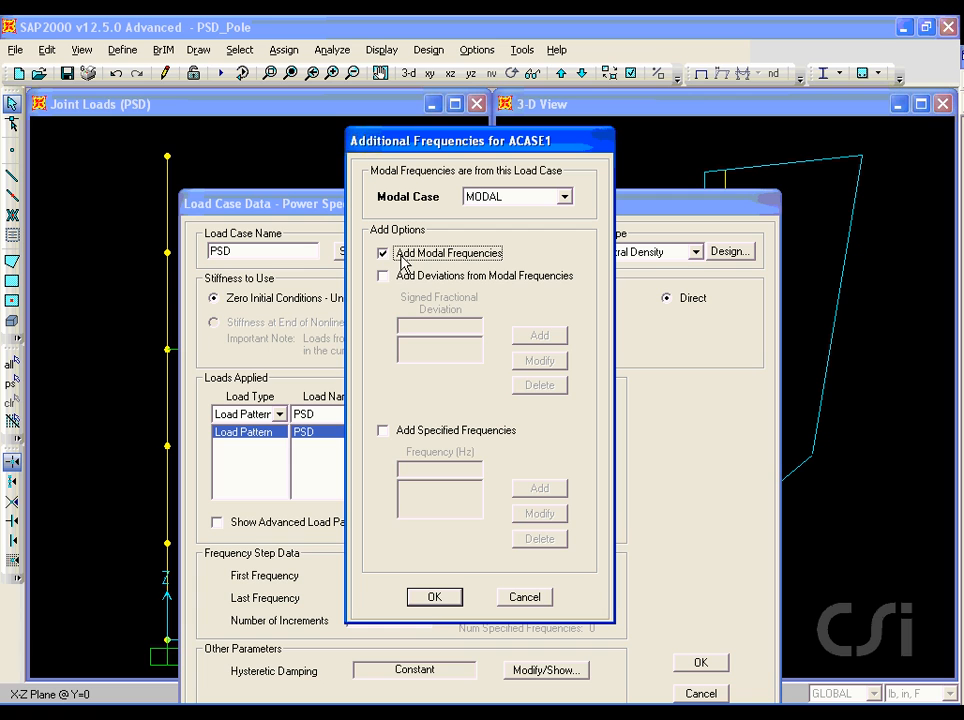
{"action": "left_click", "coordinate": [383, 277]}
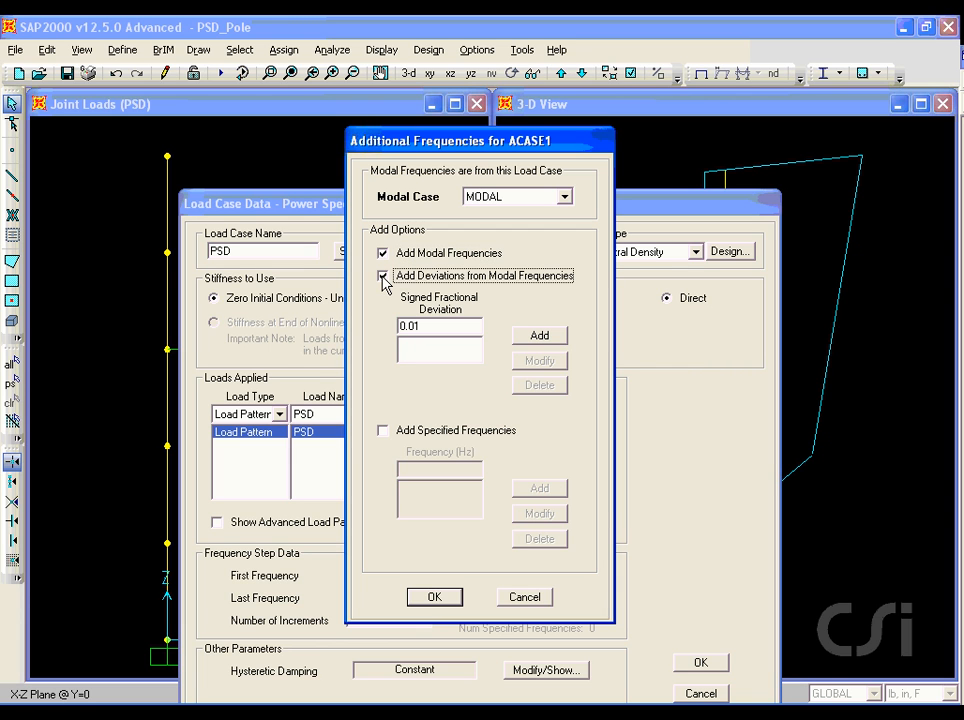
{"action": "double_click", "coordinate": [409, 322]}
{"action": "left_click", "coordinate": [412, 322]}
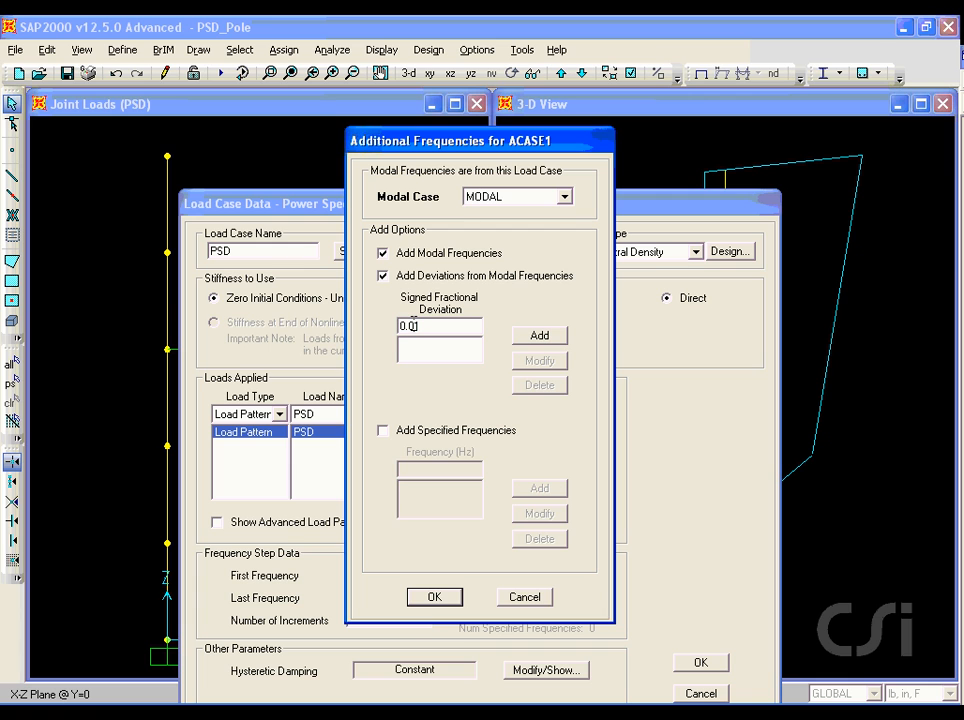
{"action": "type", "text": "0"}
{"action": "left_click", "coordinate": [530, 337]}
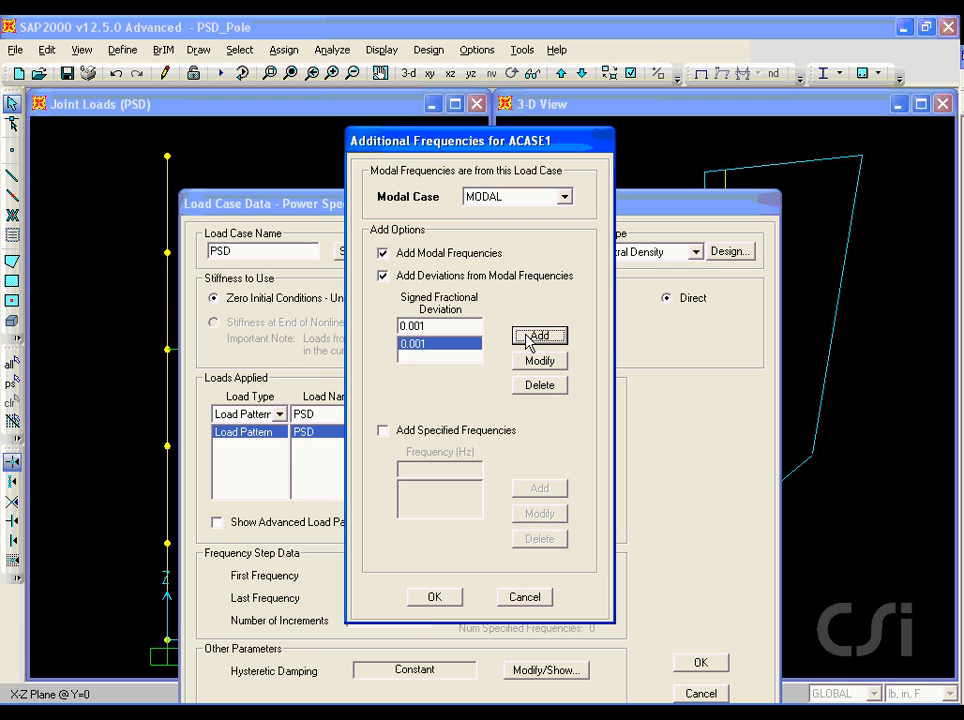
Add signed fractional deviations of -0.001 and -0.002
{"action": "double_click", "coordinate": [398, 323]}
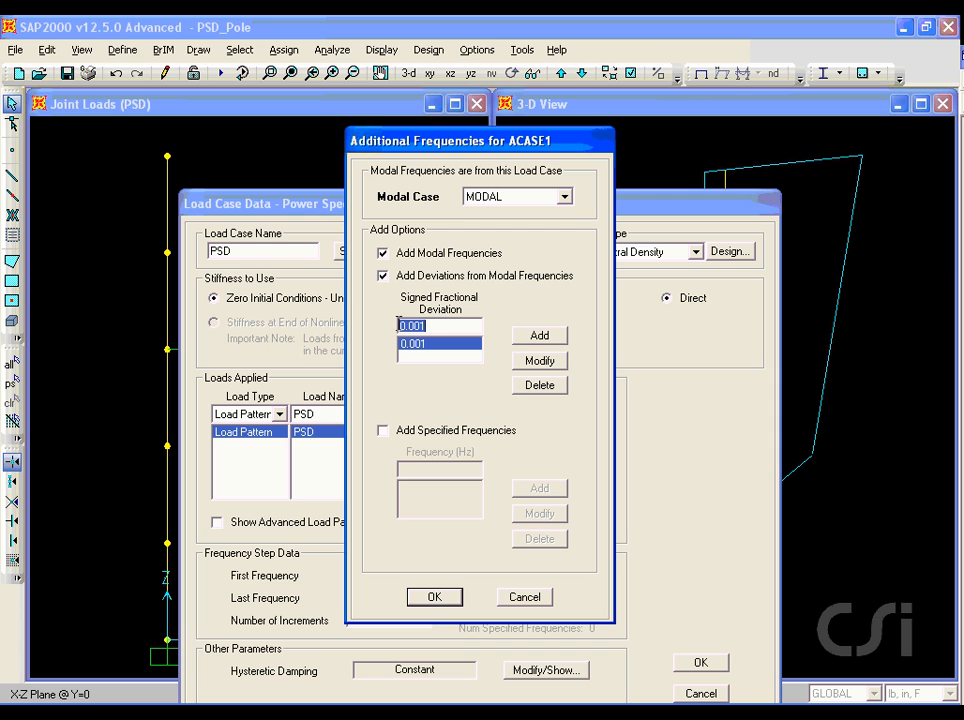
{"action": "left_click", "coordinate": [398, 325]}
{"action": "type", "text": "-"}
{"action": "left_click", "coordinate": [522, 339]}
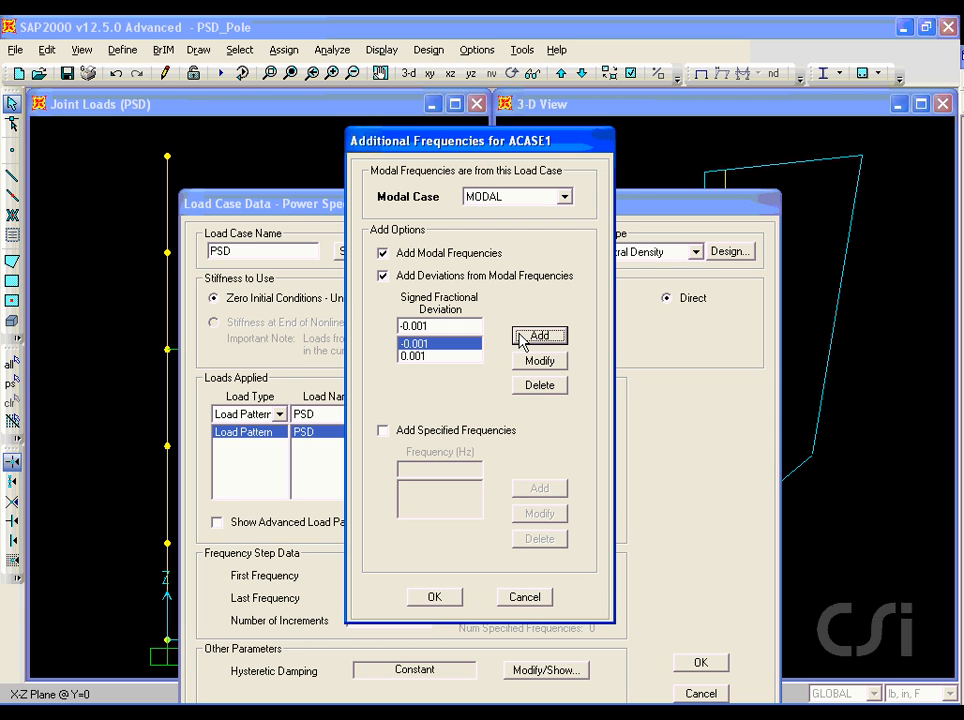
{"action": "double_click", "coordinate": [424, 327]}
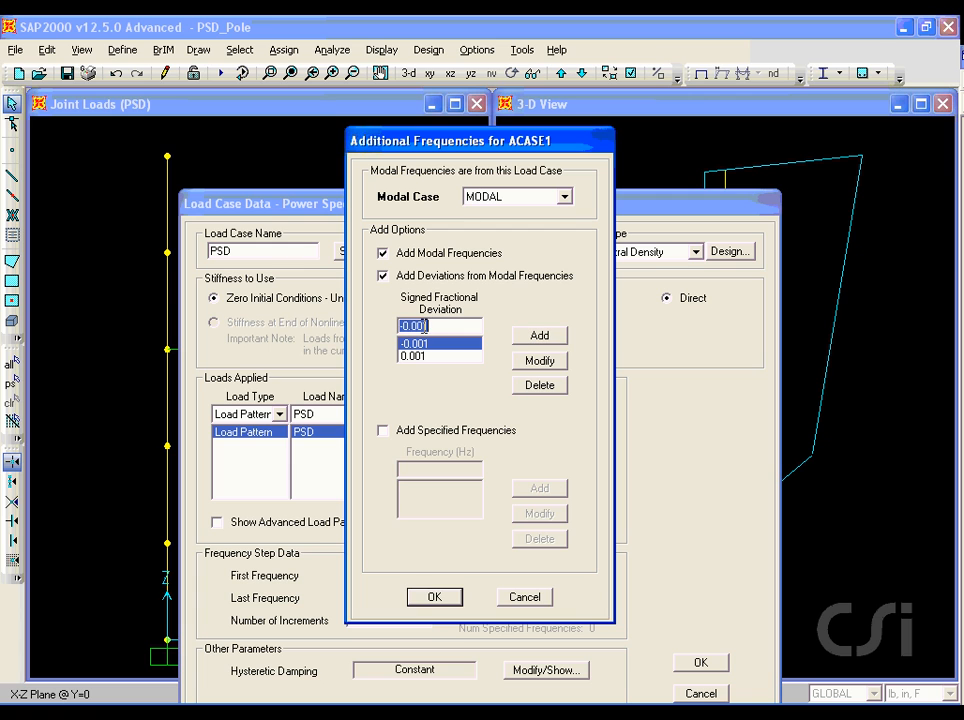
{"action": "left_click", "coordinate": [427, 327]}
{"action": "key", "text": "BackSpace"}
{"action": "type", "text": "2"}
{"action": "left_click", "coordinate": [535, 336]}
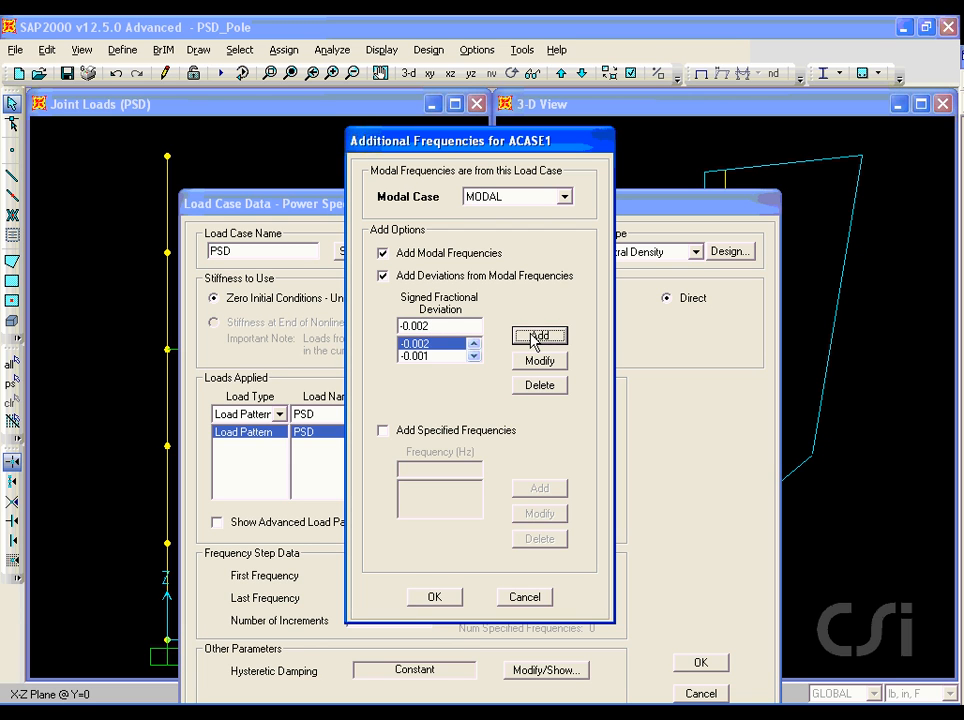
Add signed fractional deviations of 0.002 and of plus and minus 0.005, 0.01, 0.02 and 0.05
{"action": "left_click", "coordinate": [398, 326]}
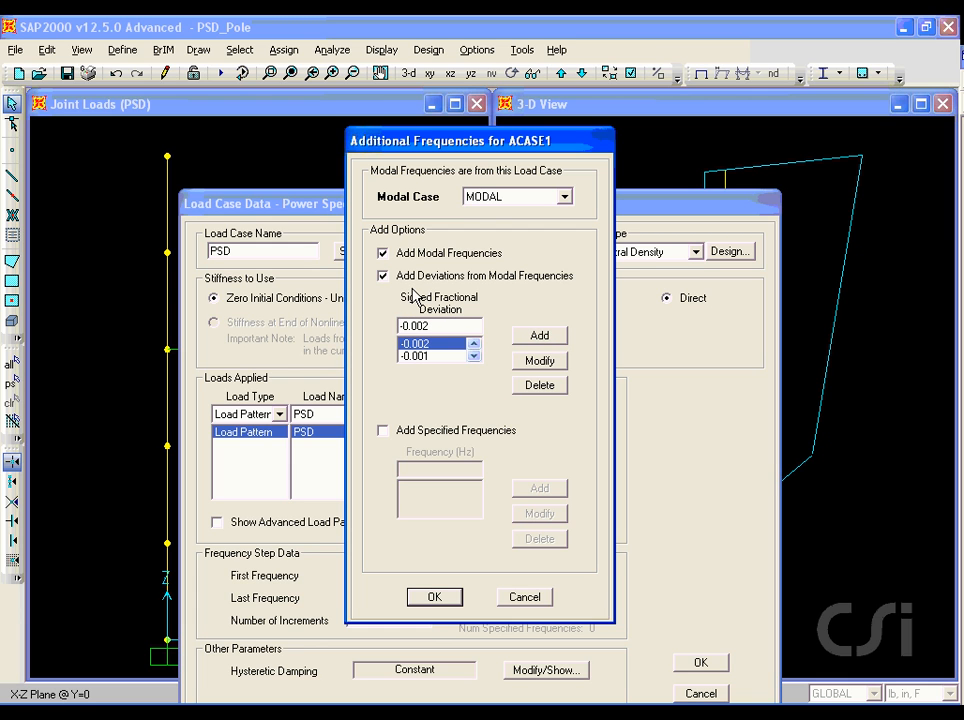
{"action": "key", "text": "Delete"}
{"action": "left_click", "coordinate": [528, 337]}
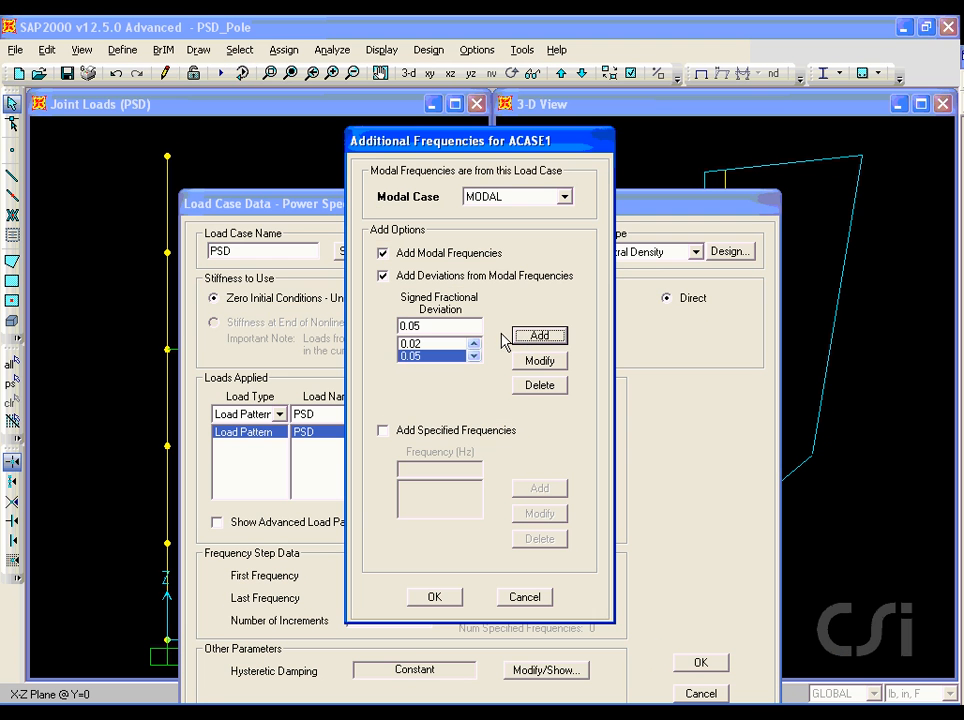
Add signed fractional deviations of 0.1 and -0.1
{"action": "left_click", "coordinate": [408, 326]}
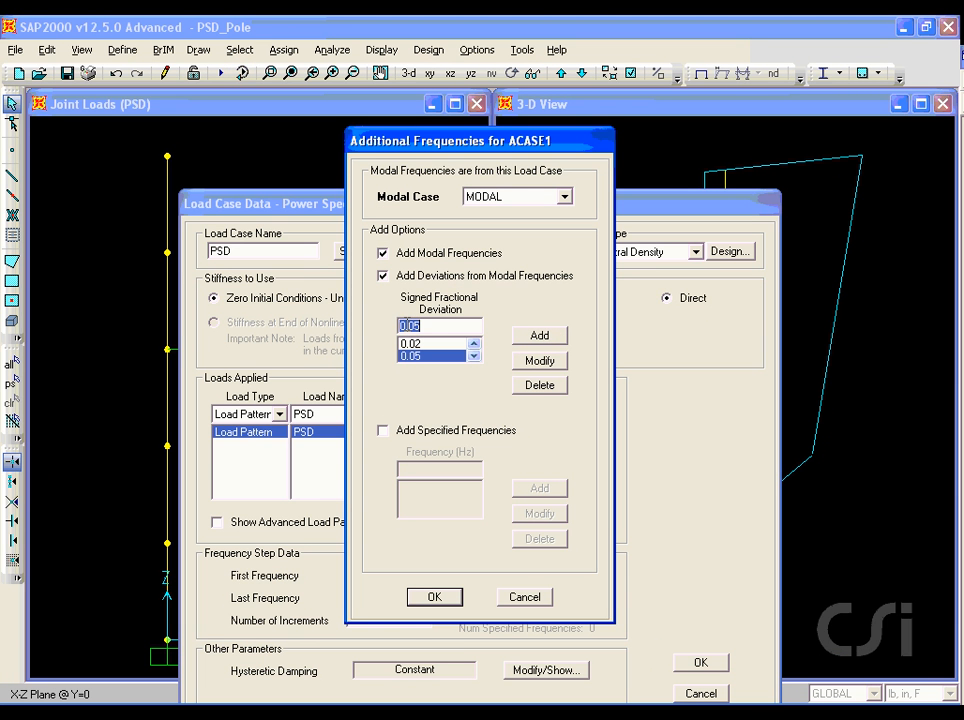
{"action": "left_click", "coordinate": [407, 326]}
{"action": "left_click_drag", "start_coordinate": [407, 326], "coordinate": [427, 327]}
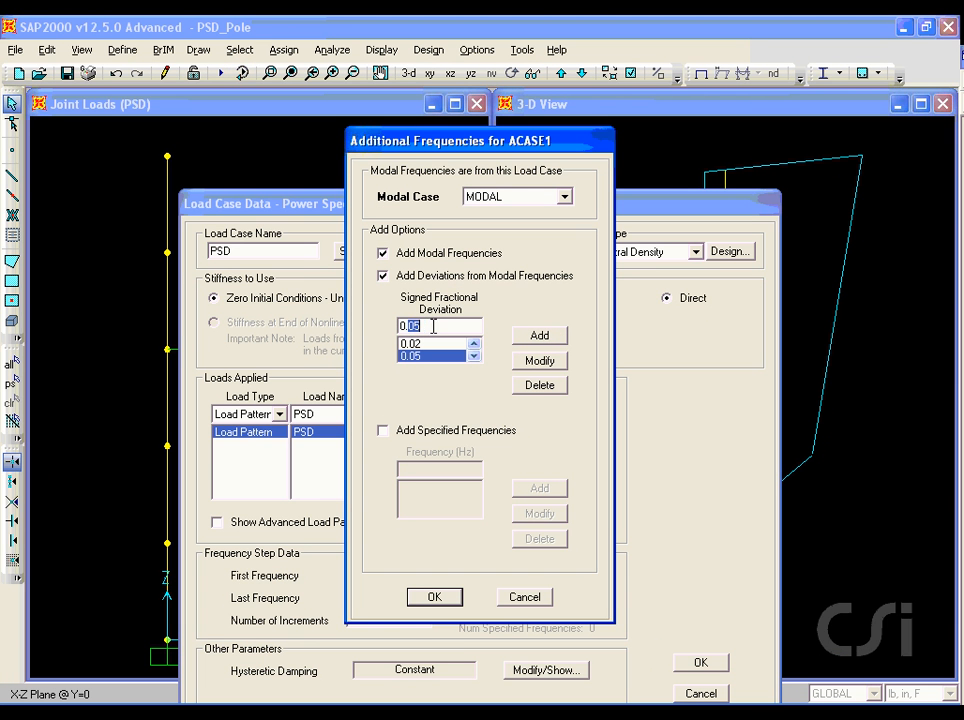
{"action": "type", "text": "1"}
{"action": "left_click", "coordinate": [526, 335]}
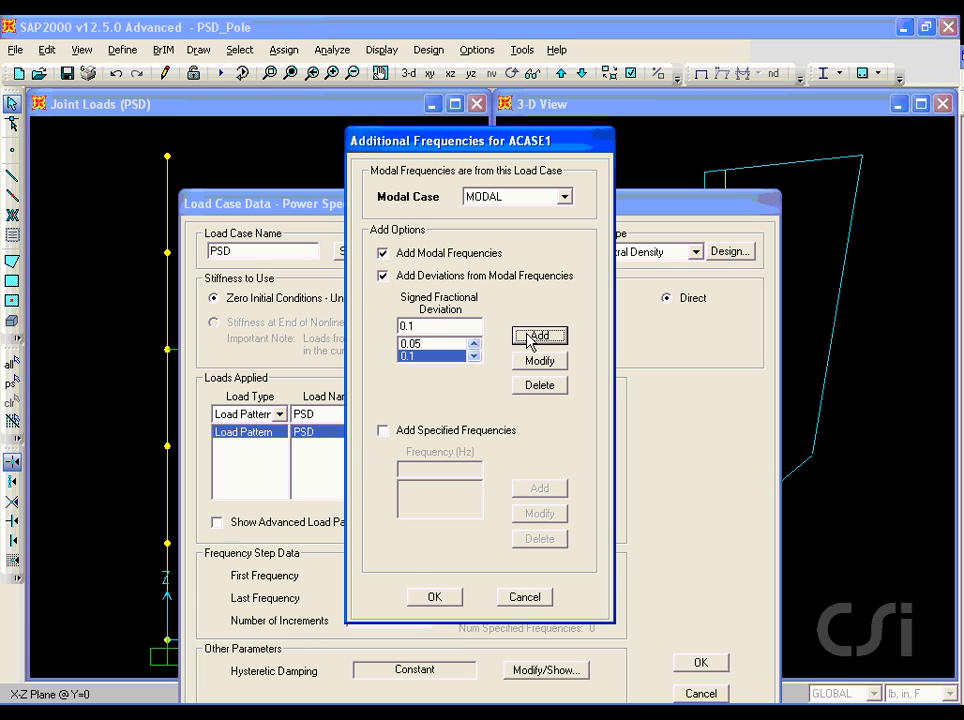
{"action": "left_click", "coordinate": [401, 326]}
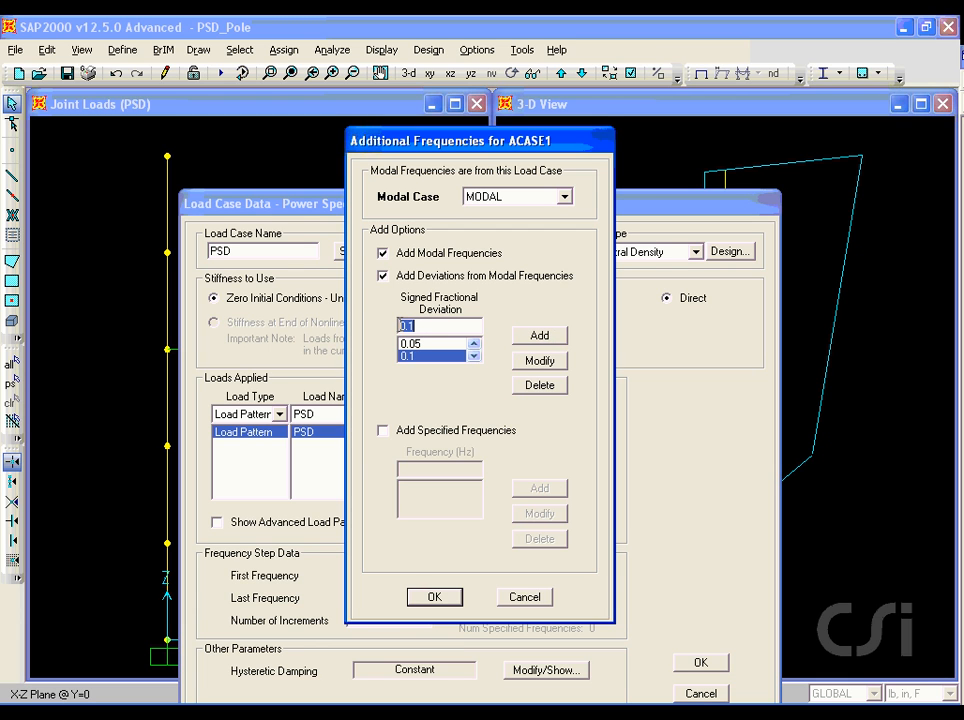
{"action": "left_click", "coordinate": [401, 326]}
{"action": "type", "text": "-"}
{"action": "left_click", "coordinate": [519, 338]}
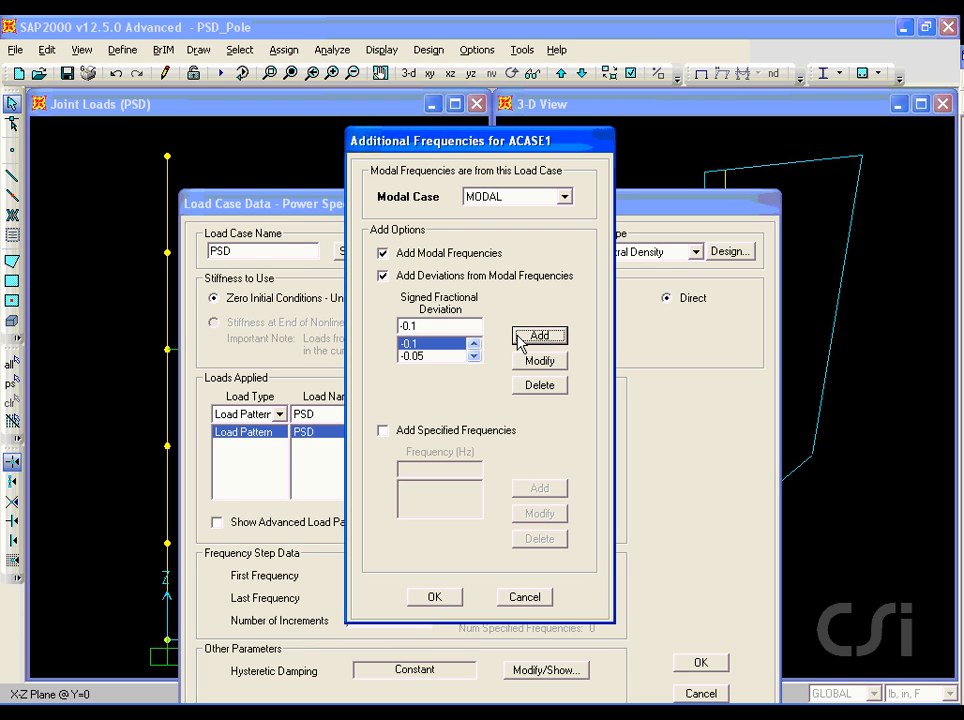
Review the full list of signed fractional deviations and accept the additional frequencies
{"action": "left_click", "coordinate": [474, 357]}
{"action": "left_click", "coordinate": [474, 357]}
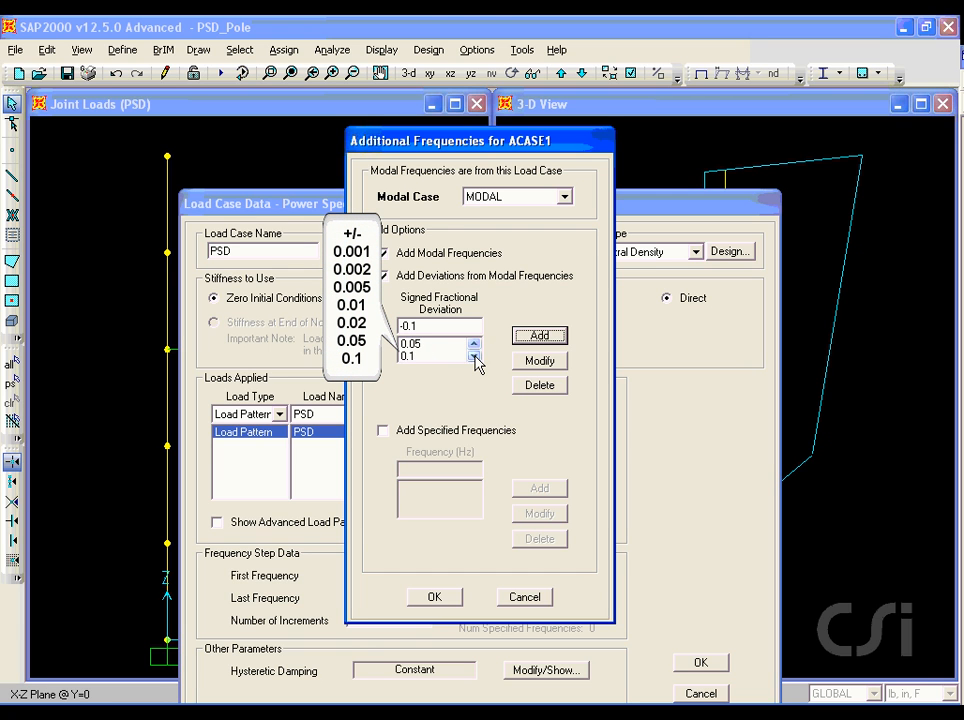
{"action": "left_click", "coordinate": [474, 344]}
{"action": "left_click", "coordinate": [474, 344]}
{"action": "left_click", "coordinate": [474, 344]}
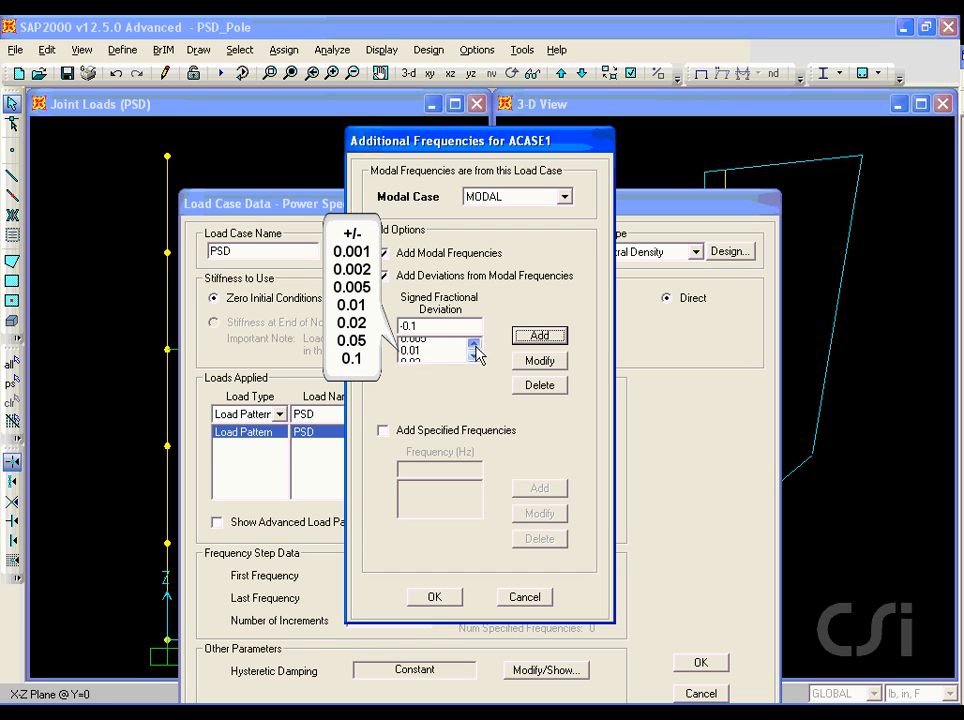
{"action": "left_click", "coordinate": [474, 345]}
{"action": "left_click", "coordinate": [474, 345]}
{"action": "left_click", "coordinate": [474, 345]}
{"action": "left_click", "coordinate": [474, 345]}
{"action": "left_click", "coordinate": [474, 345]}
{"action": "left_click", "coordinate": [474, 345]}
{"action": "left_click", "coordinate": [474, 345]}
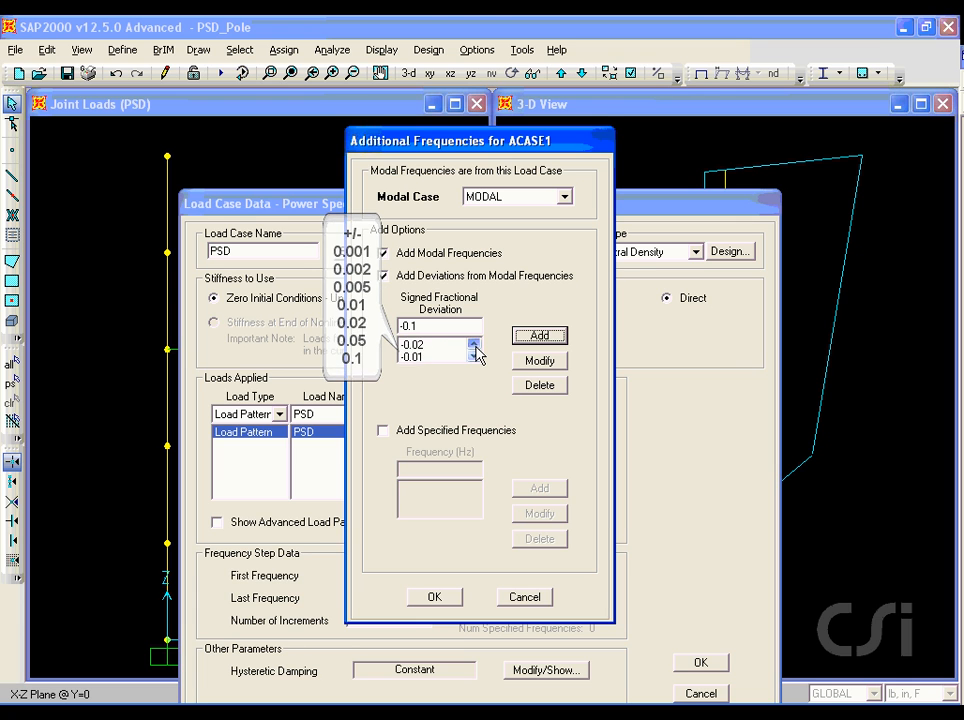
{"action": "left_click", "coordinate": [474, 344]}
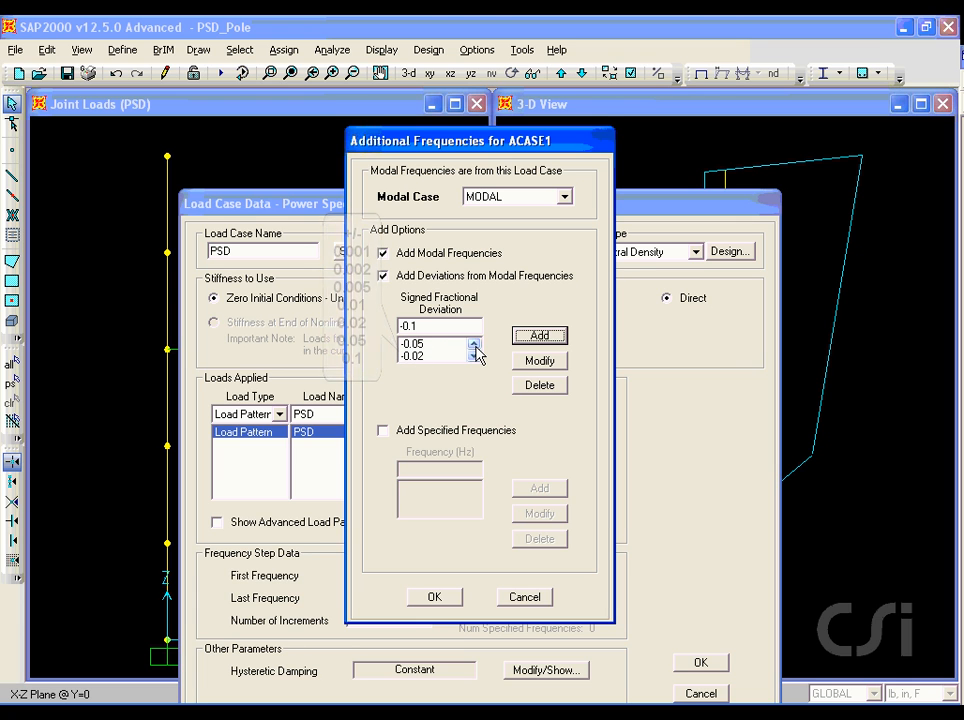
{"action": "left_click", "coordinate": [434, 600]}
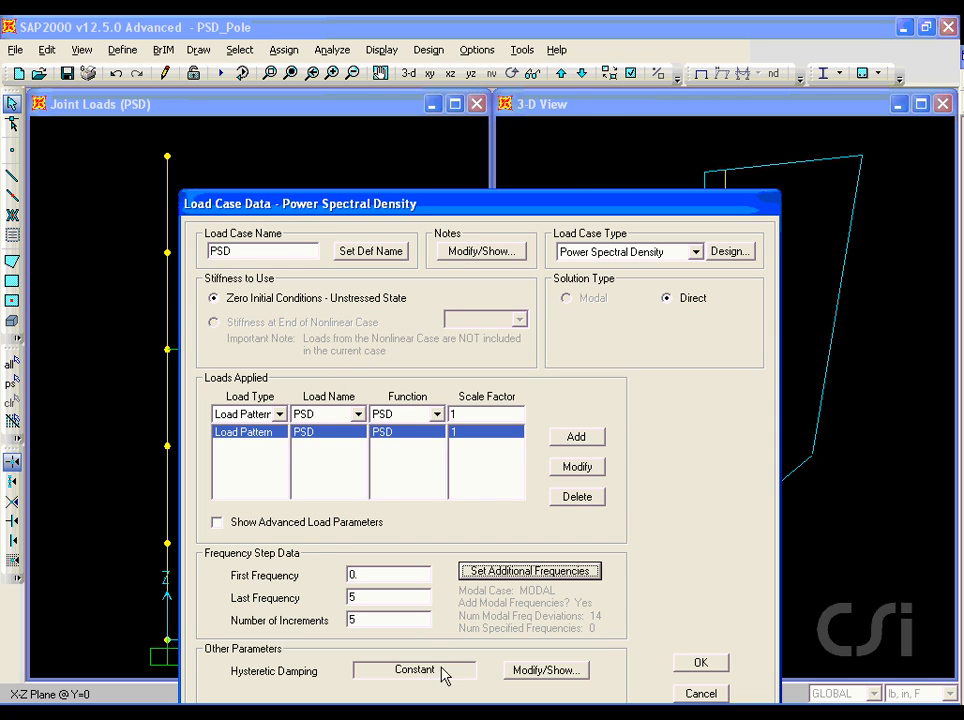
Set the constant hysteretic damping's stiffness proportional coefficient to 0.01 and accept the load case definitions
{"action": "left_click", "coordinate": [531, 672]}
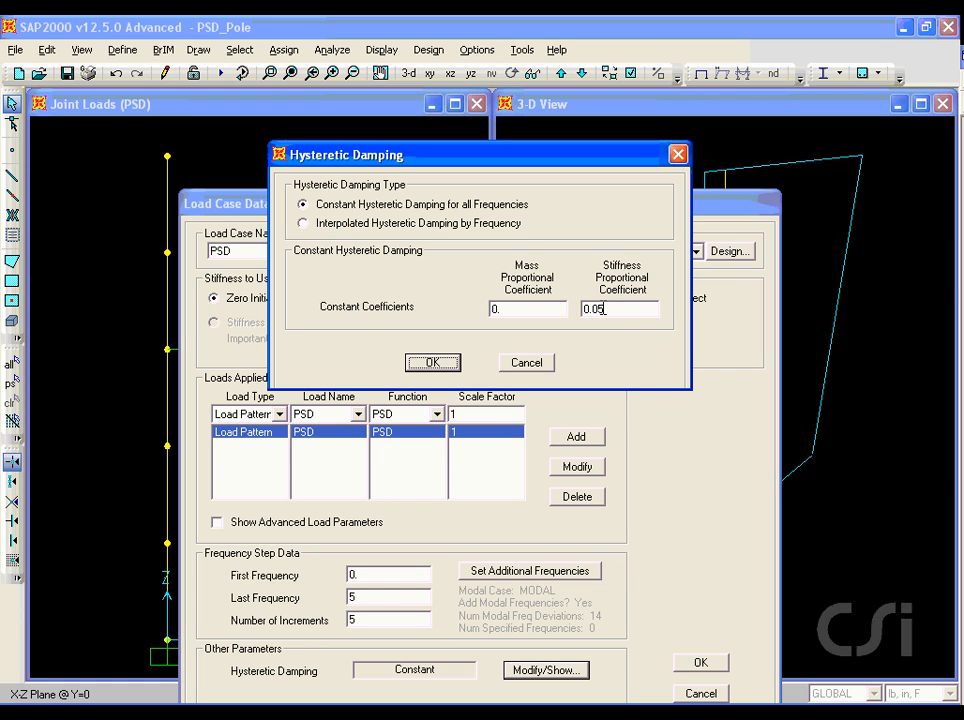
{"action": "double_click", "coordinate": [598, 309]}
{"action": "type", "text": "0.01"}
{"action": "left_click", "coordinate": [449, 365]}
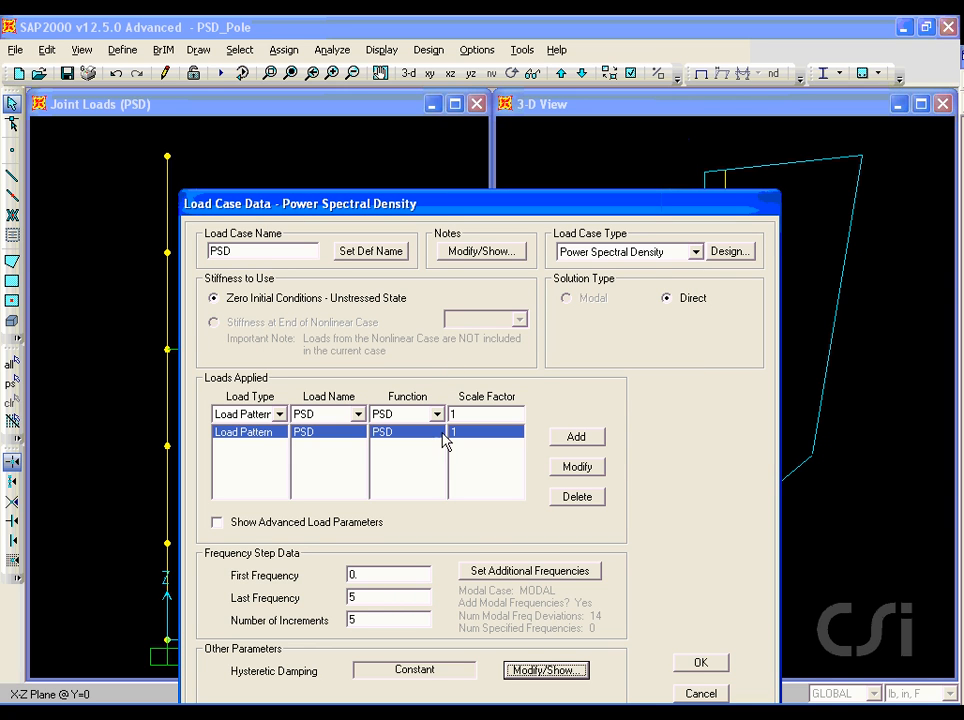
{"action": "left_click", "coordinate": [700, 664]}
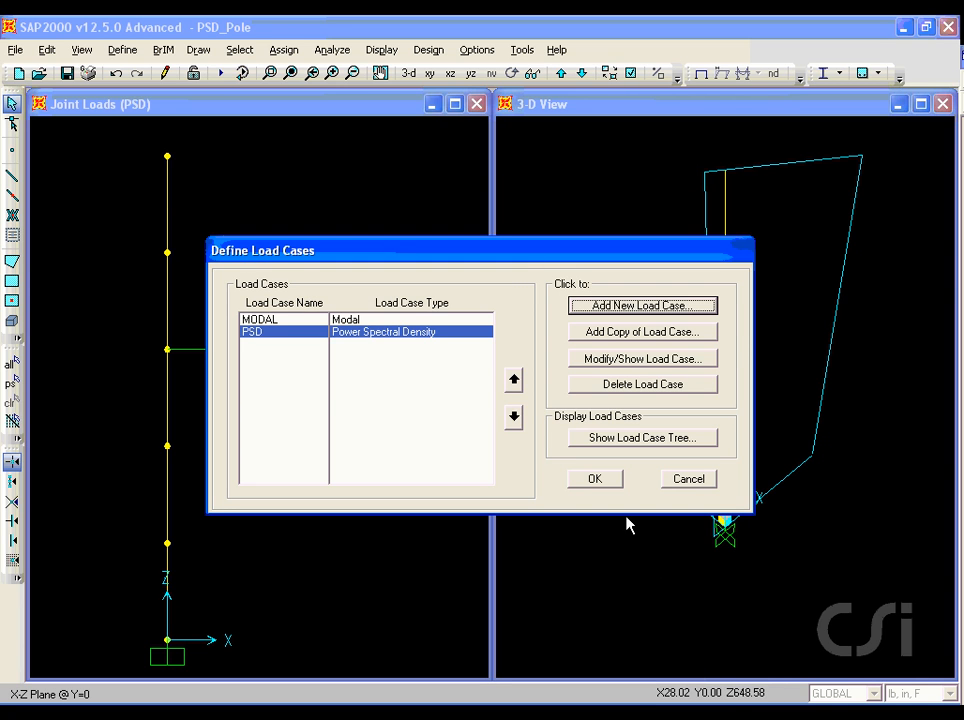
{"action": "left_click", "coordinate": [610, 481]}
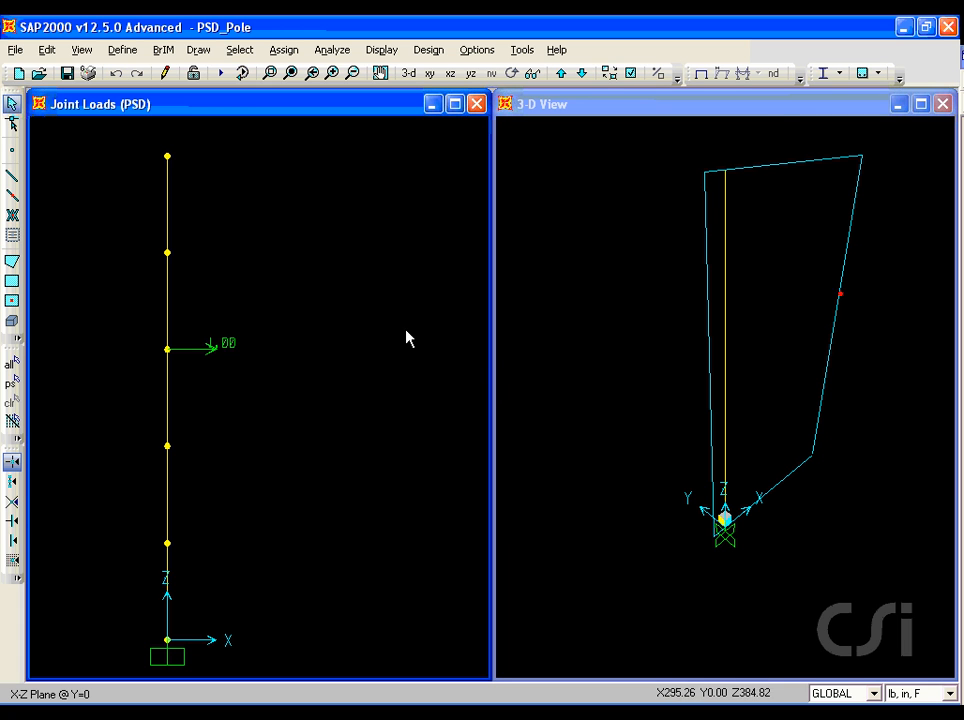
Run the analysis for the MODAL and PSD load cases
{"action": "left_click", "coordinate": [228, 84]}
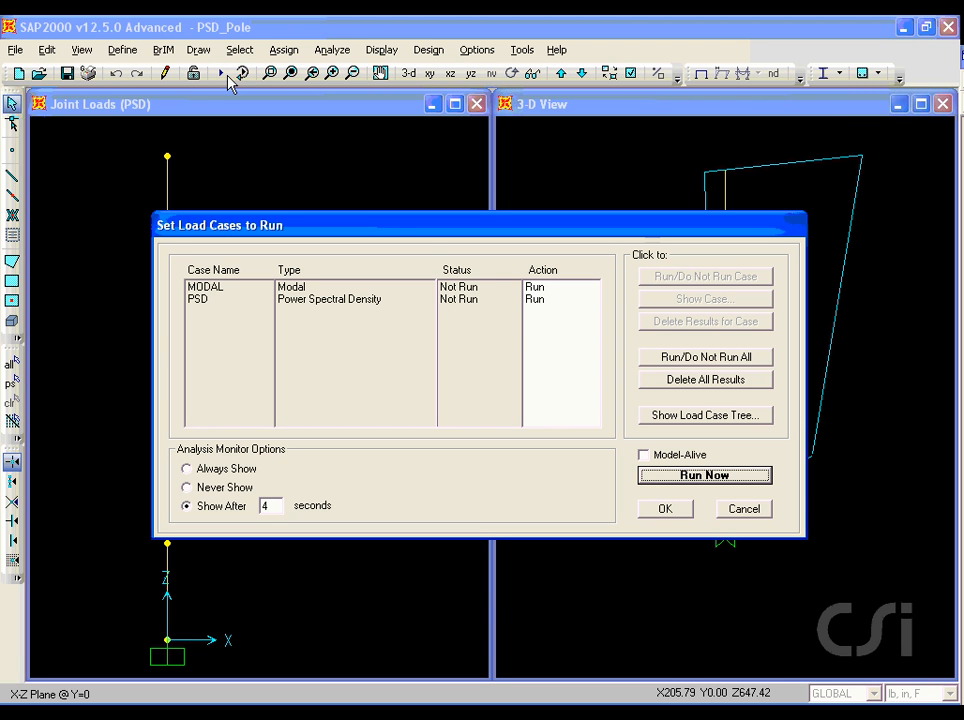
{"action": "left_click", "coordinate": [706, 476]}
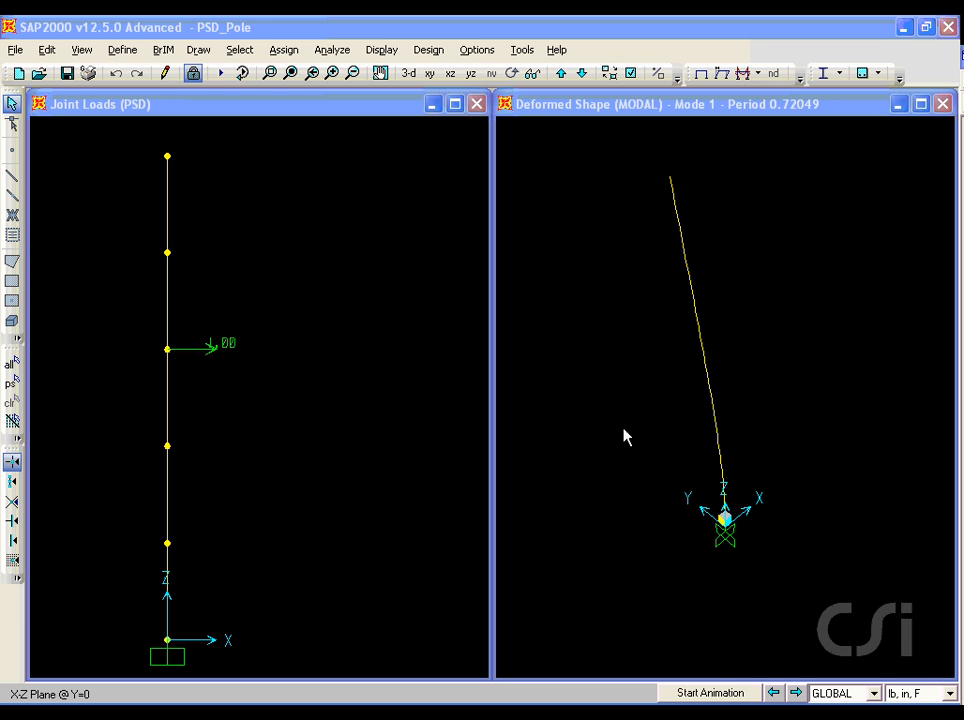
Select the loaded mid-height joint and check that its Joint4 plot function is defined as UX displacement including all modes
{"action": "left_click", "coordinate": [171, 348]}
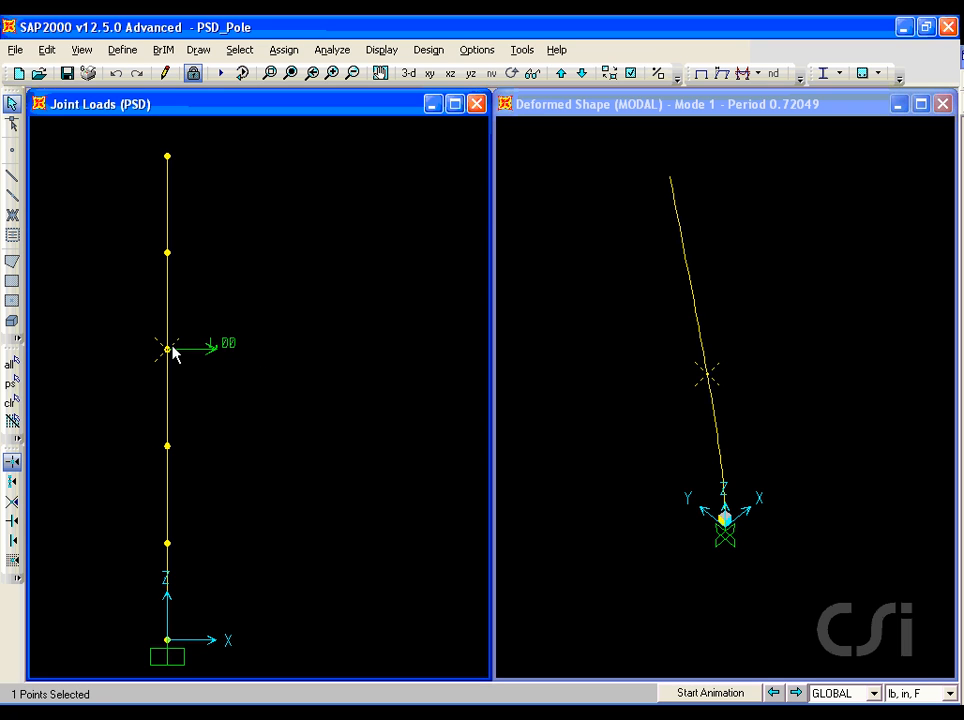
{"action": "left_click", "coordinate": [381, 50]}
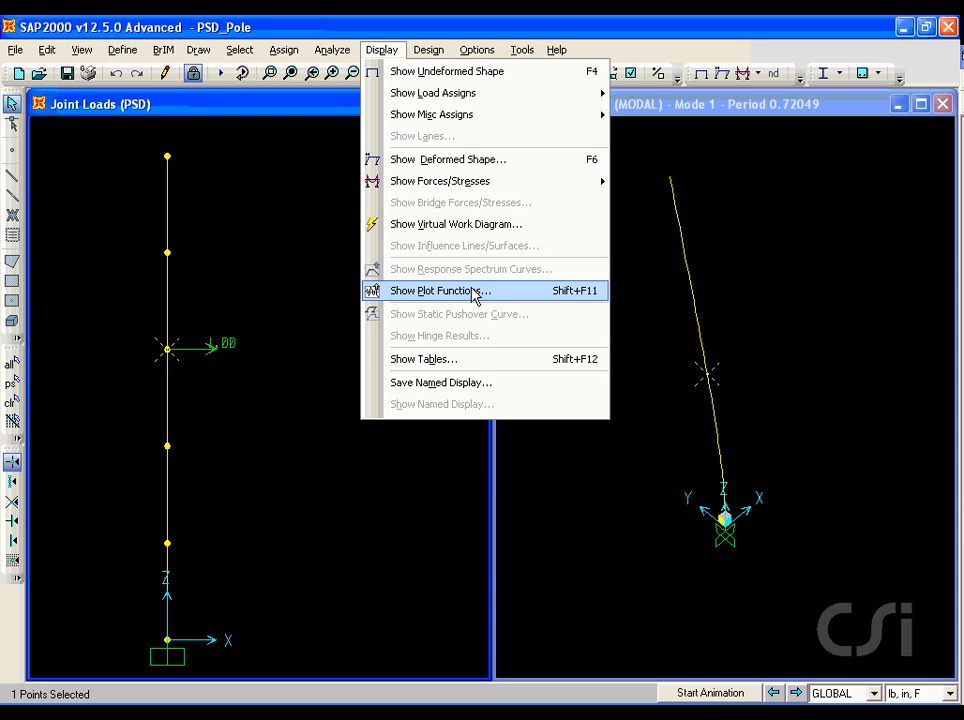
{"action": "left_click", "coordinate": [409, 292]}
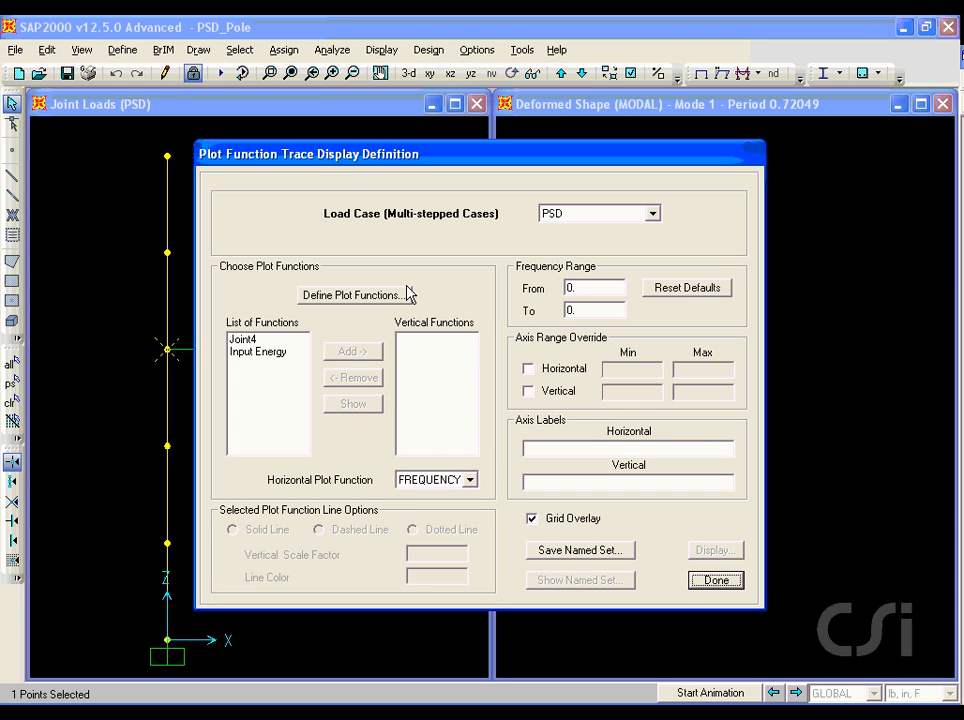
{"action": "left_click", "coordinate": [254, 341]}
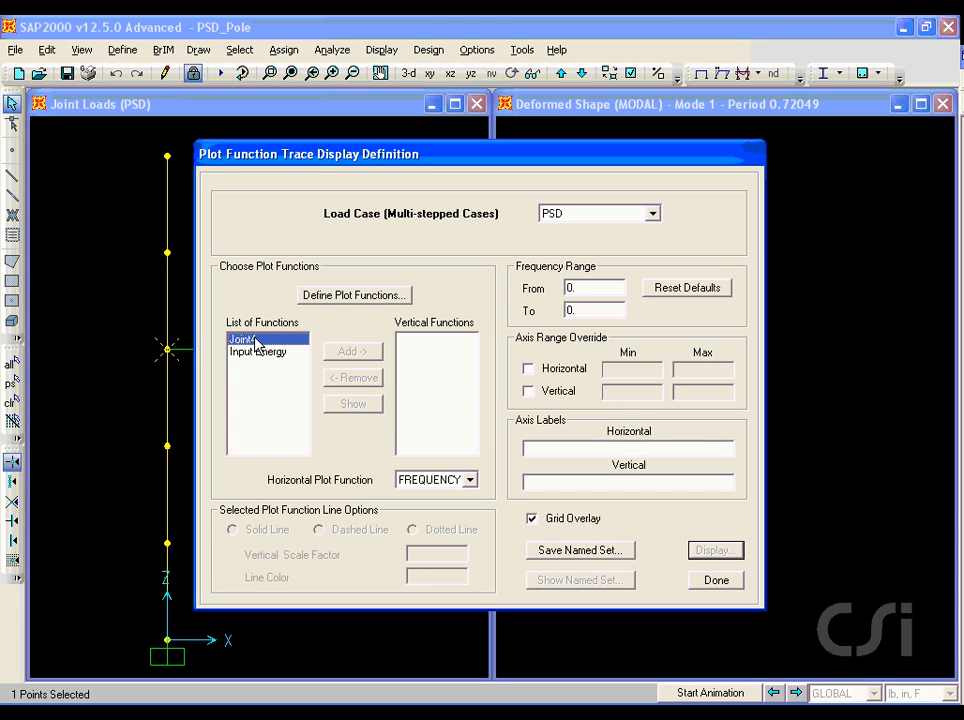
{"action": "left_click", "coordinate": [344, 296]}
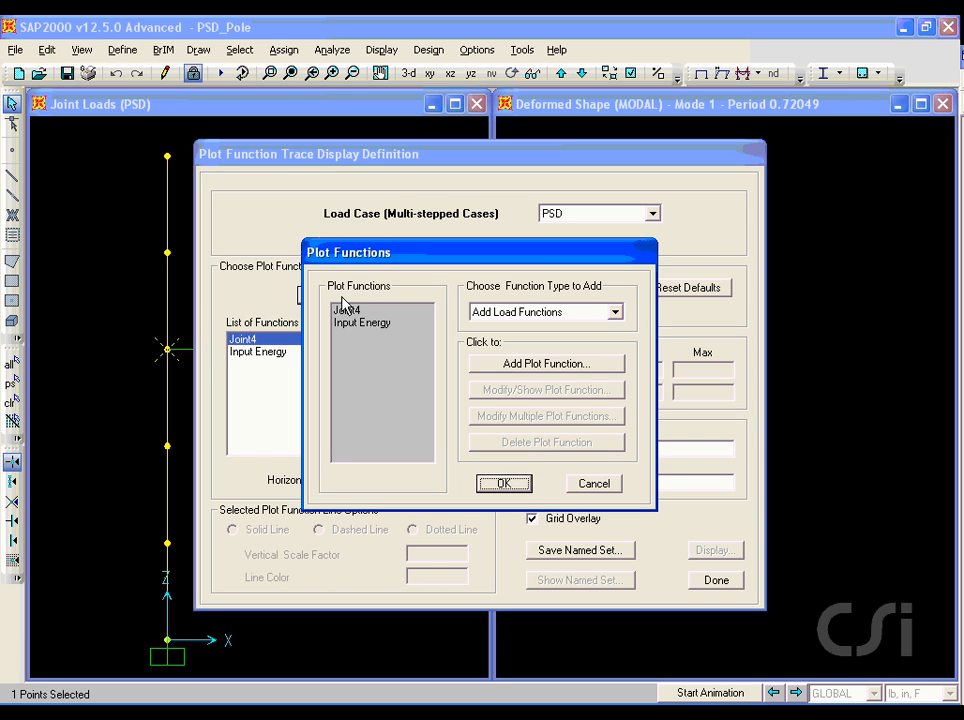
{"action": "left_click", "coordinate": [368, 311]}
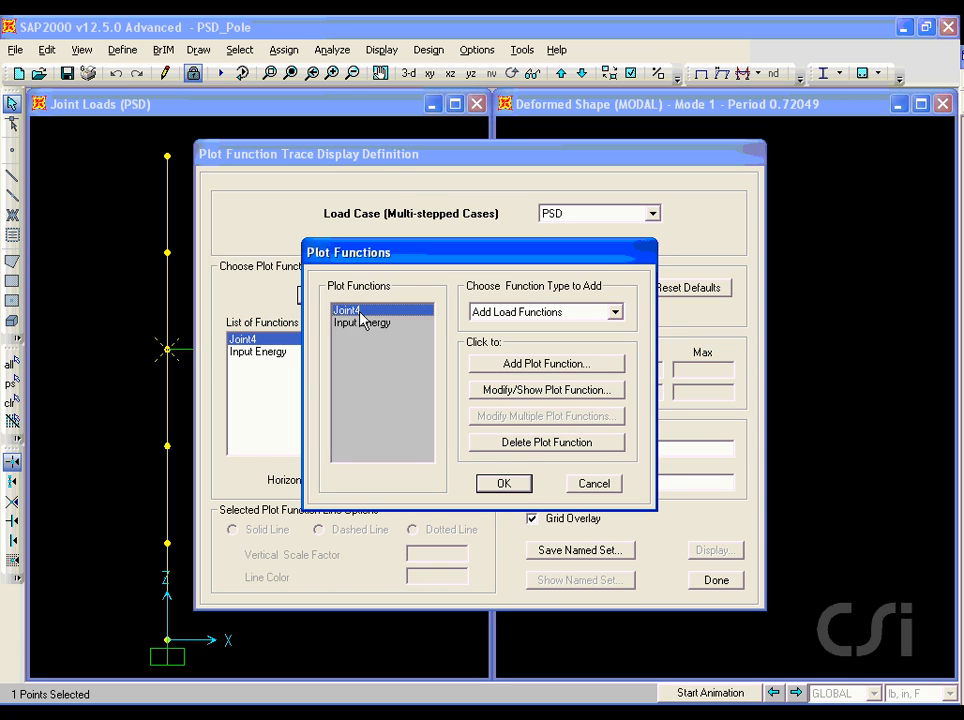
{"action": "left_click", "coordinate": [533, 391]}
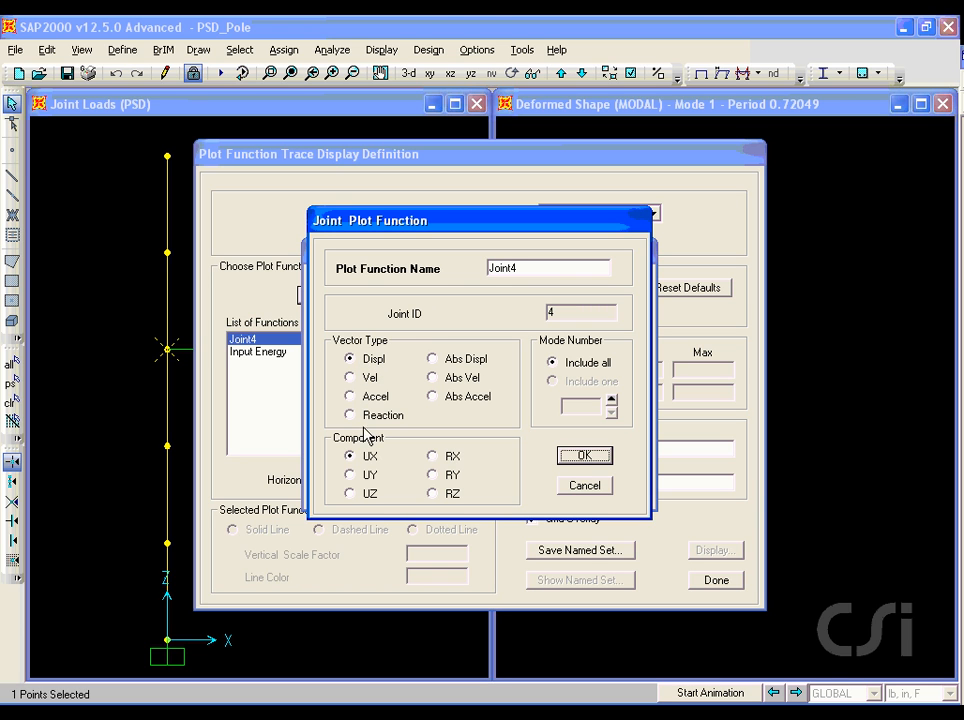
{"action": "left_click", "coordinate": [576, 459]}
{"action": "left_click", "coordinate": [503, 483]}
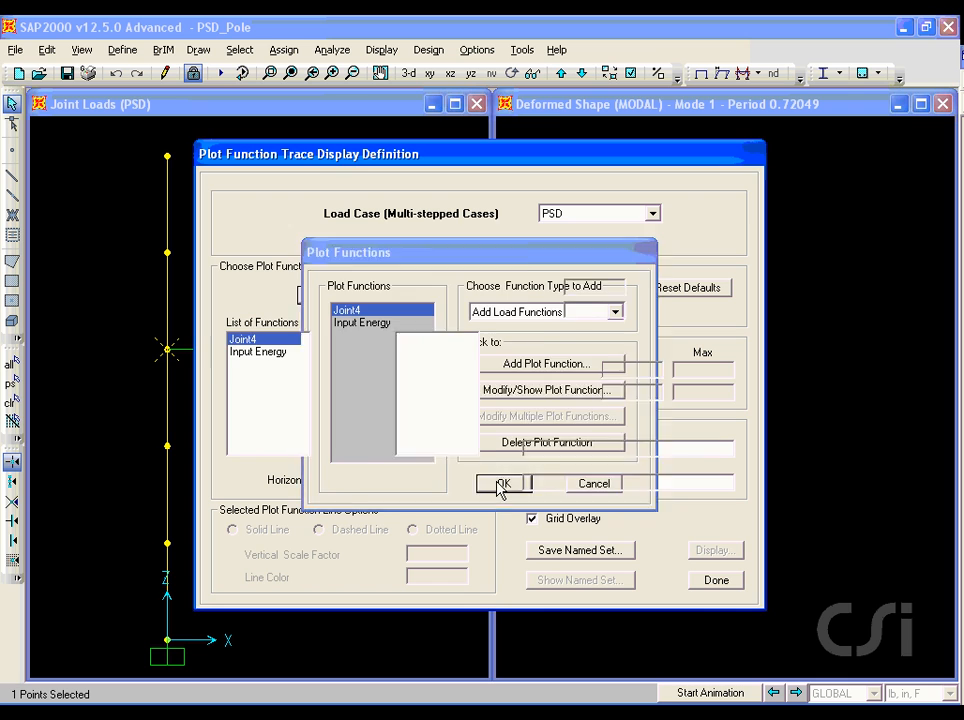
Plot Joint4 as the vertical function against frequency for the PSD load case, and close the plot after viewing it
{"action": "left_click", "coordinate": [259, 342]}
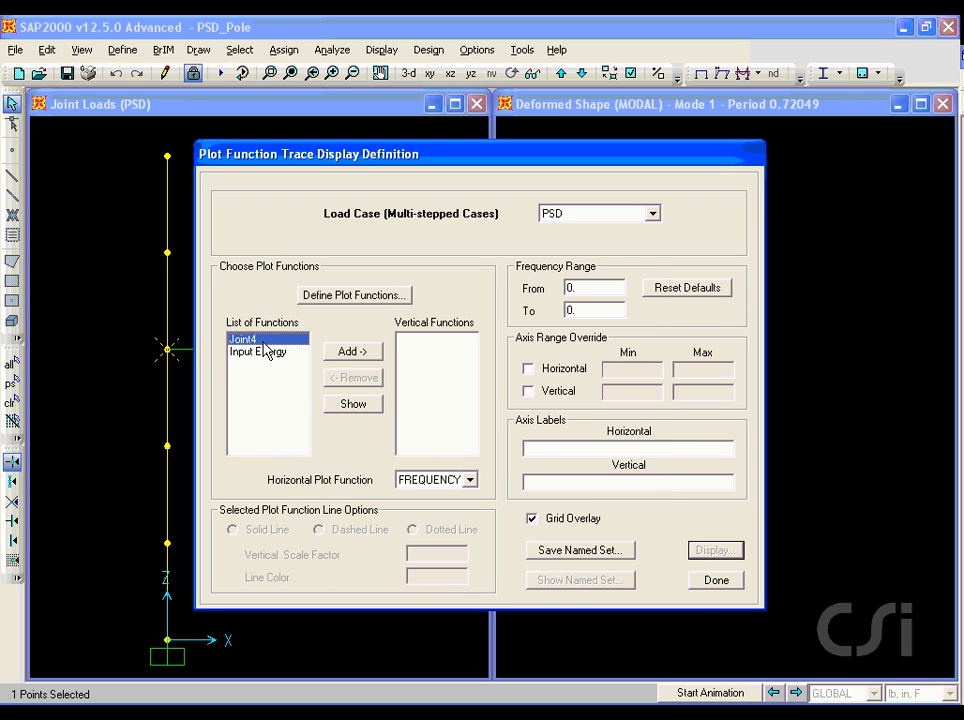
{"action": "left_click", "coordinate": [340, 355]}
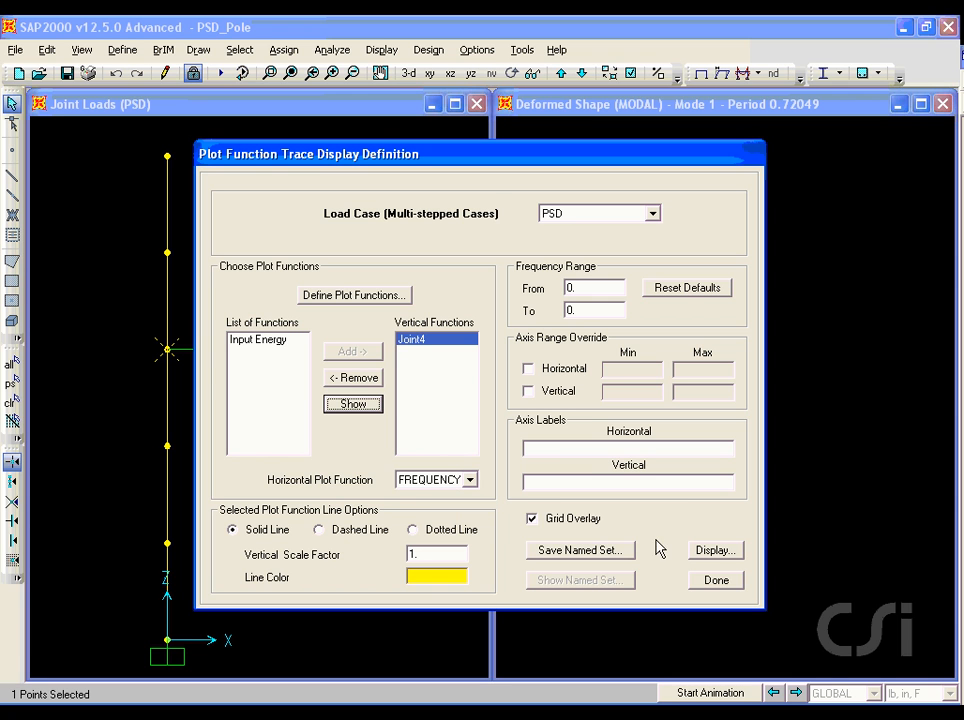
{"action": "left_click", "coordinate": [710, 551]}
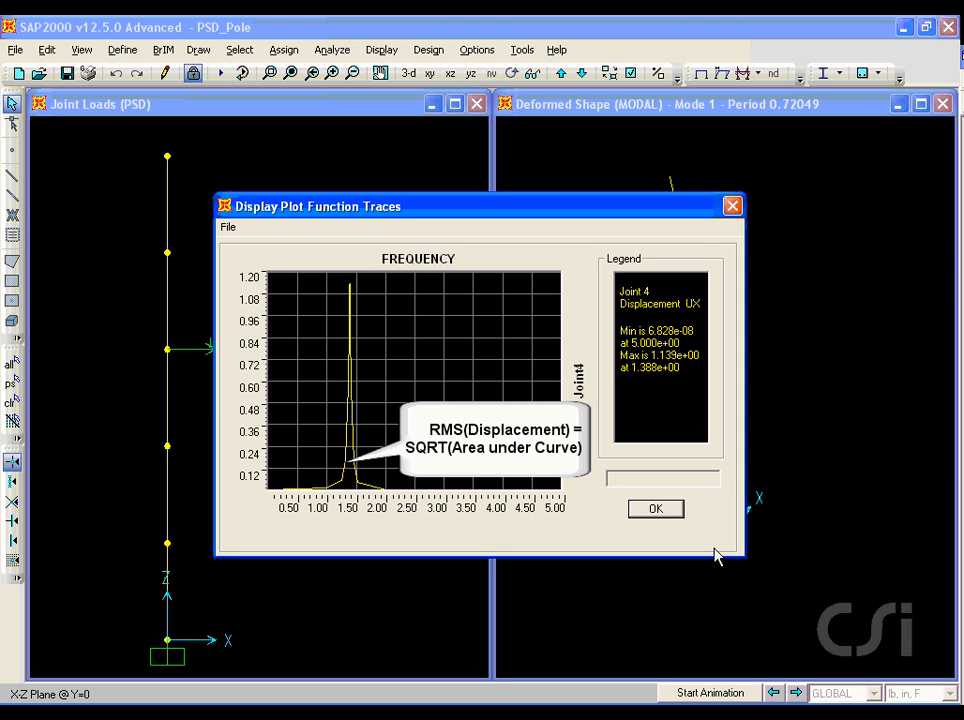
{"action": "left_click", "coordinate": [658, 511]}
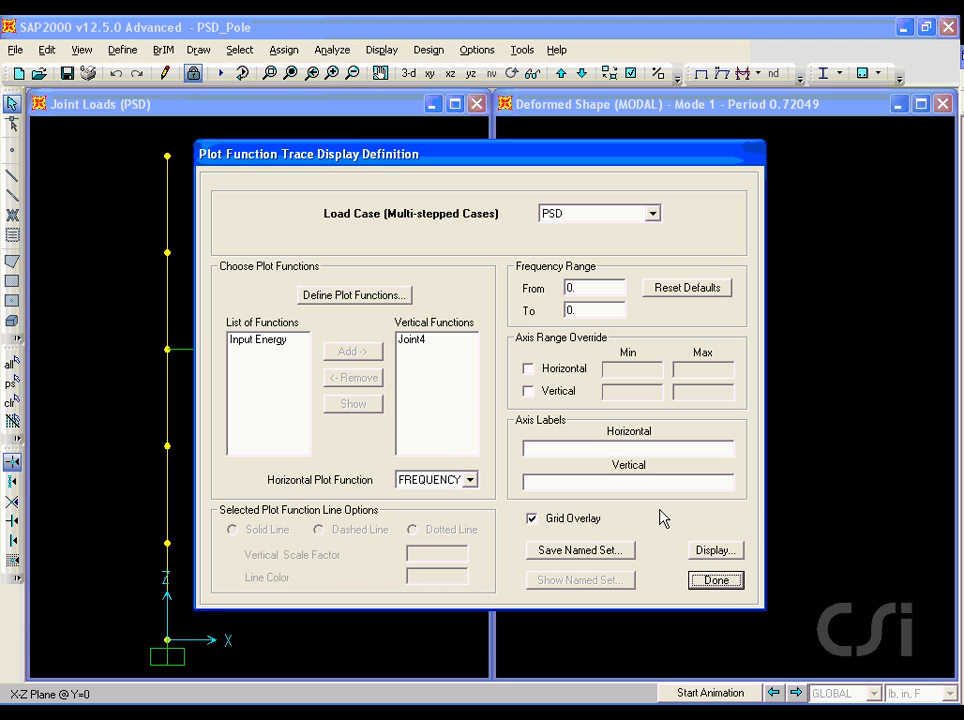
{"action": "left_click", "coordinate": [713, 580]}
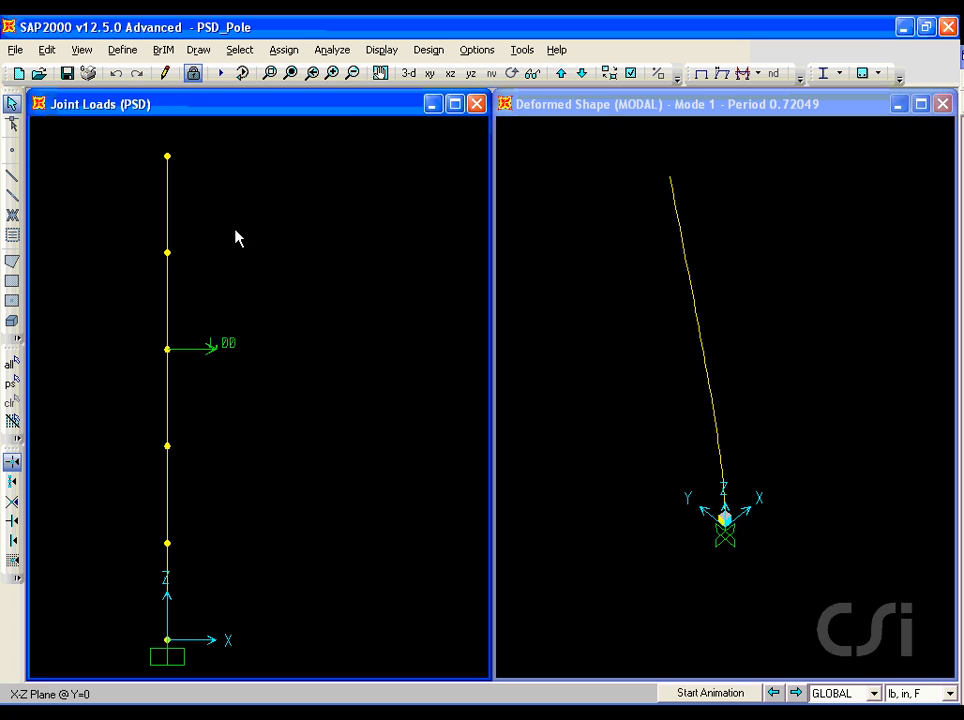
Display the deformed shape for the PSD load case with automatic scaling in the X-Z view
{"action": "left_click", "coordinate": [381, 52]}
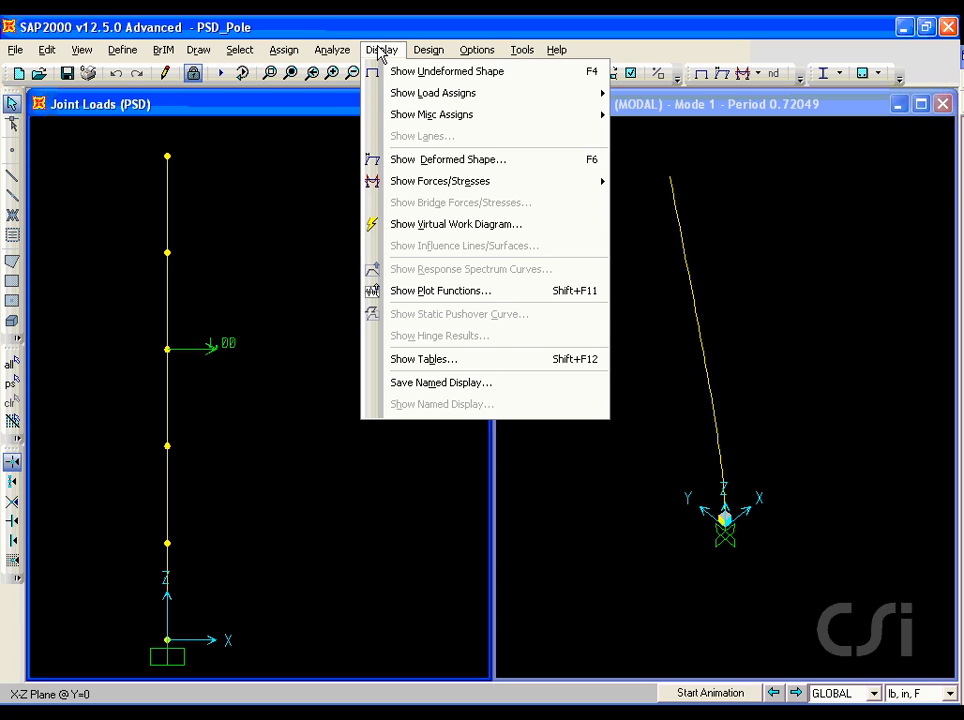
{"action": "left_click", "coordinate": [381, 161]}
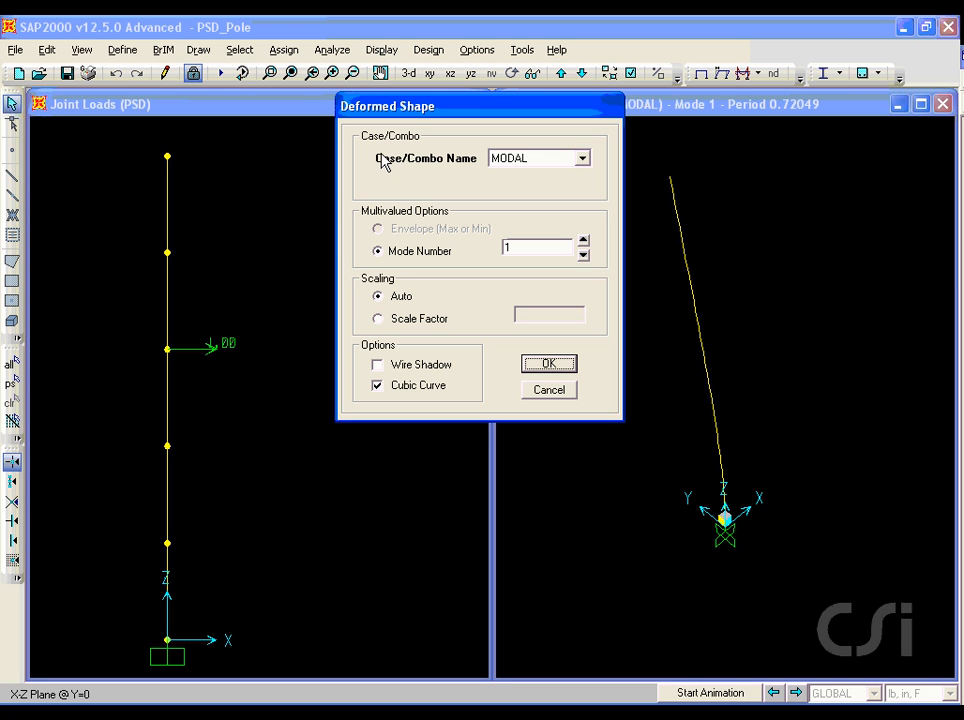
{"action": "left_click", "coordinate": [538, 157]}
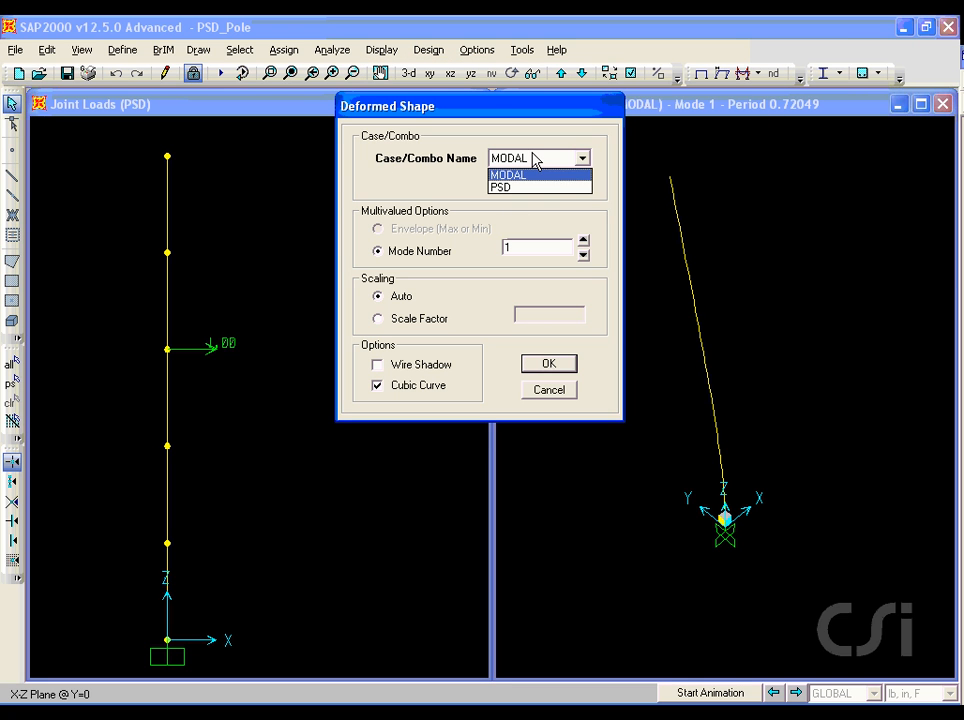
{"action": "left_click", "coordinate": [530, 187]}
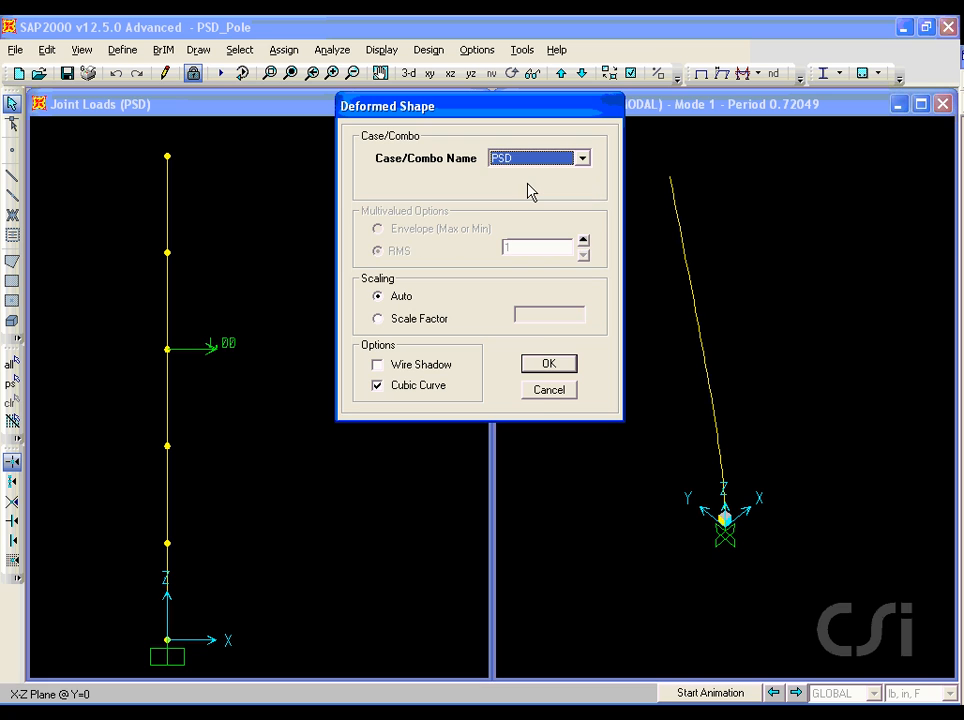
{"action": "left_click", "coordinate": [541, 367]}
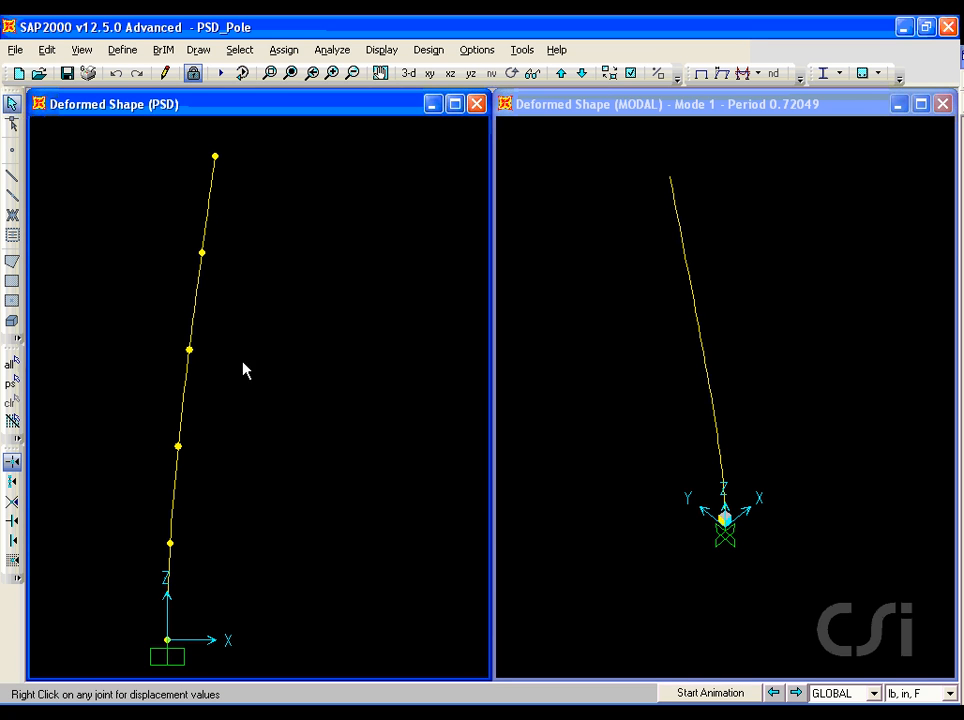
Inspect the PSD displacements at the loaded joint and at the pole's top joint
{"action": "right_click", "coordinate": [191, 352]}
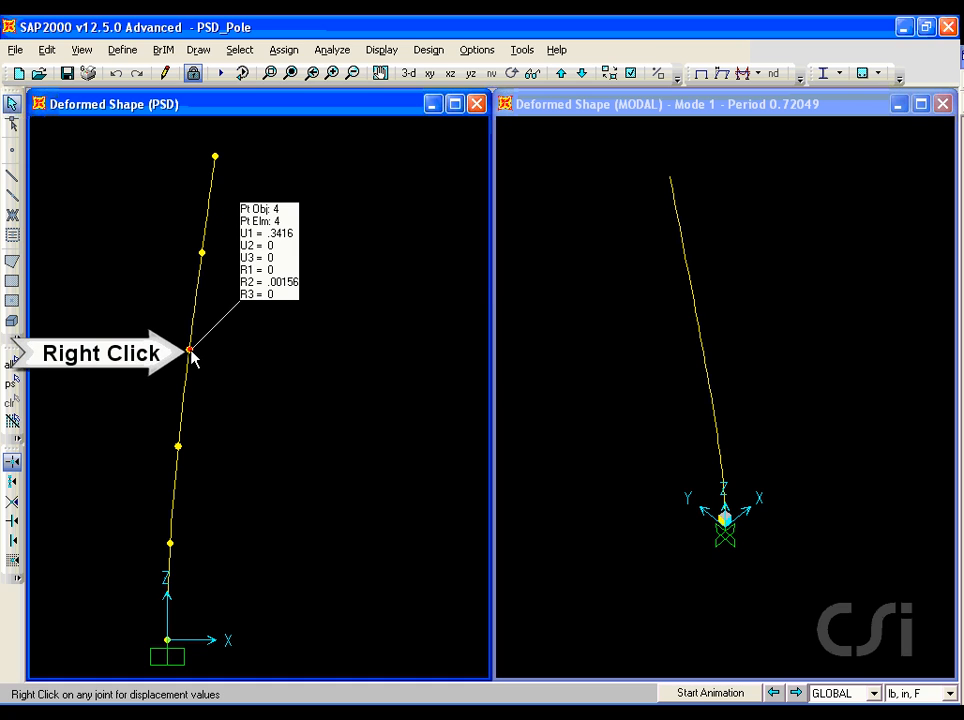
{"action": "right_click", "coordinate": [191, 352]}
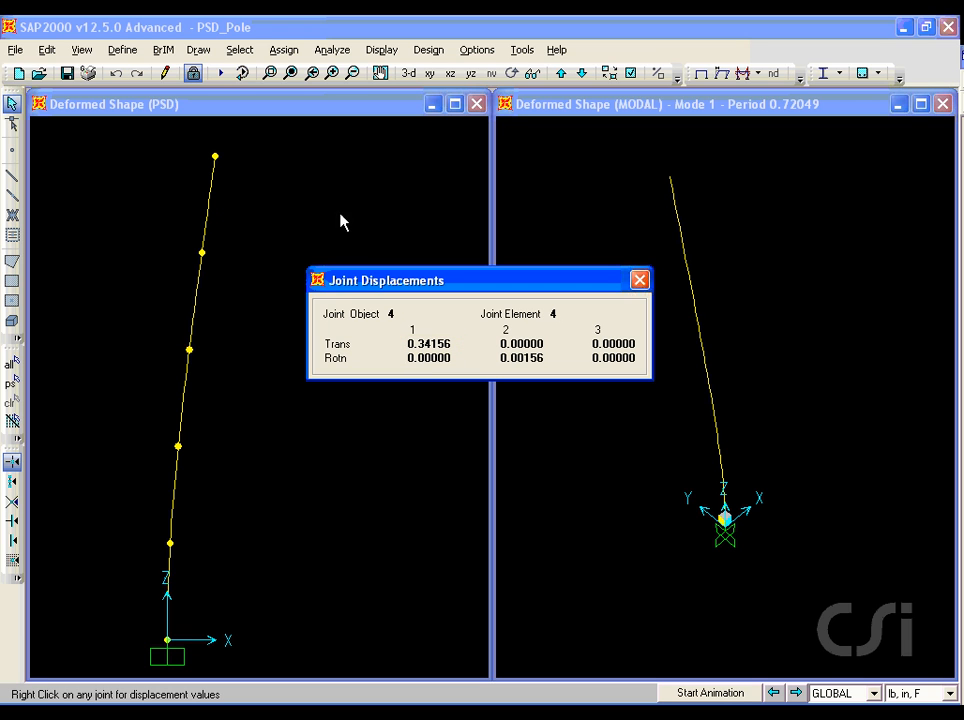
{"action": "right_click", "coordinate": [216, 157]}
{"action": "left_click", "coordinate": [639, 280]}
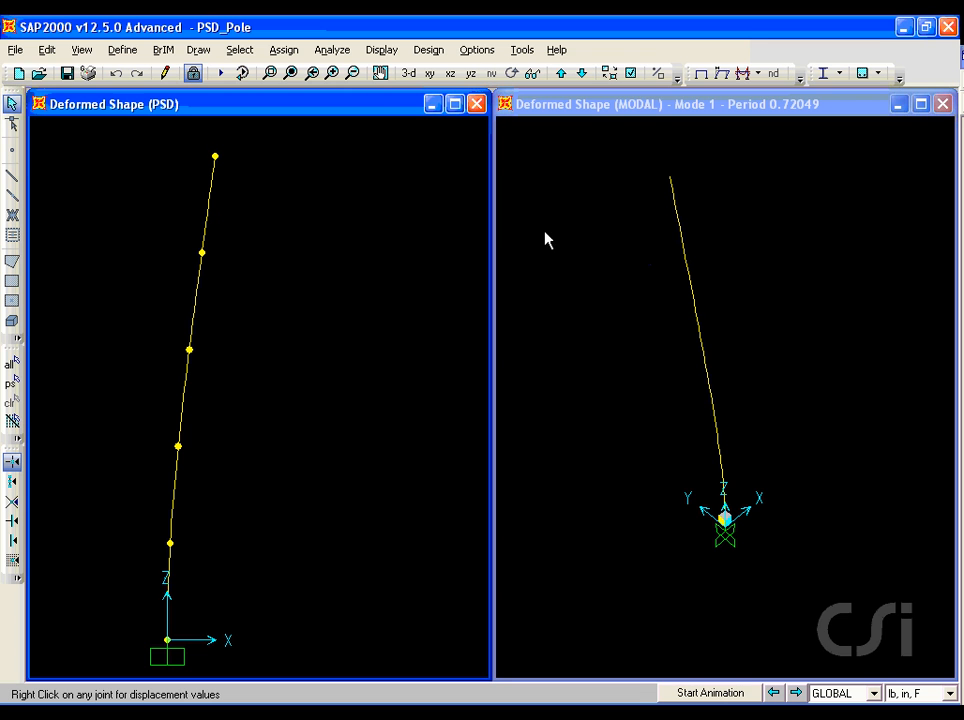
Display the frame Moment 3-3 diagram for the PSD load case as a filled diagram
{"action": "left_click", "coordinate": [381, 50]}
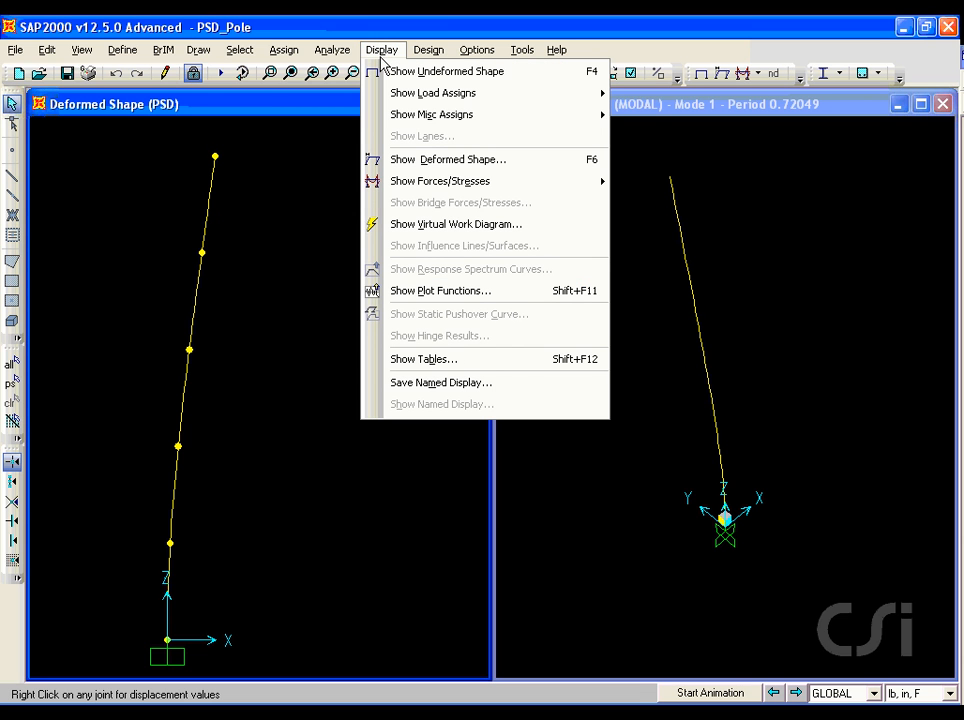
{"action": "mouse_move", "coordinate": [396, 185]}
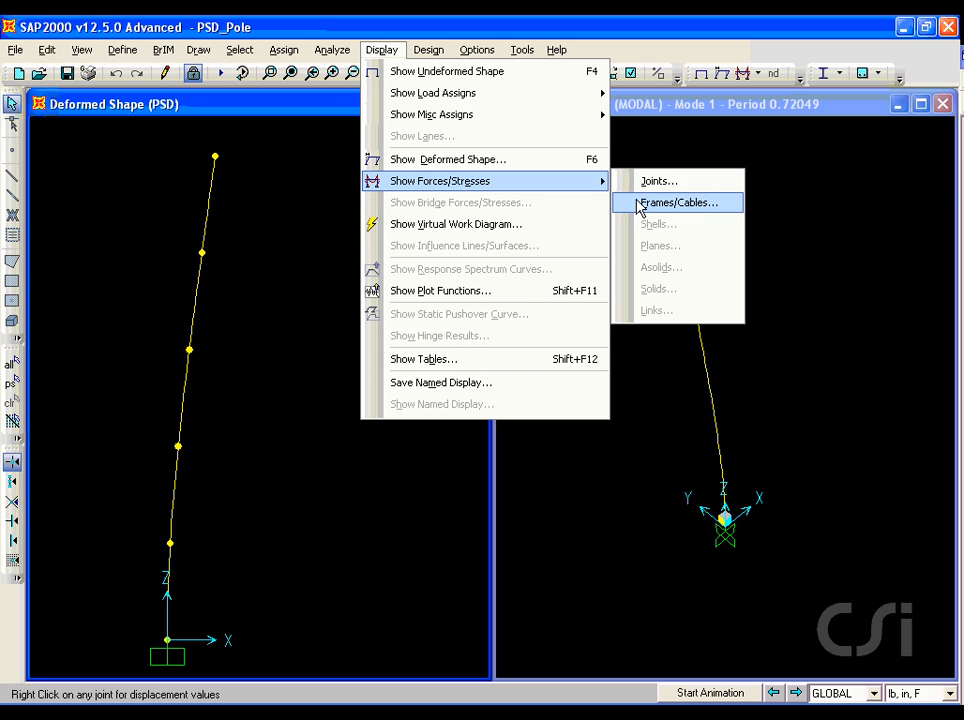
{"action": "left_click", "coordinate": [688, 206]}
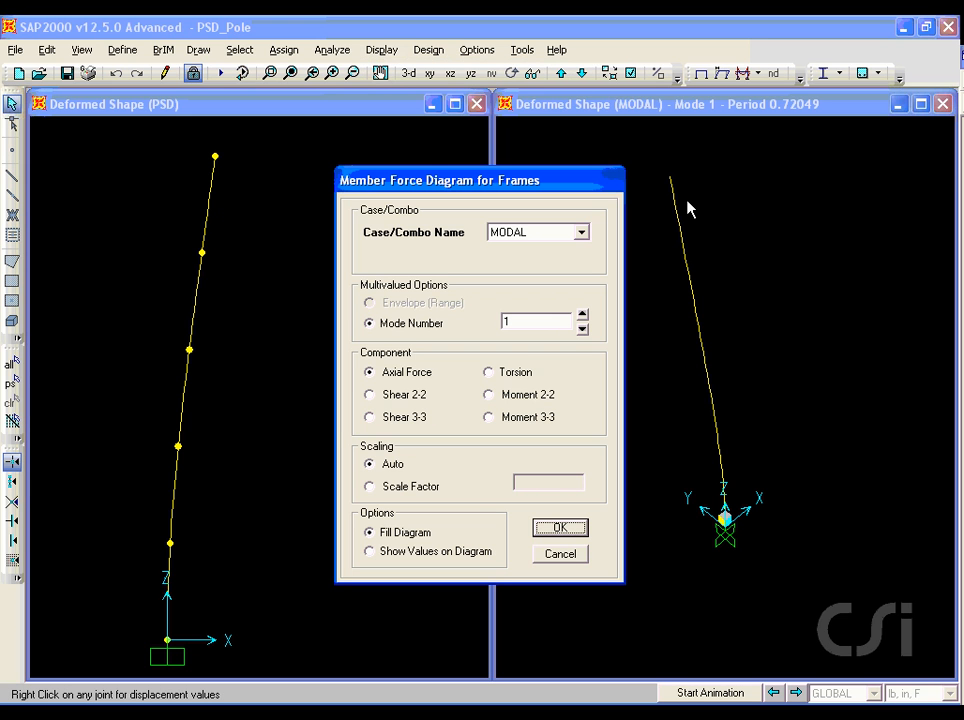
{"action": "left_click", "coordinate": [579, 234]}
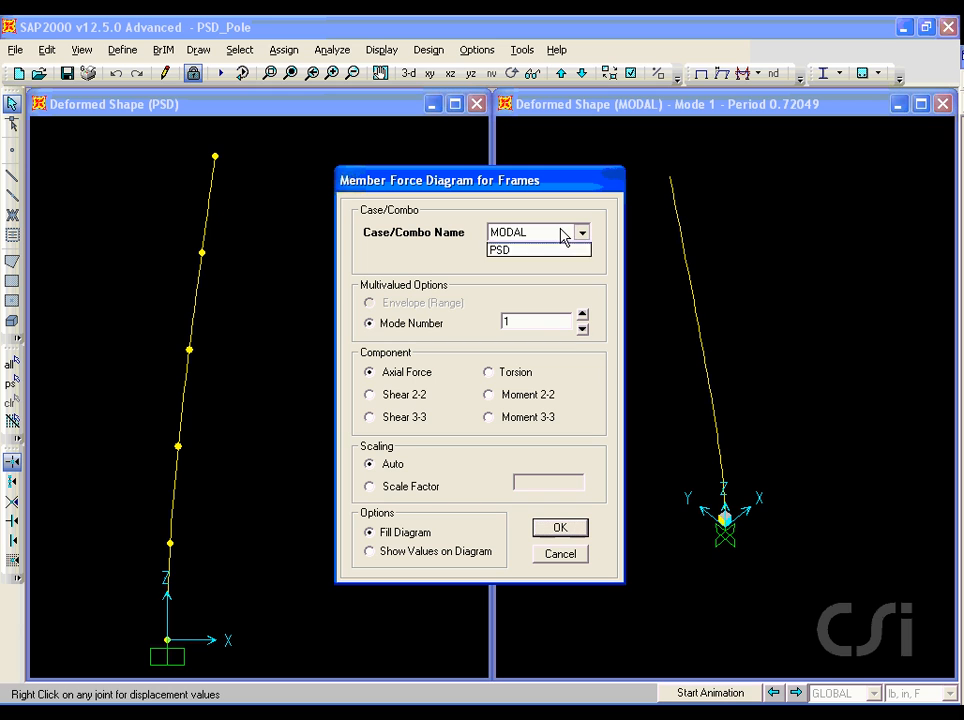
{"action": "left_click", "coordinate": [540, 262]}
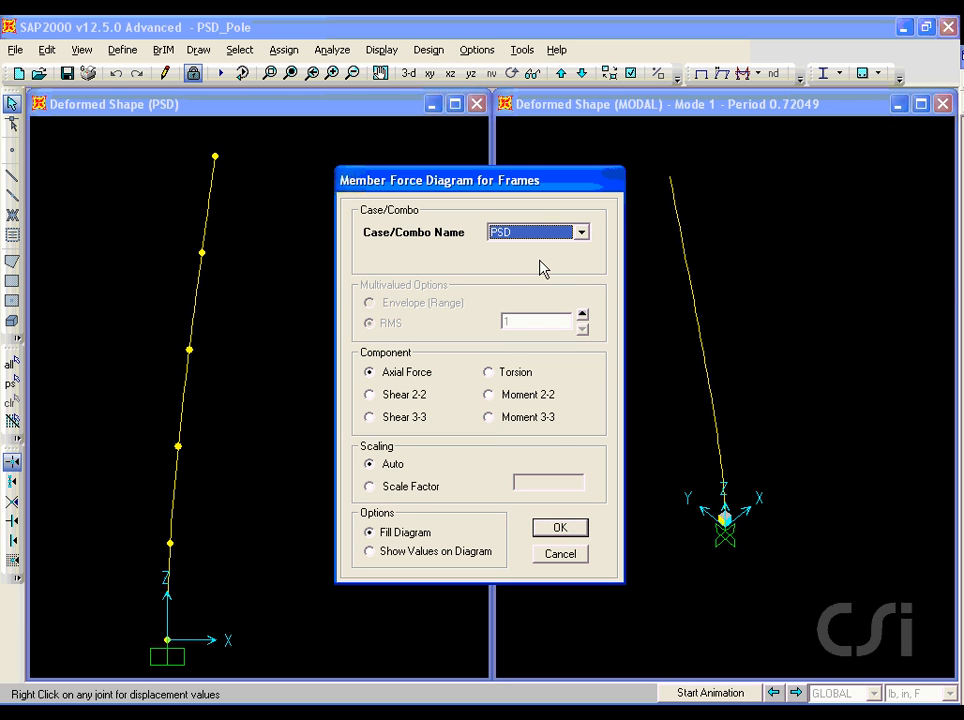
{"action": "left_click", "coordinate": [496, 419]}
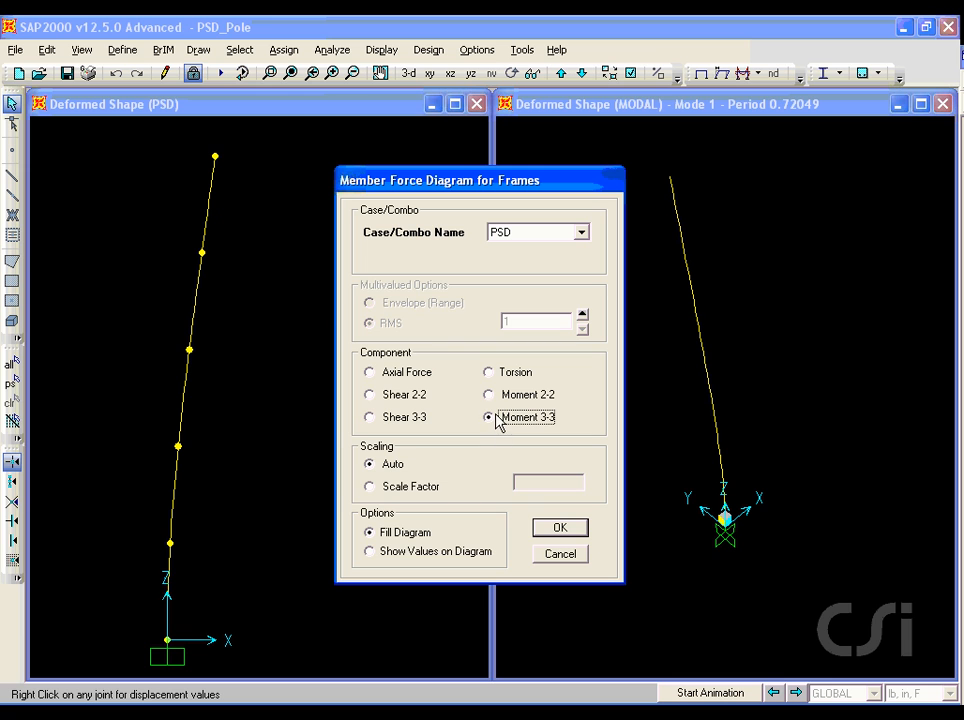
{"action": "left_click", "coordinate": [545, 527]}
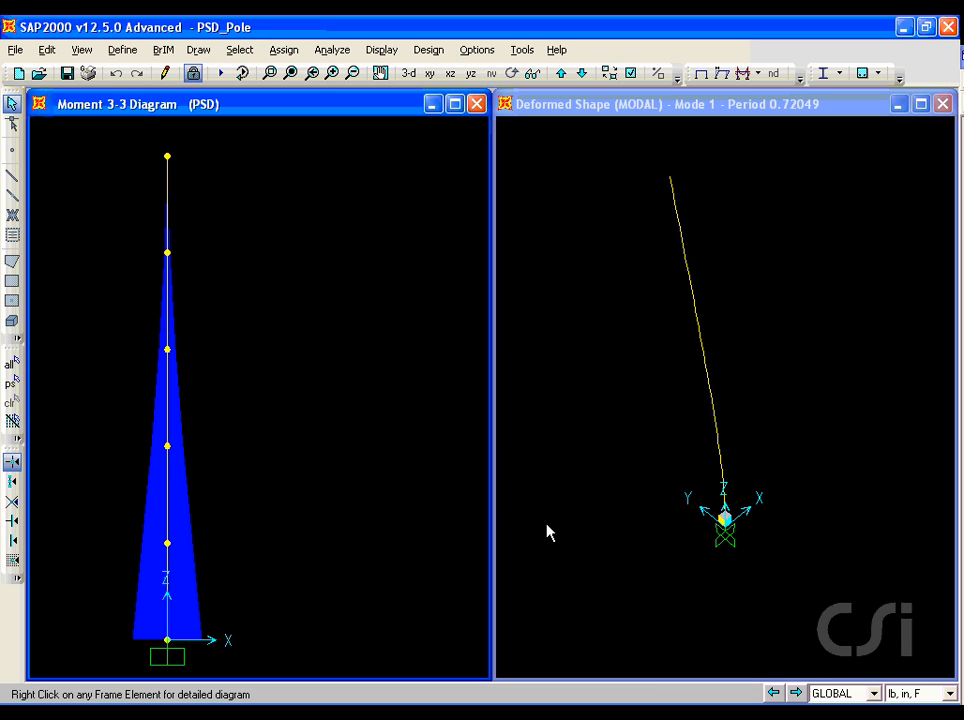
Examine the pole's lowest frame segment for its RMS moment at the 120 in location, and close the detailed diagrams
{"action": "right_click", "coordinate": [166, 577]}
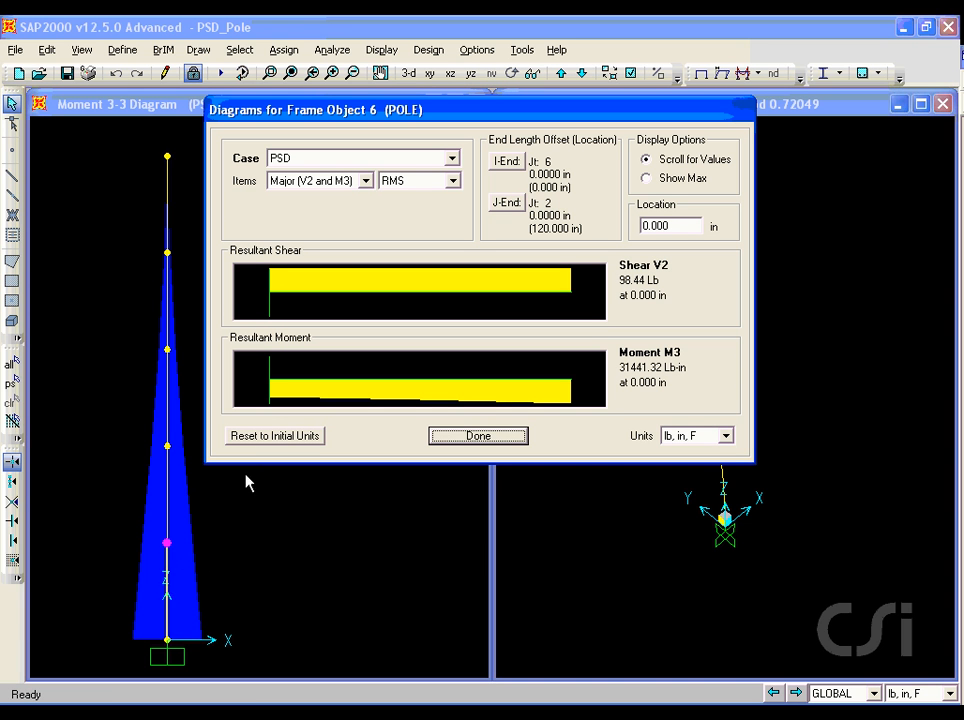
{"action": "left_click_drag", "start_coordinate": [267, 356], "coordinate": [577, 407]}
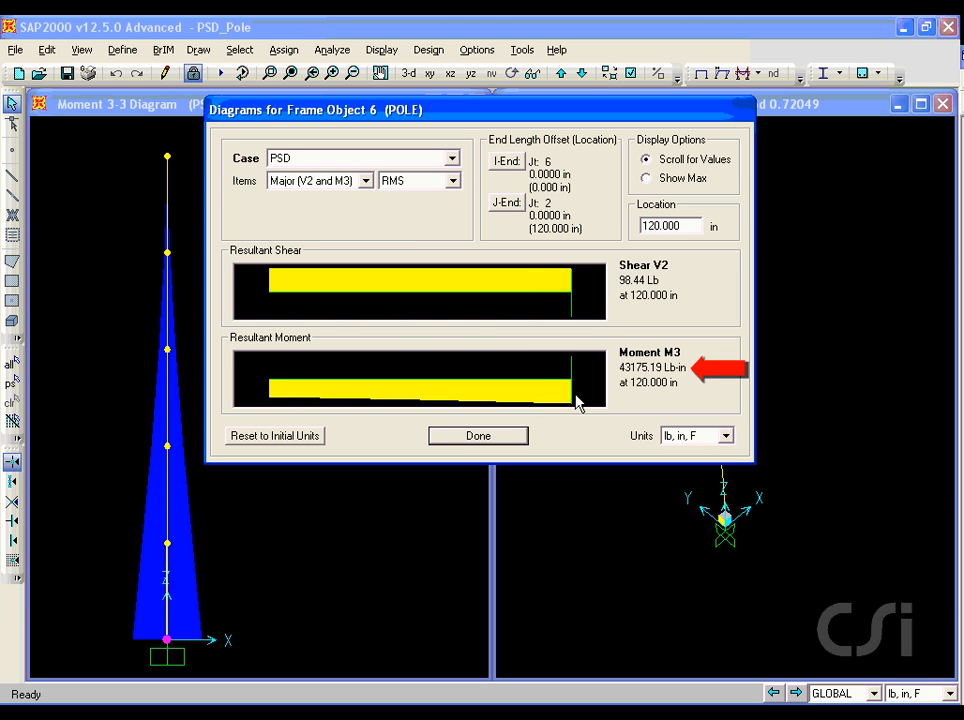
{"action": "left_click", "coordinate": [503, 441]}
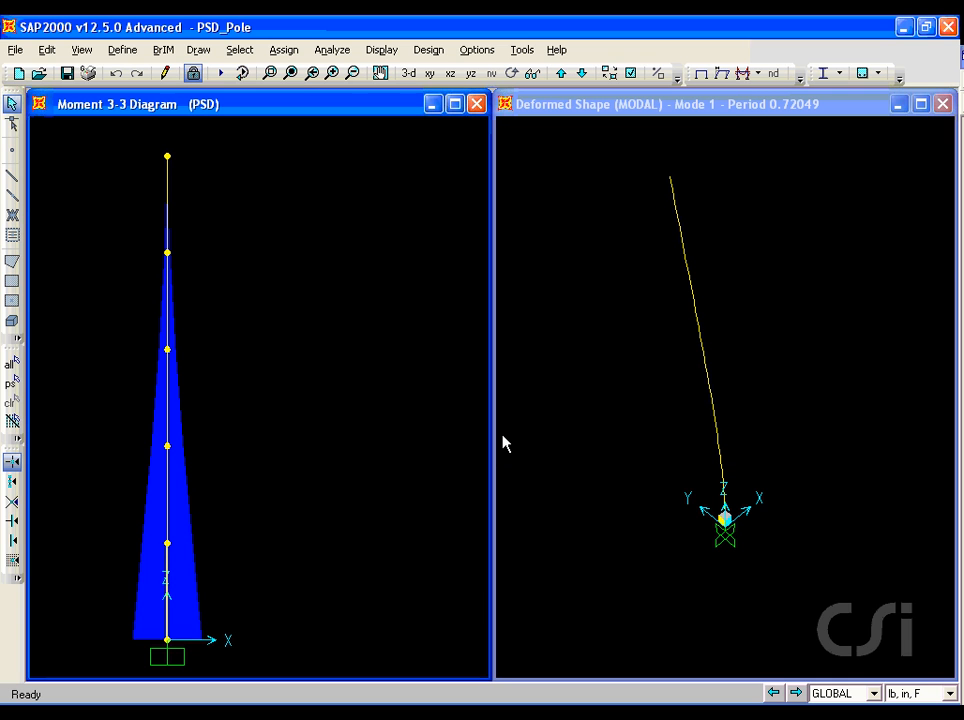